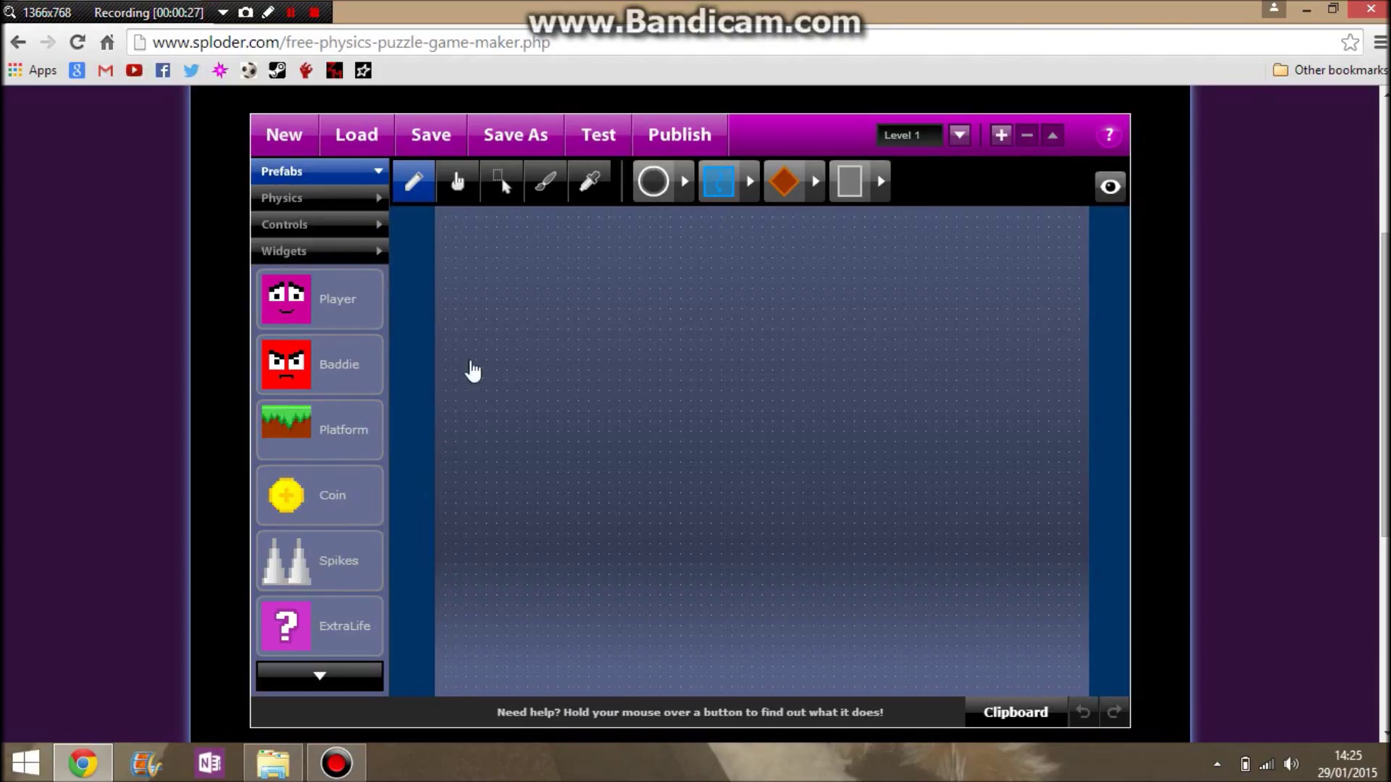
# Open the playfield settings and apply them with normal size and gravity enabled
pyautogui.click(500, 187)
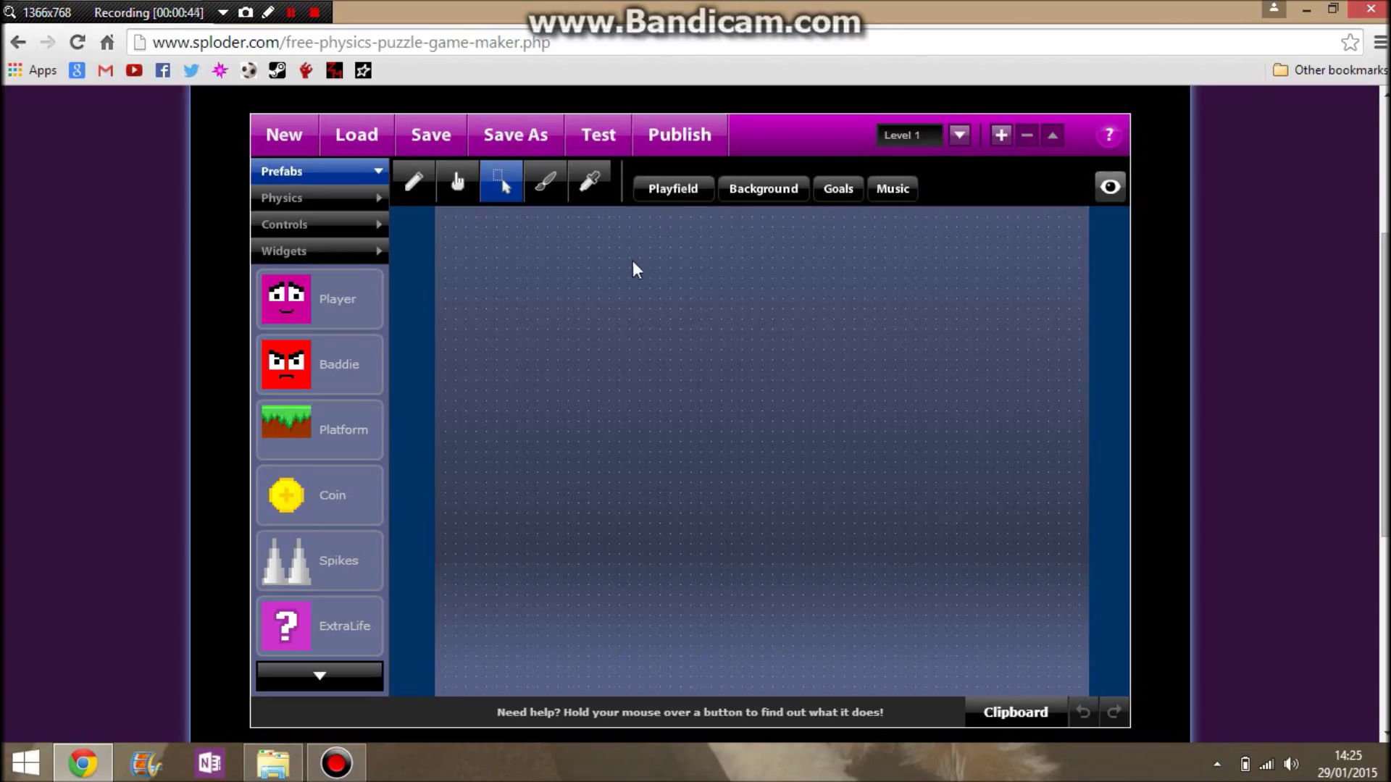
pyautogui.click(673, 192)
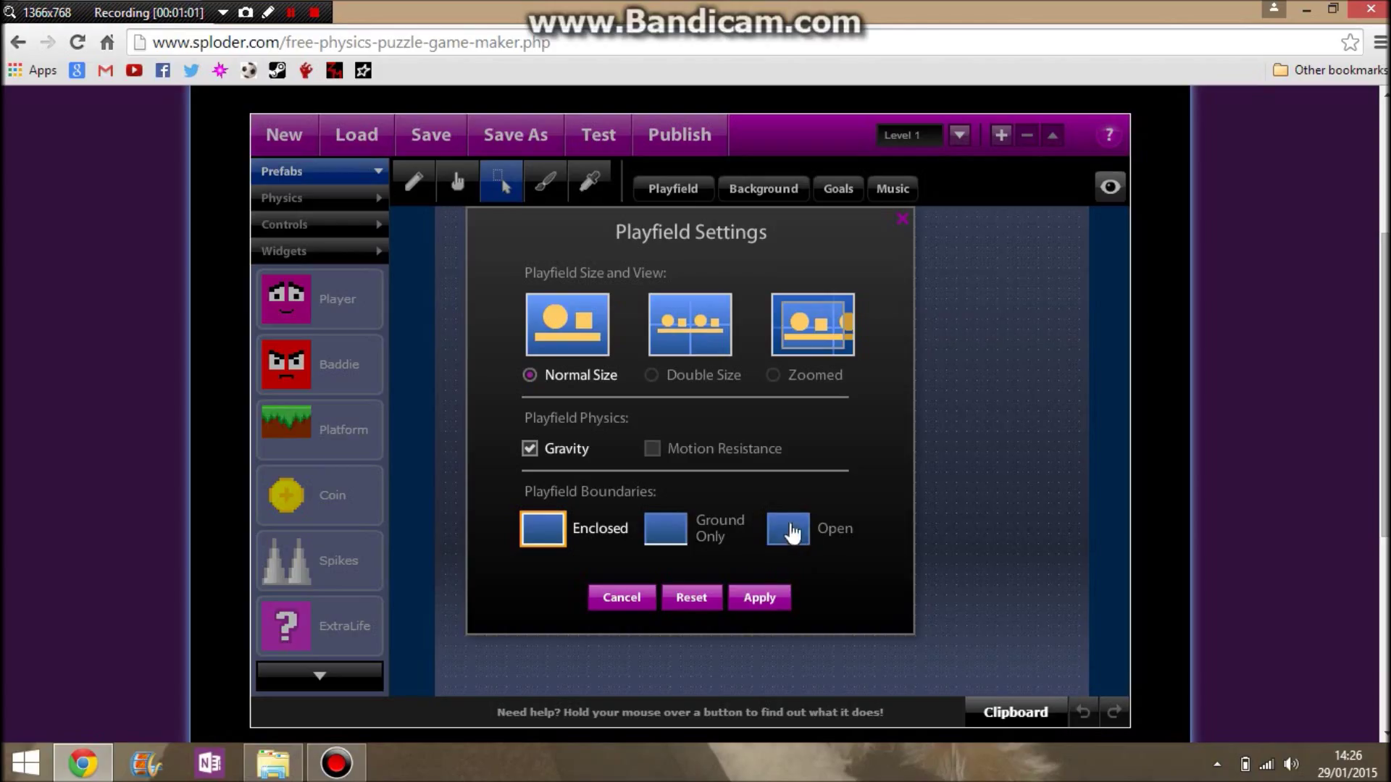
pyautogui.click(759, 597)
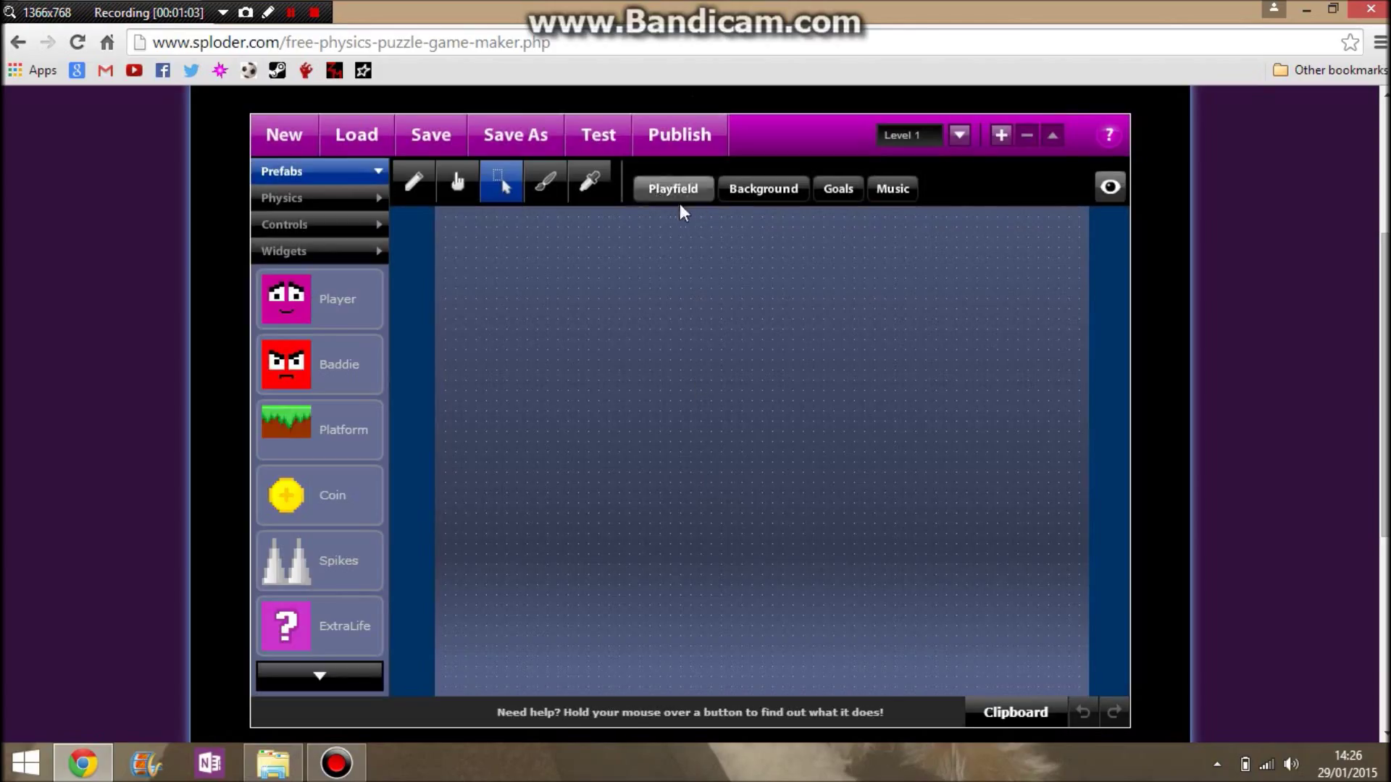
# Set the level background to a full-brightness gradient with cyan as the top colour and blue as the bottom colour
pyautogui.click(746, 194)
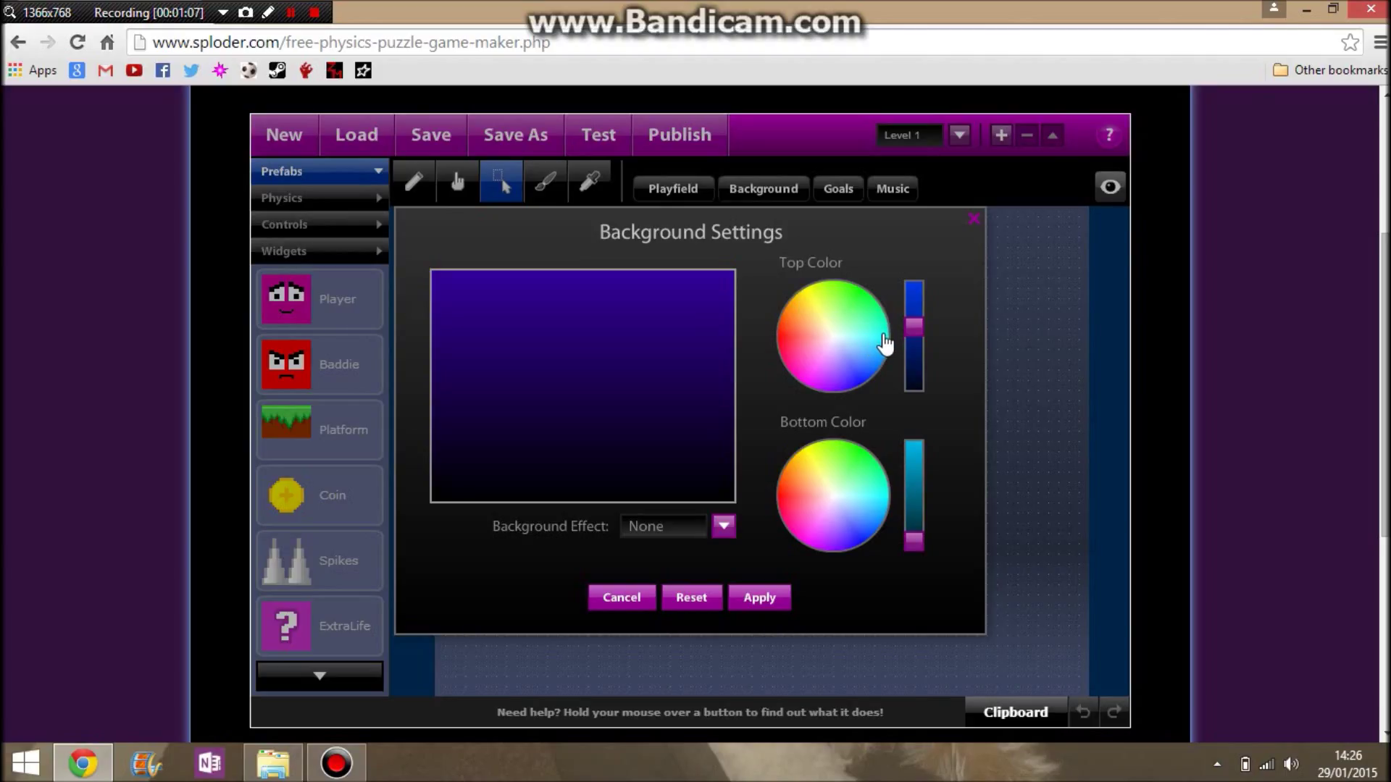
pyautogui.moveTo(916, 334); pyautogui.dragTo(914, 372)
pyautogui.click(833, 337)
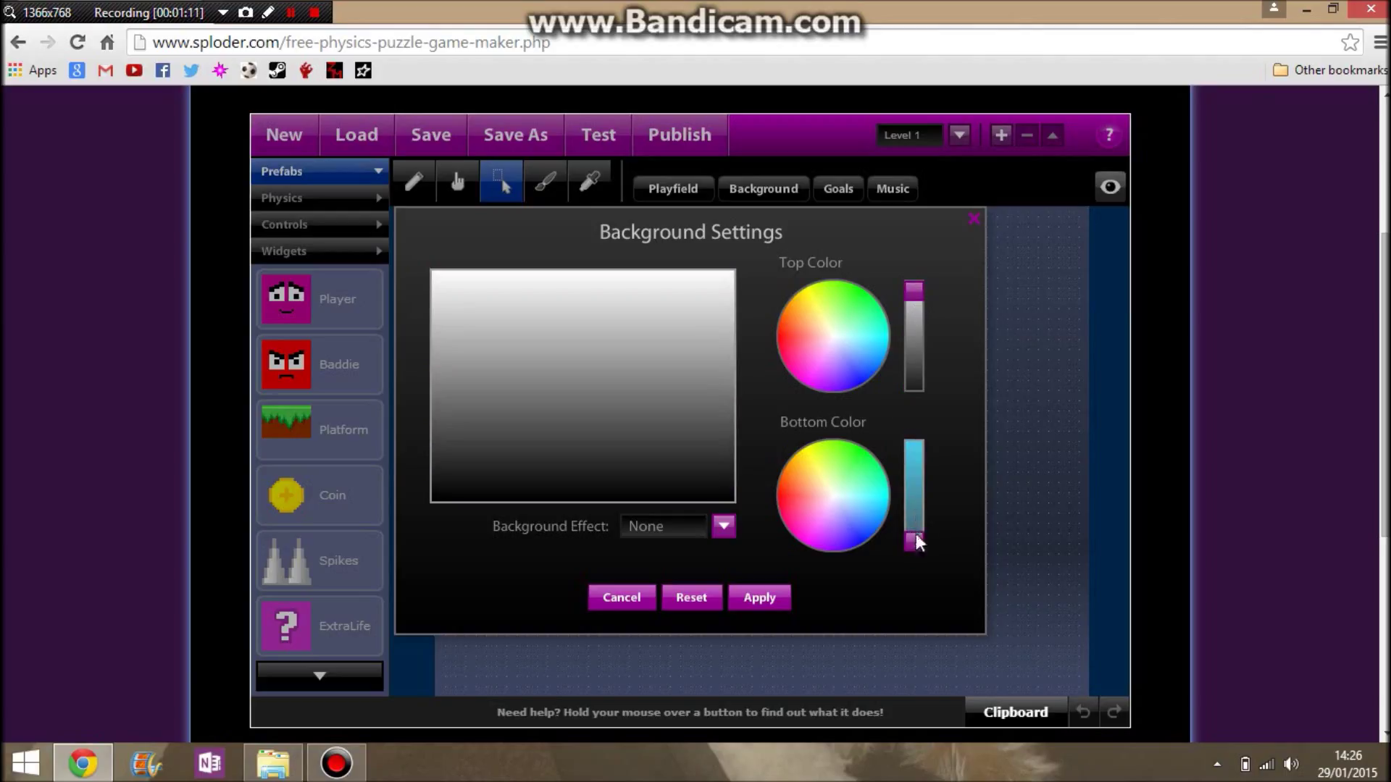
pyautogui.moveTo(911, 538); pyautogui.dragTo(925, 363)
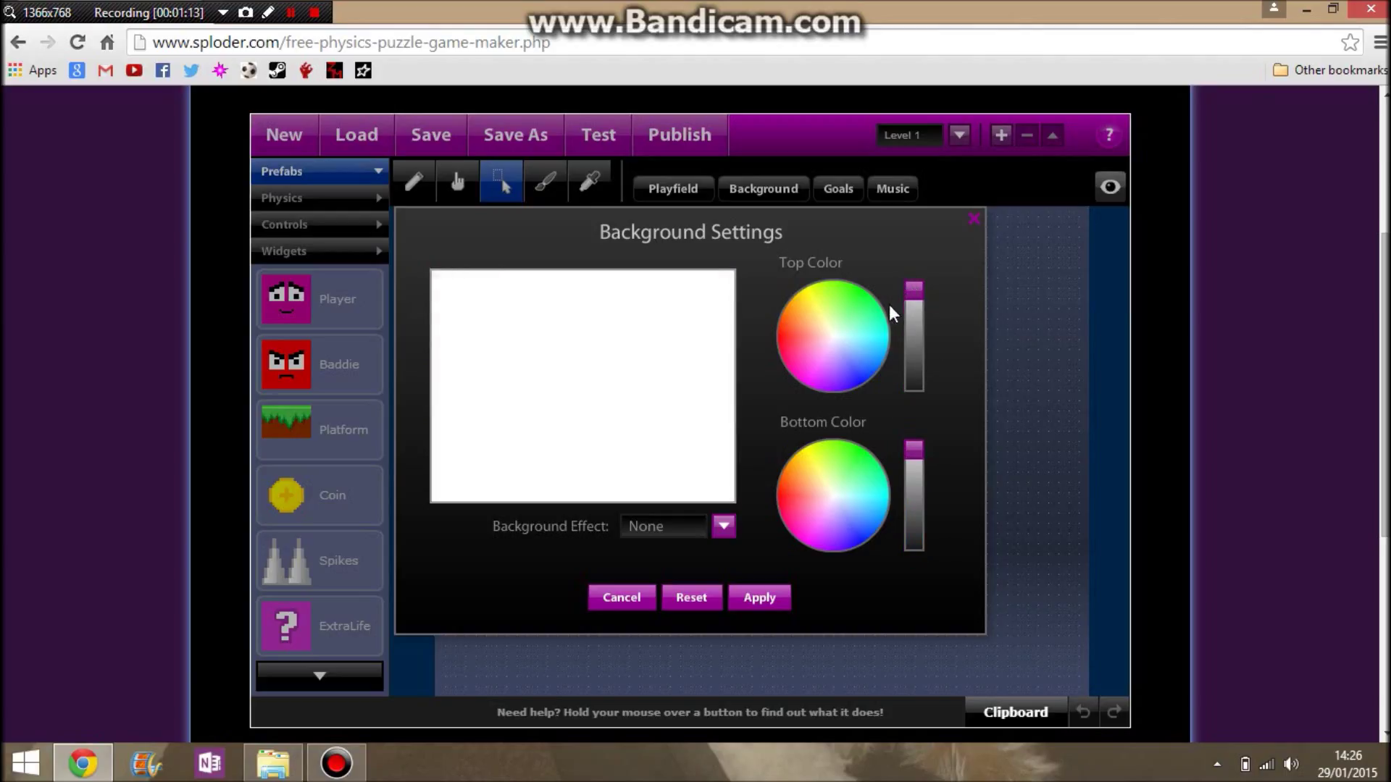
pyautogui.moveTo(873, 375); pyautogui.dragTo(892, 346)
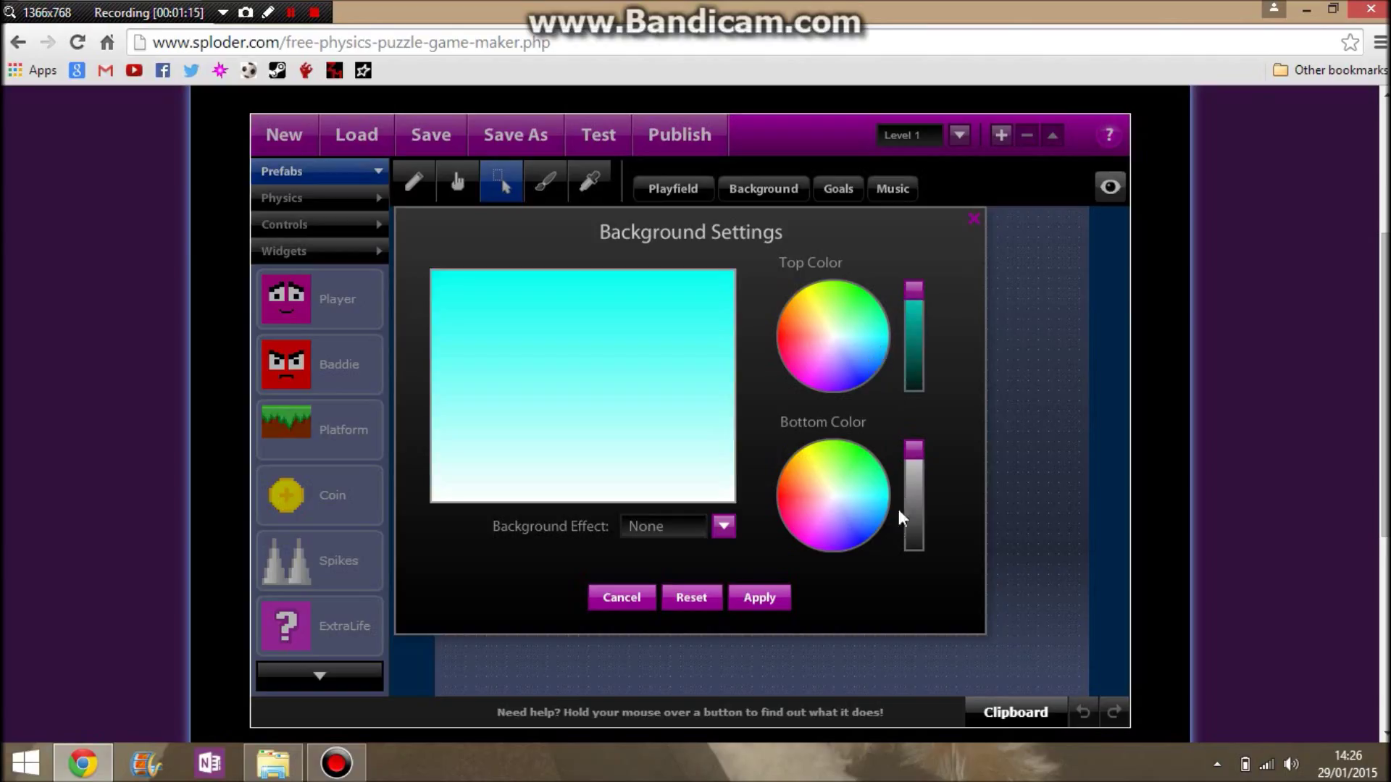
pyautogui.moveTo(880, 534); pyautogui.dragTo(864, 536)
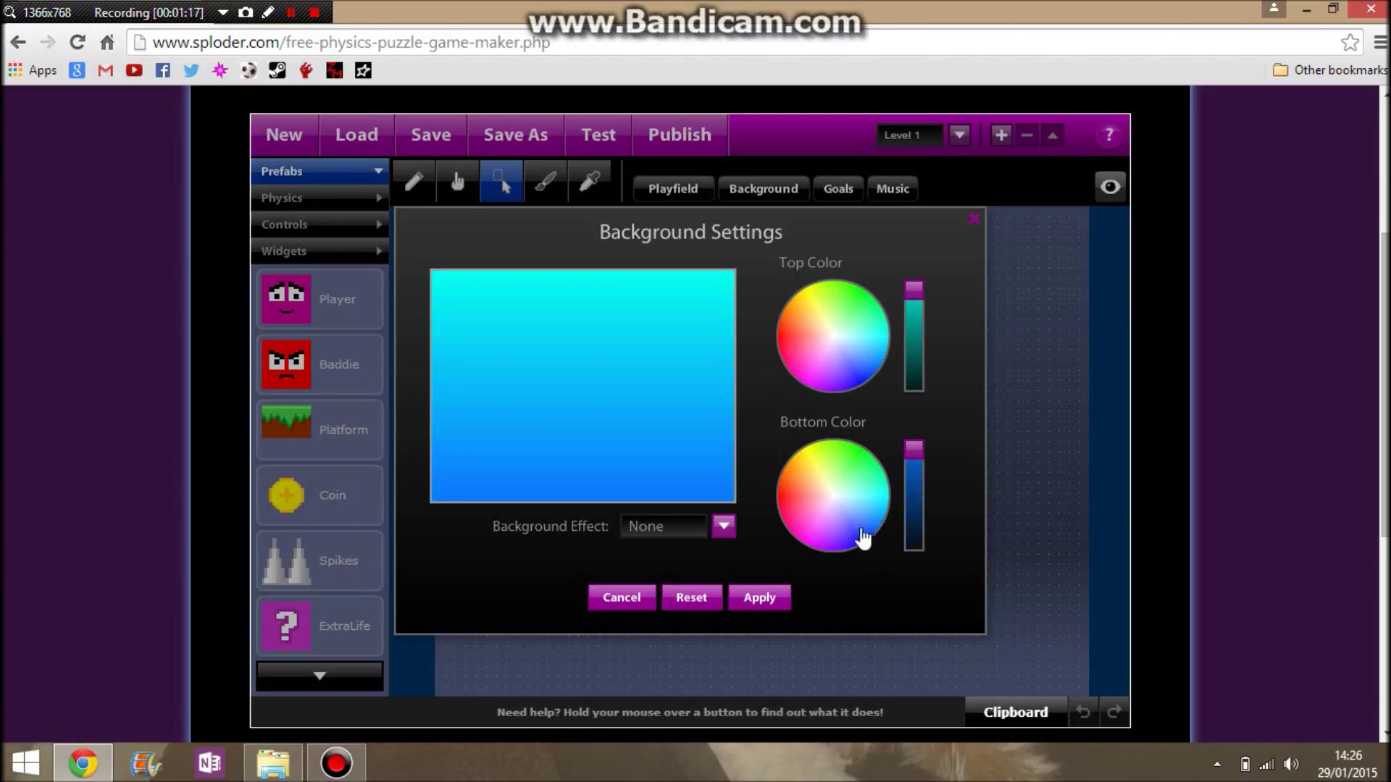
# Add the Clouds background effect, apply the background settings and preview the painted playfield
pyautogui.click(720, 528)
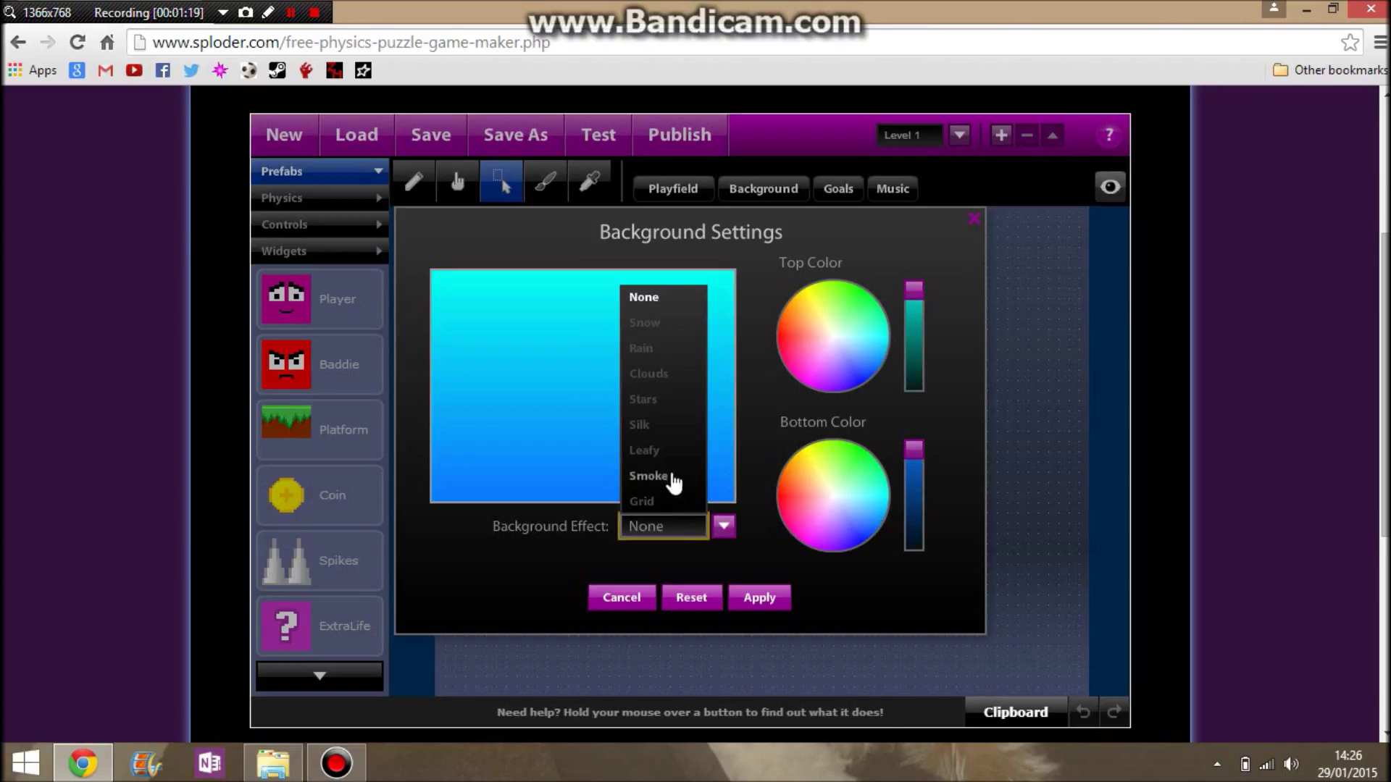
pyautogui.click(655, 375)
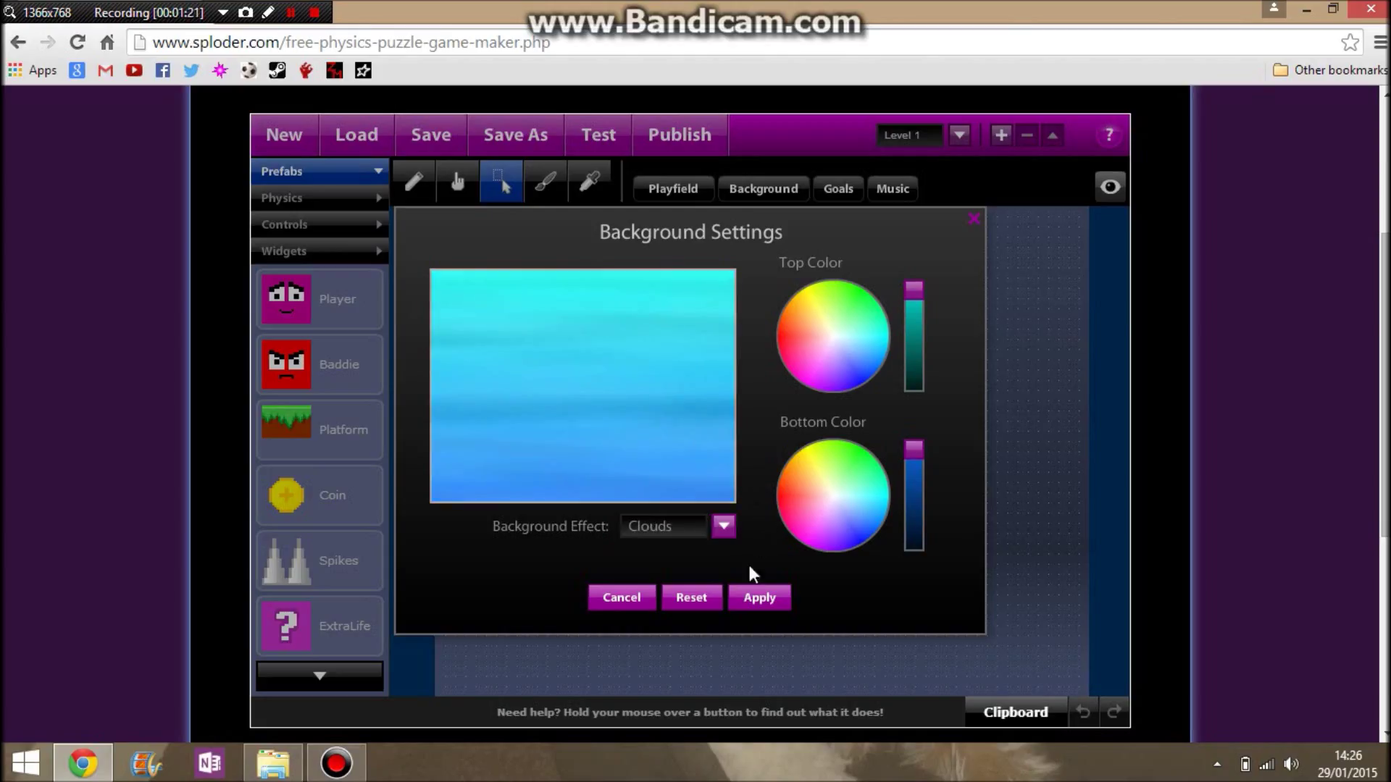
pyautogui.click(754, 601)
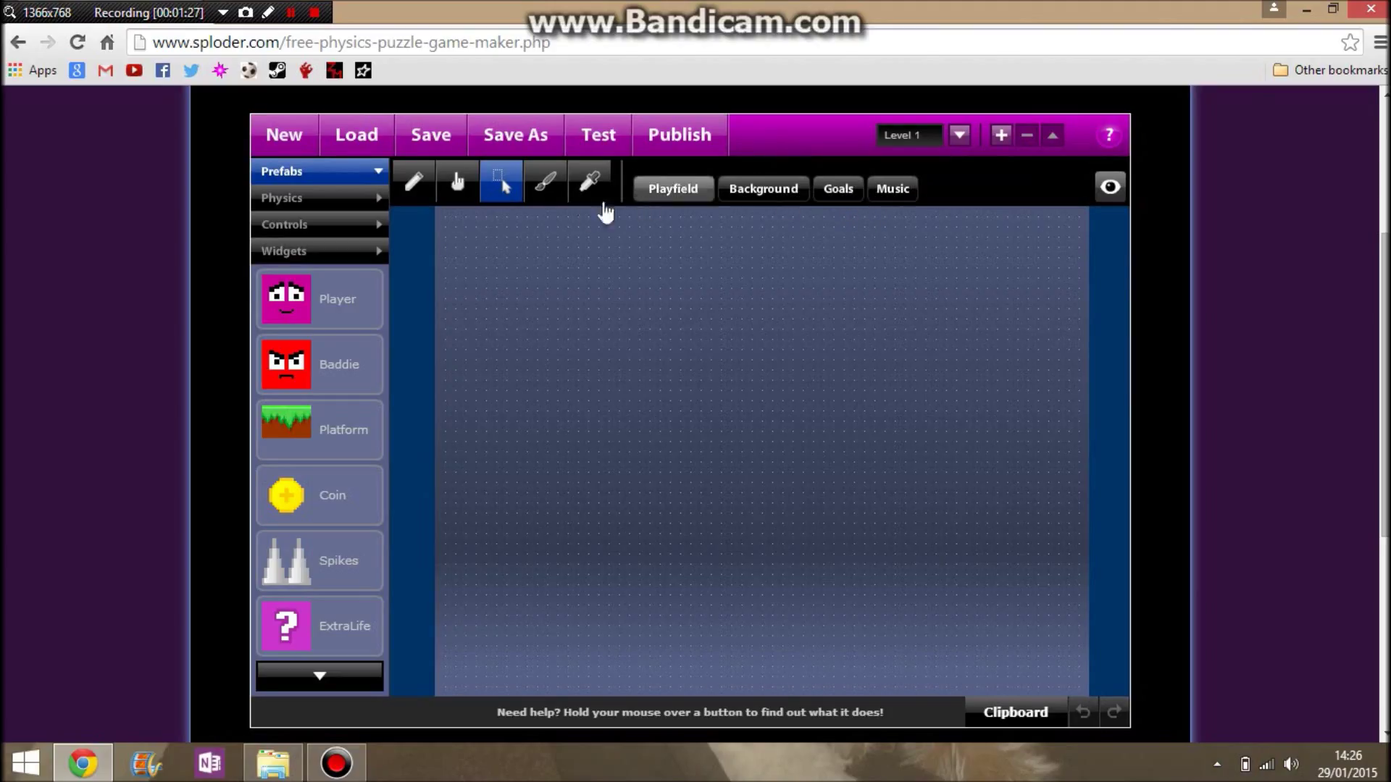
pyautogui.click(544, 182)
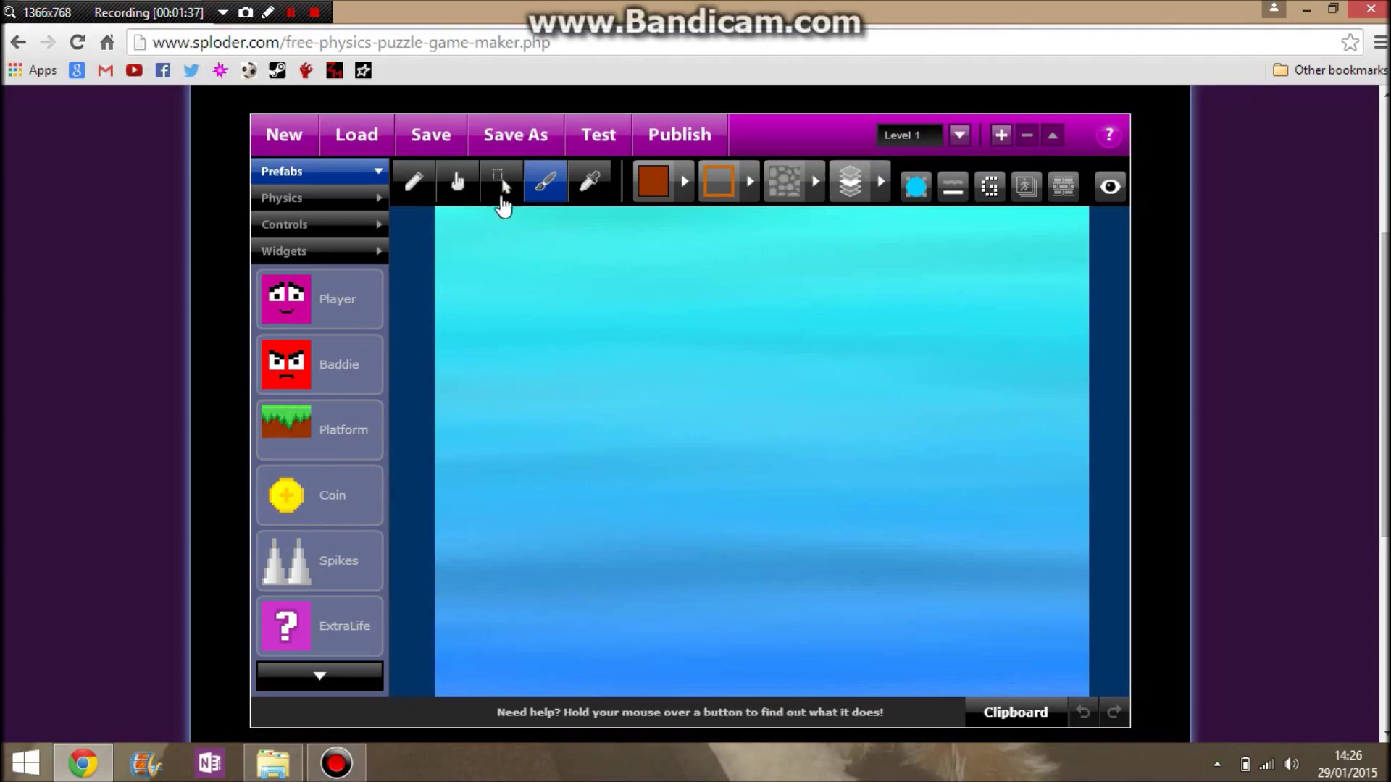
# Place a Platform prefab in the left half of the playfield and show it with its painted texture
pyautogui.click(457, 181)
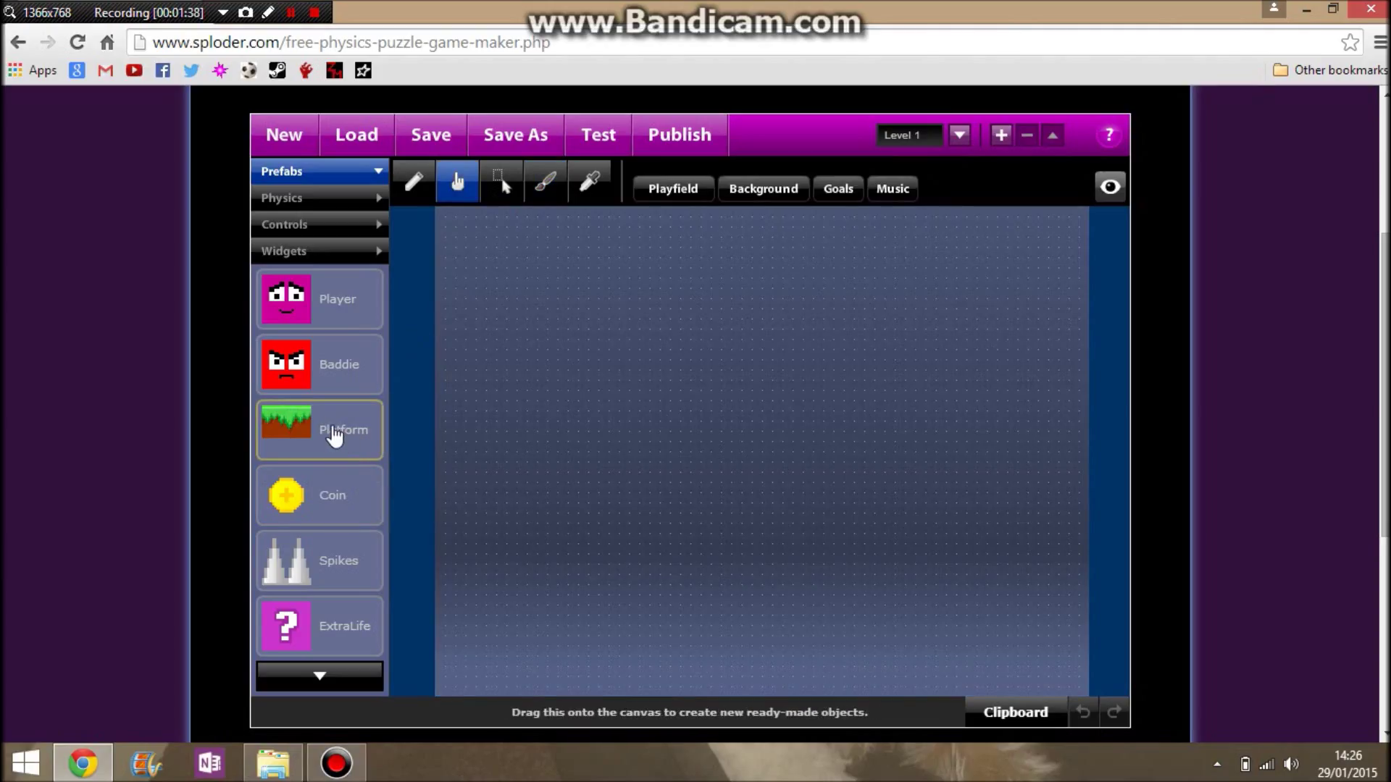
pyautogui.moveTo(334, 435); pyautogui.dragTo(577, 449)
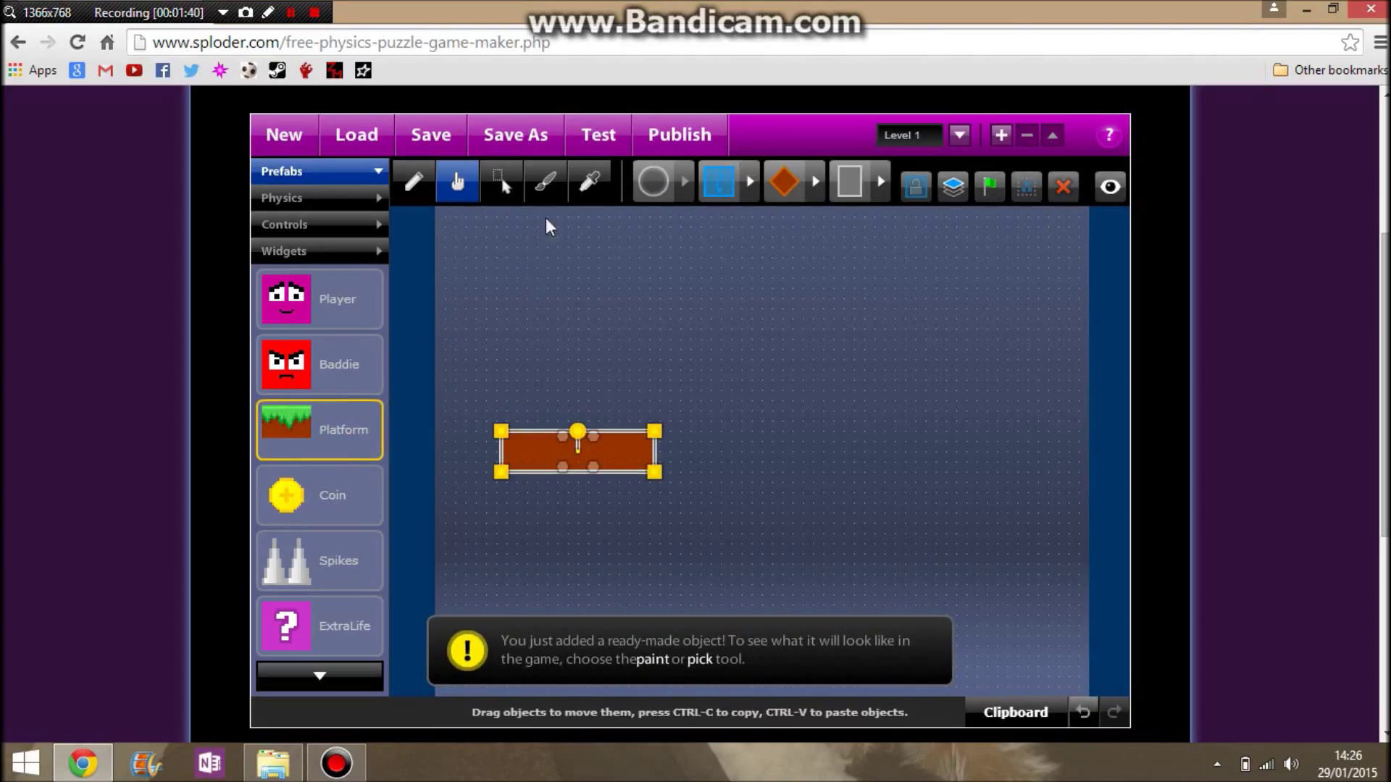
pyautogui.click(545, 183)
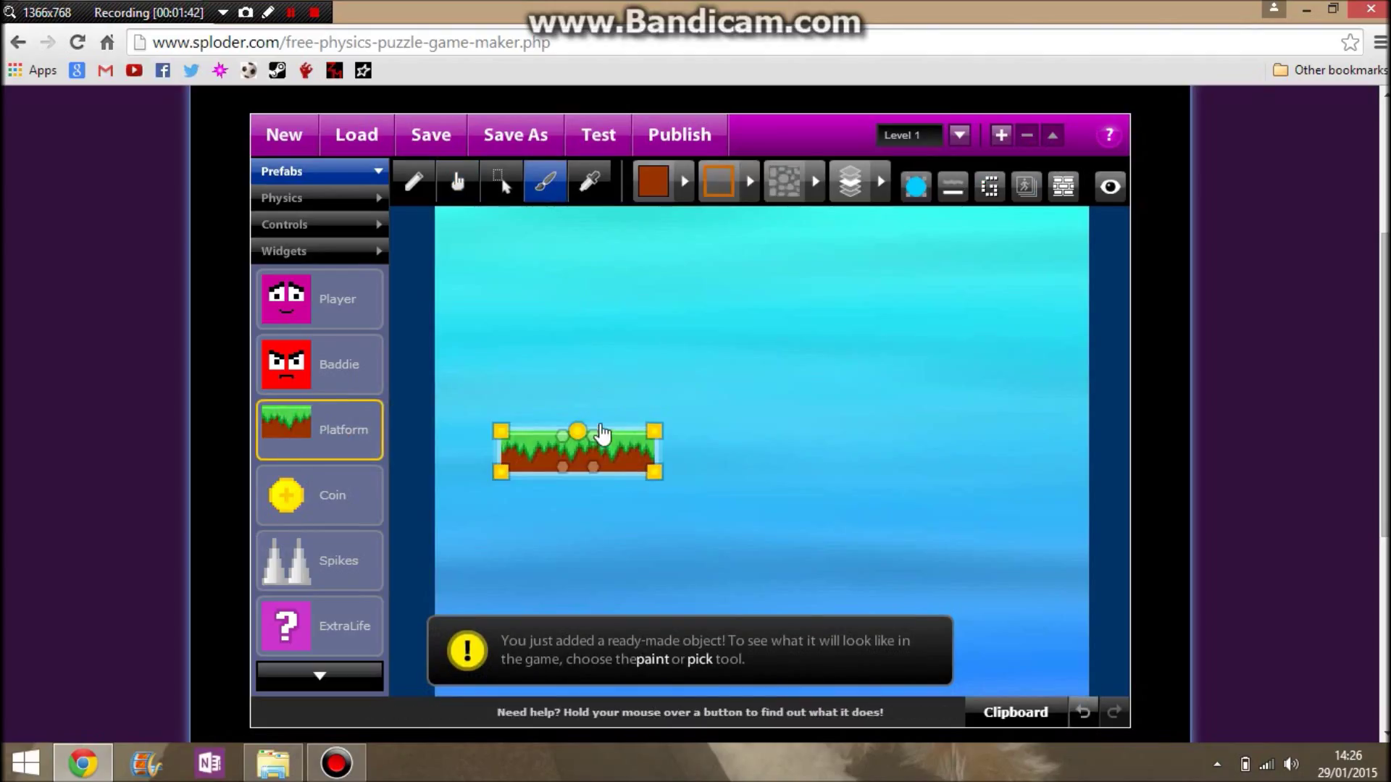
pyautogui.moveTo(606, 469); pyautogui.dragTo(599, 499)
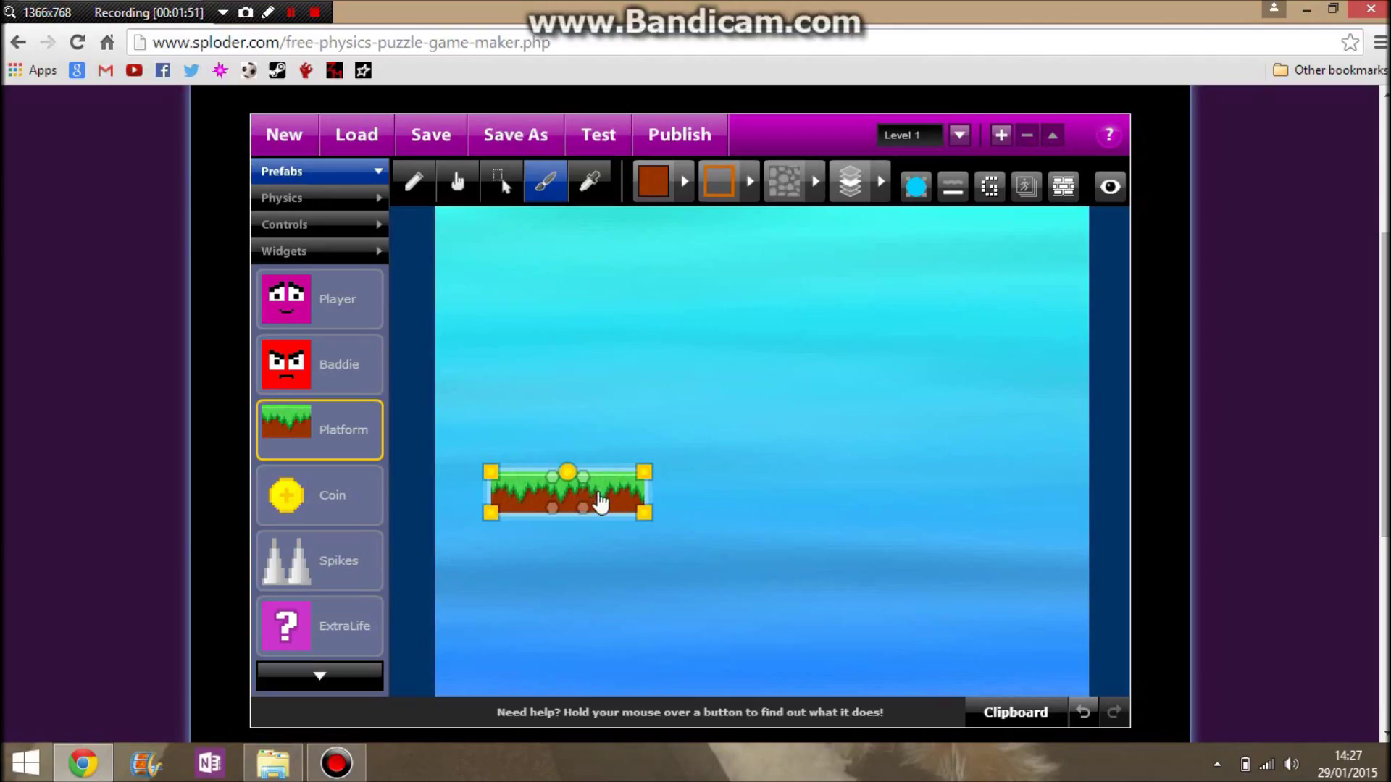
# Shorten the platform to about half its width and position it near the left edge of the playfield
pyautogui.moveTo(599, 497); pyautogui.dragTo(528, 491)
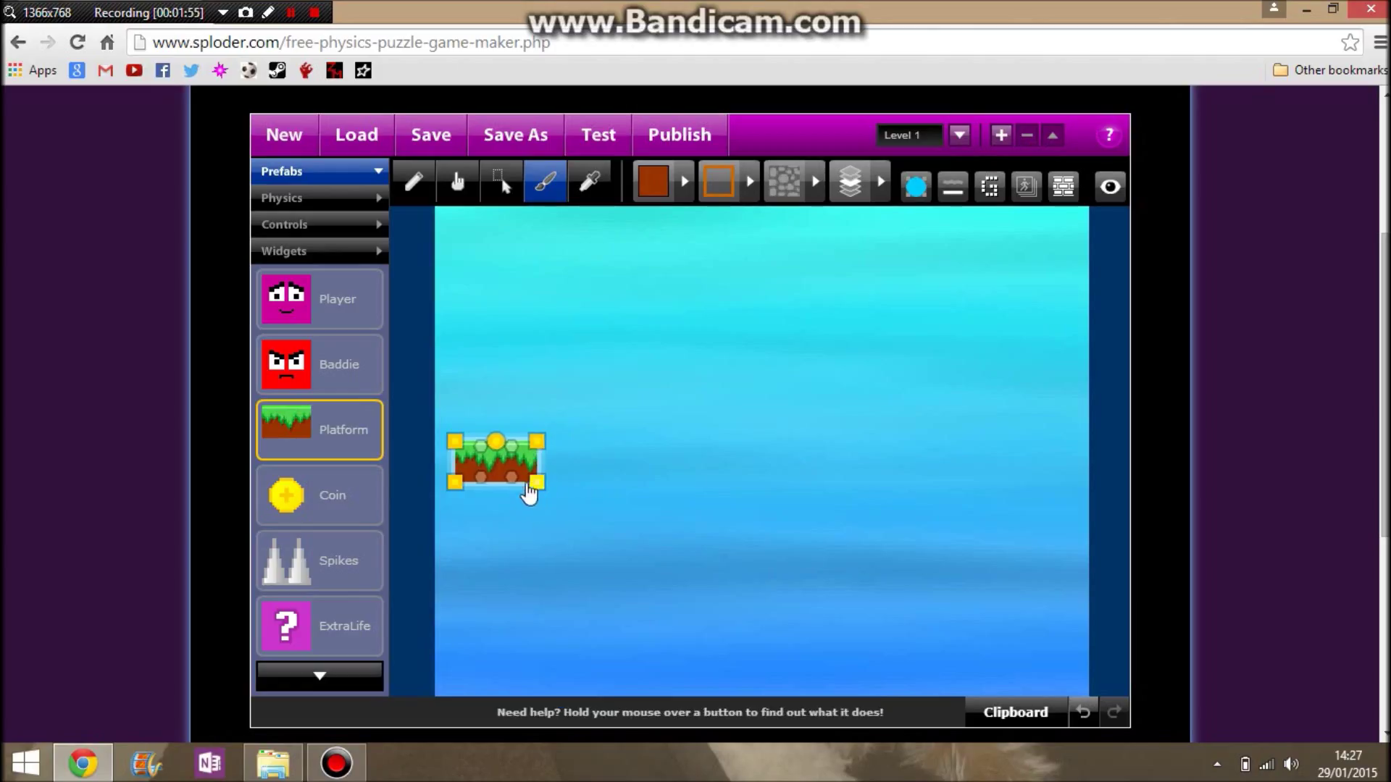
pyautogui.click(568, 456)
pyautogui.click(521, 464)
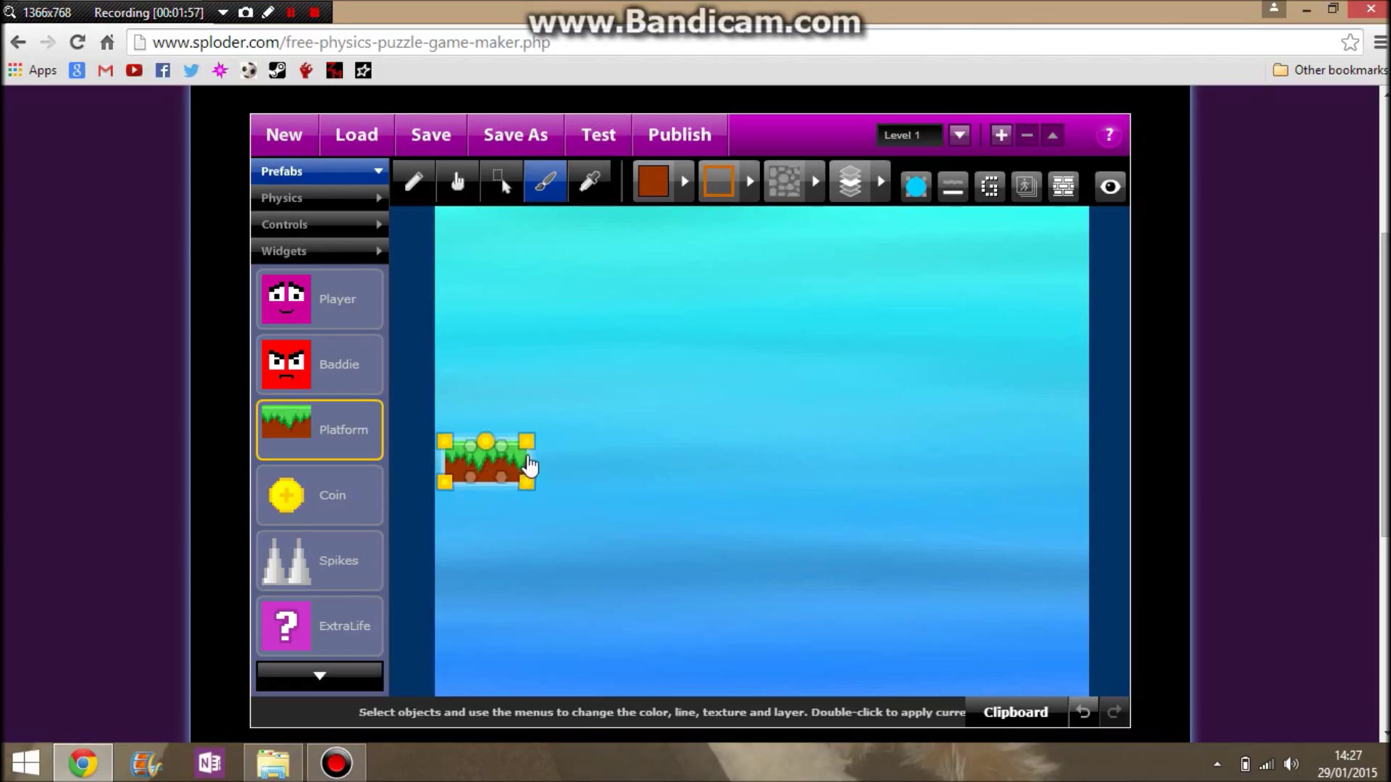
pyautogui.moveTo(518, 465); pyautogui.dragTo(514, 496)
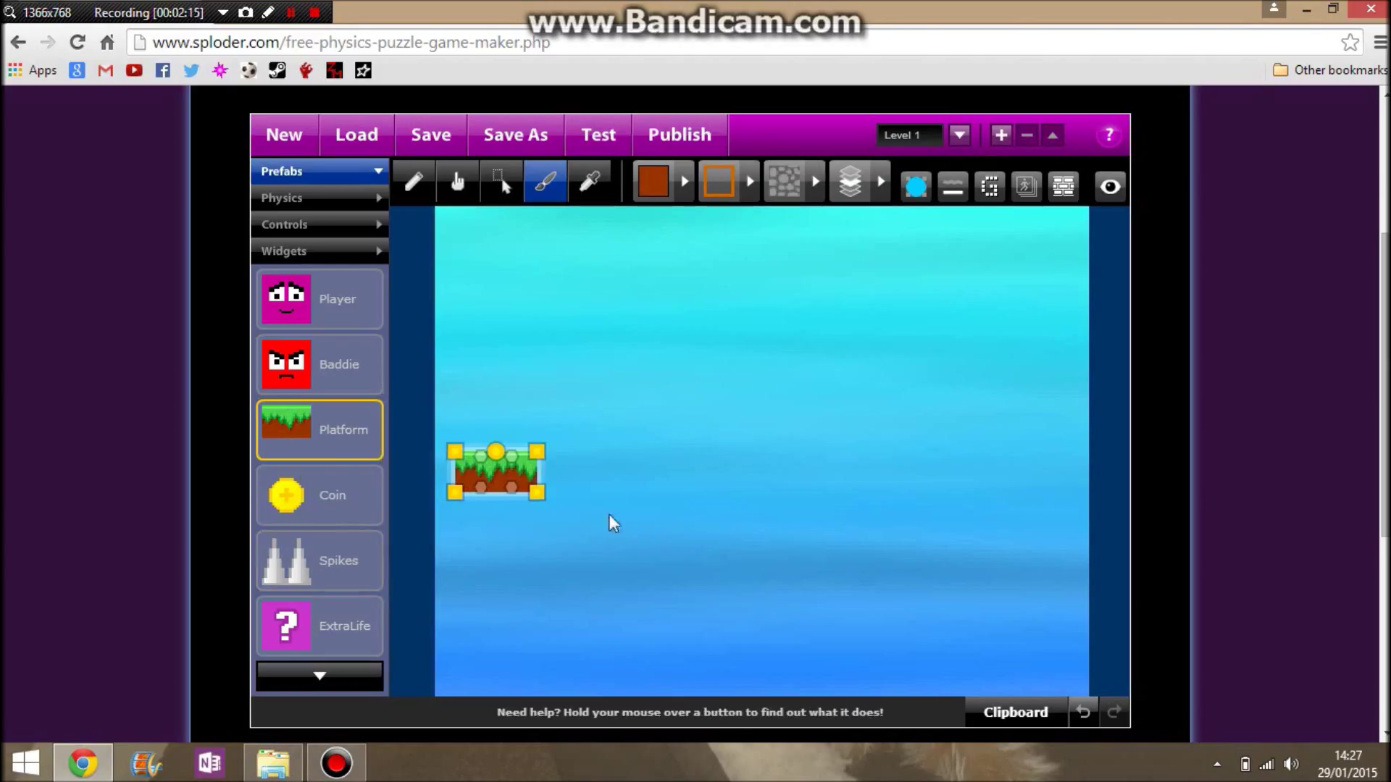
pyautogui.moveTo(510, 484); pyautogui.dragTo(413, 450)
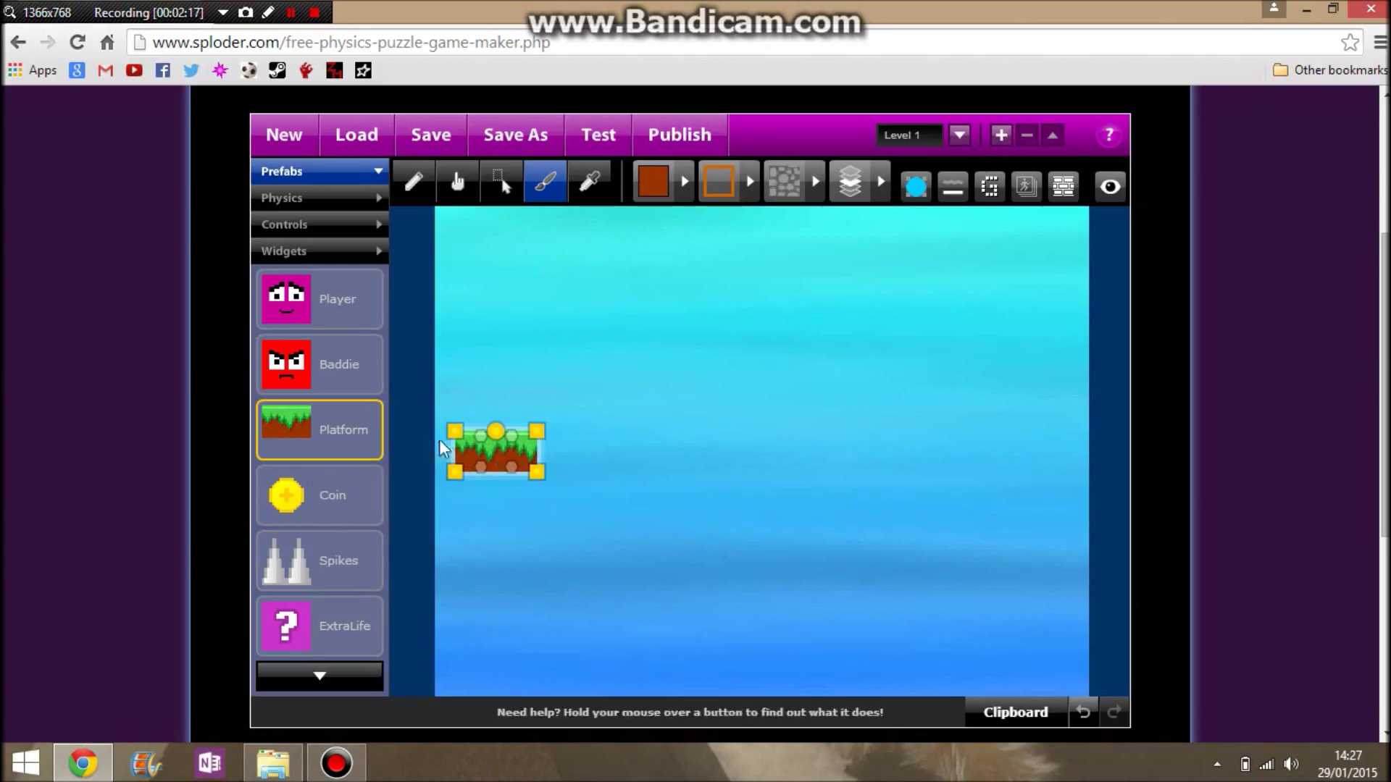
pyautogui.click(504, 391)
pyautogui.click(496, 467)
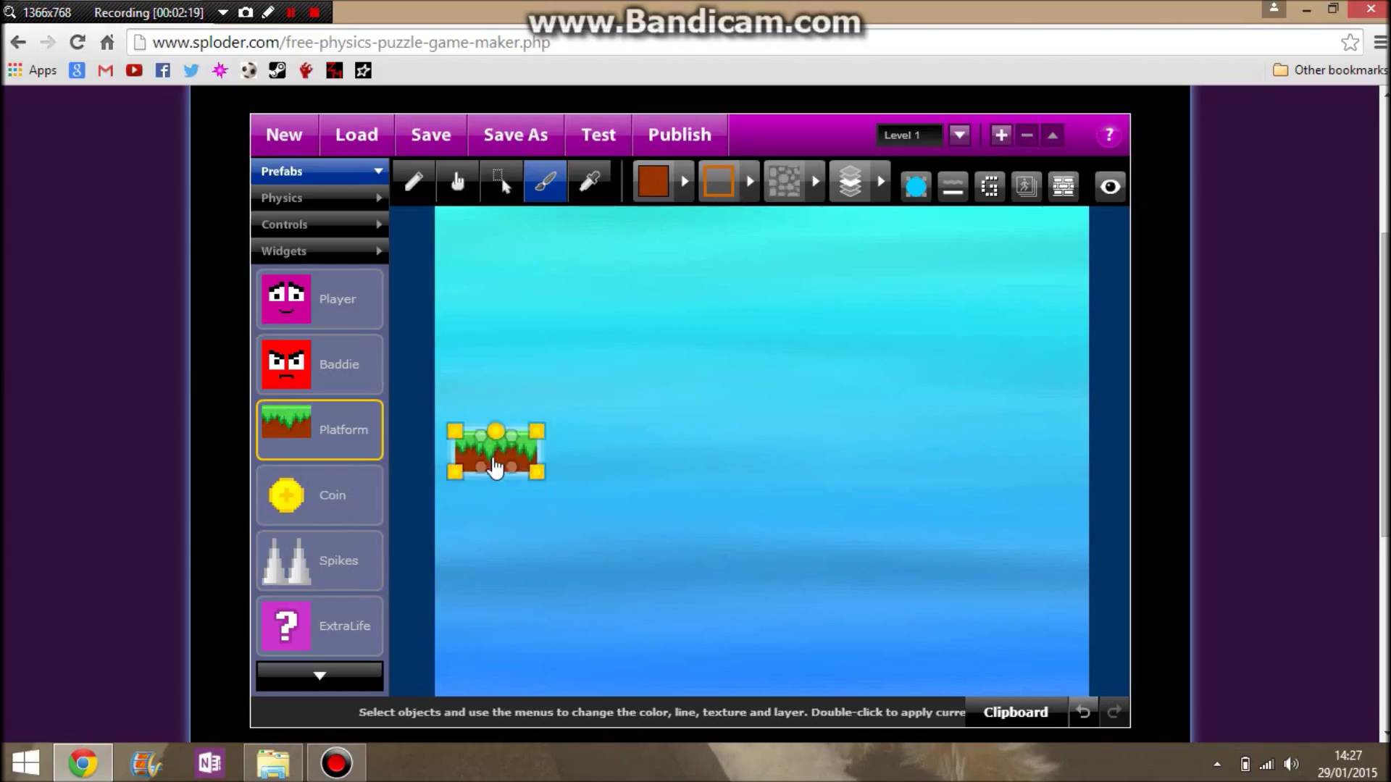
# Place a copy of the short platform to its right, and add another full-width Platform prefab beside it
pyautogui.moveTo(493, 470); pyautogui.dragTo(649, 470)
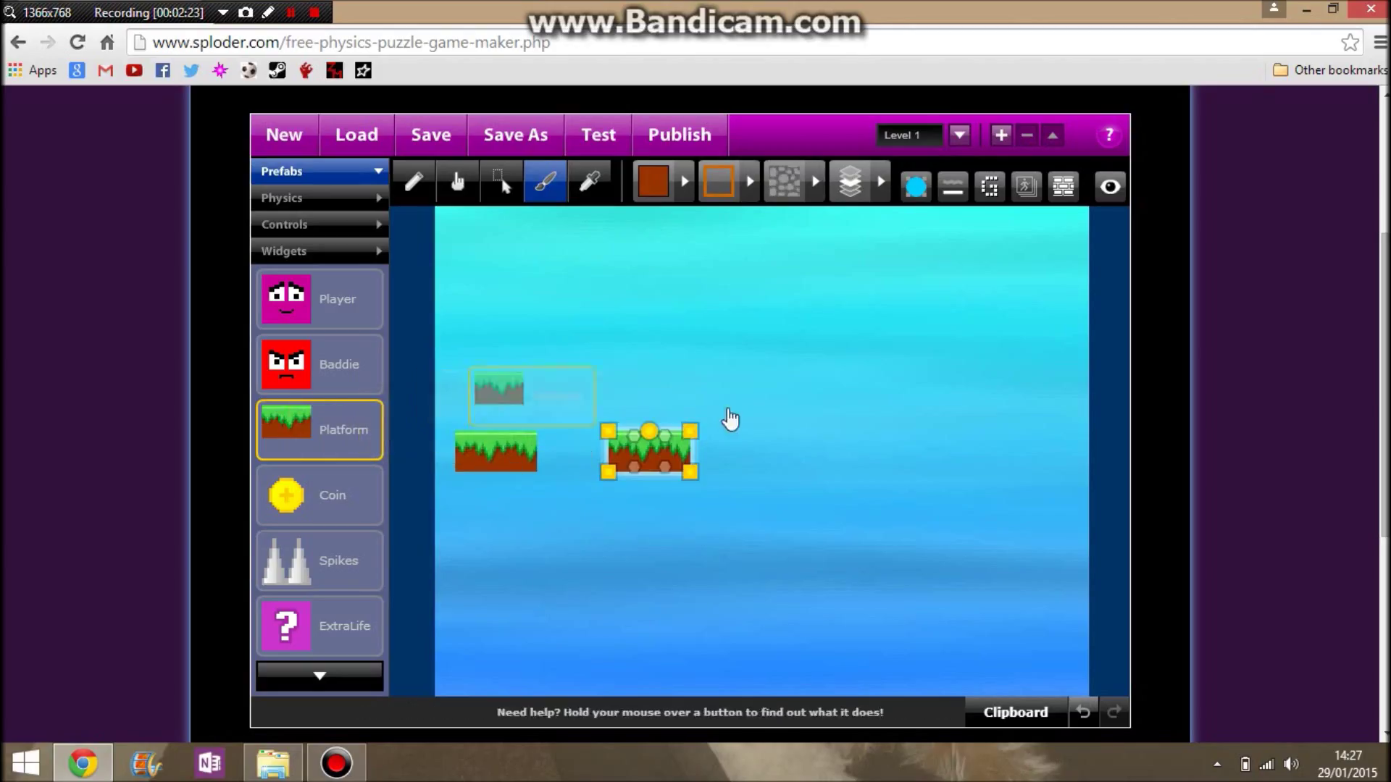
pyautogui.hotkey('ctrl', 'v')
pyautogui.moveTo(723, 416); pyautogui.dragTo(778, 474)
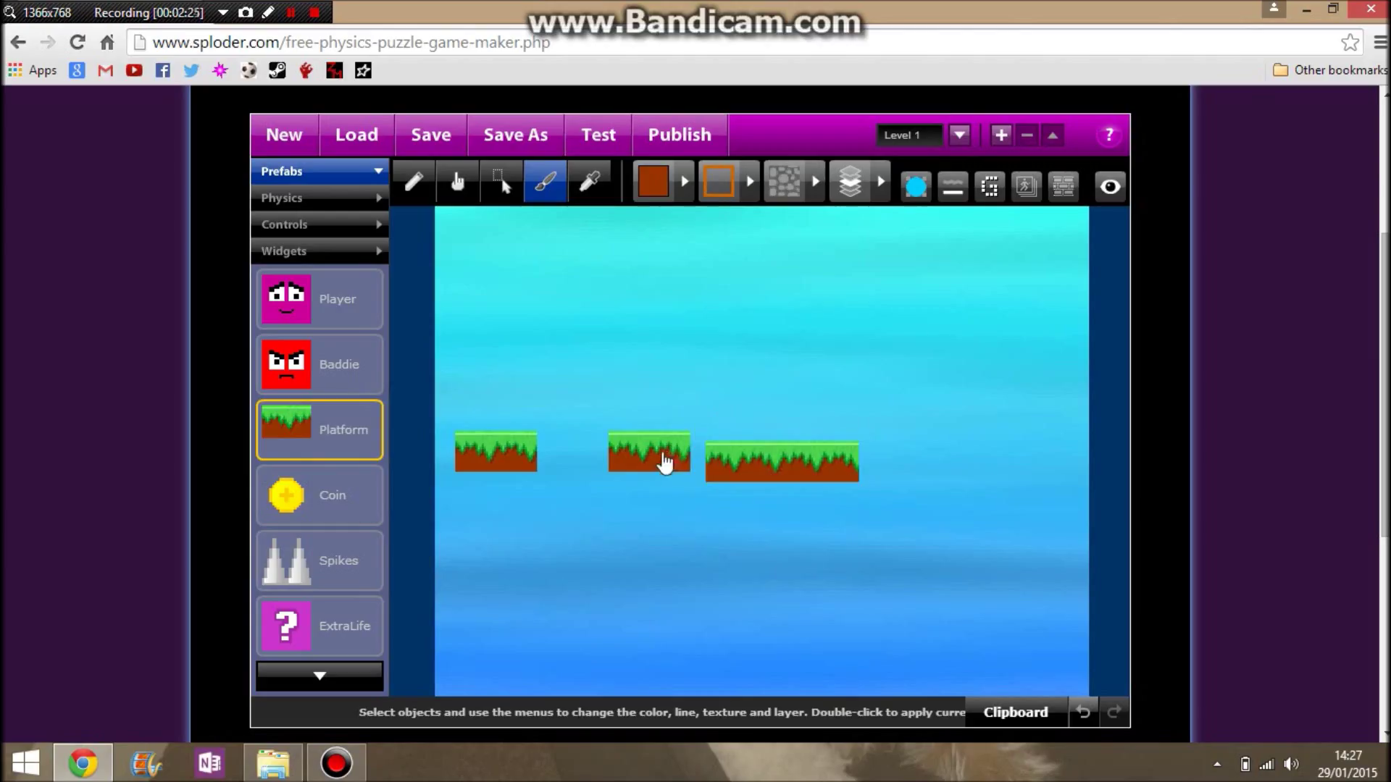
# Delete the copied short platform in the middle
pyautogui.moveTo(661, 459)
pyautogui.mouseDown()
pyautogui.moveTo(637, 471)
pyautogui.moveTo(652, 466)
pyautogui.moveTo(641, 458)
pyautogui.mouseUp()
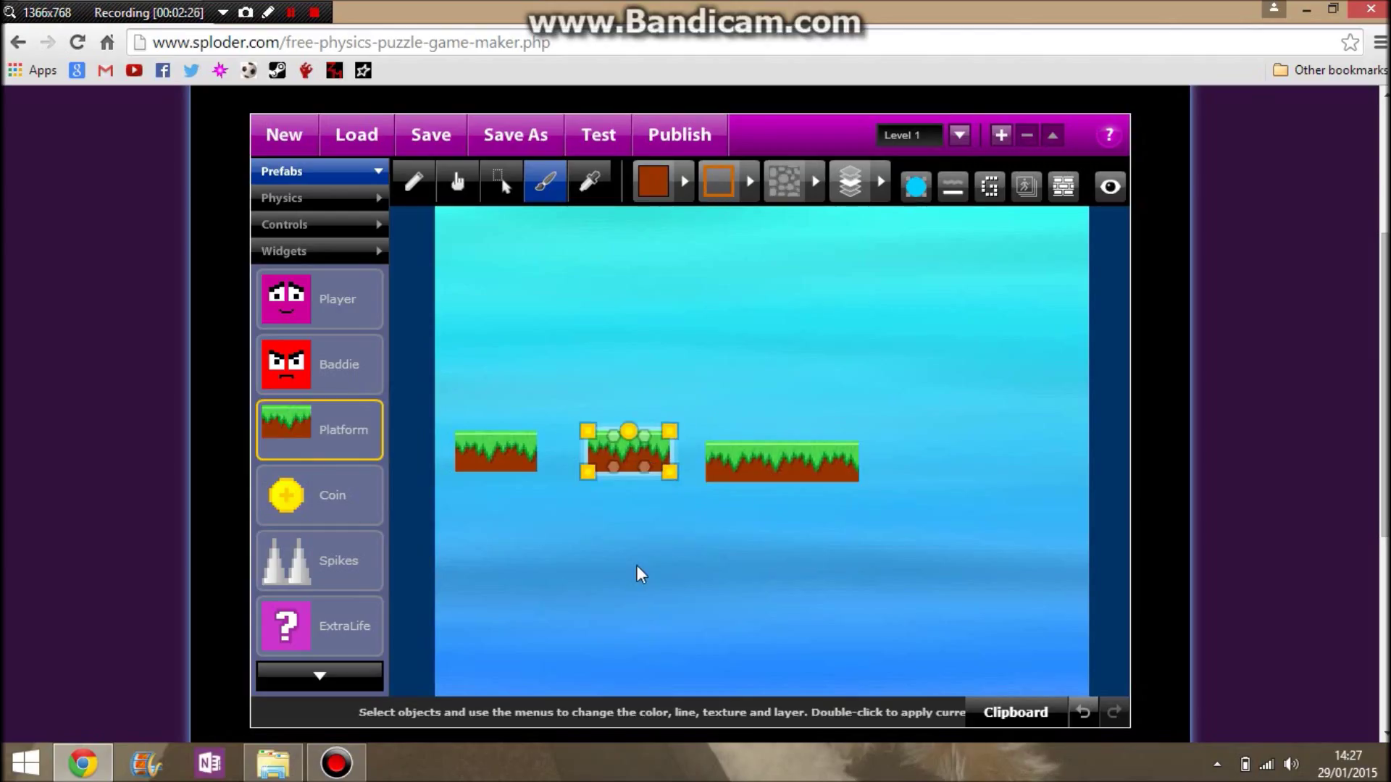
pyautogui.press('Delete')
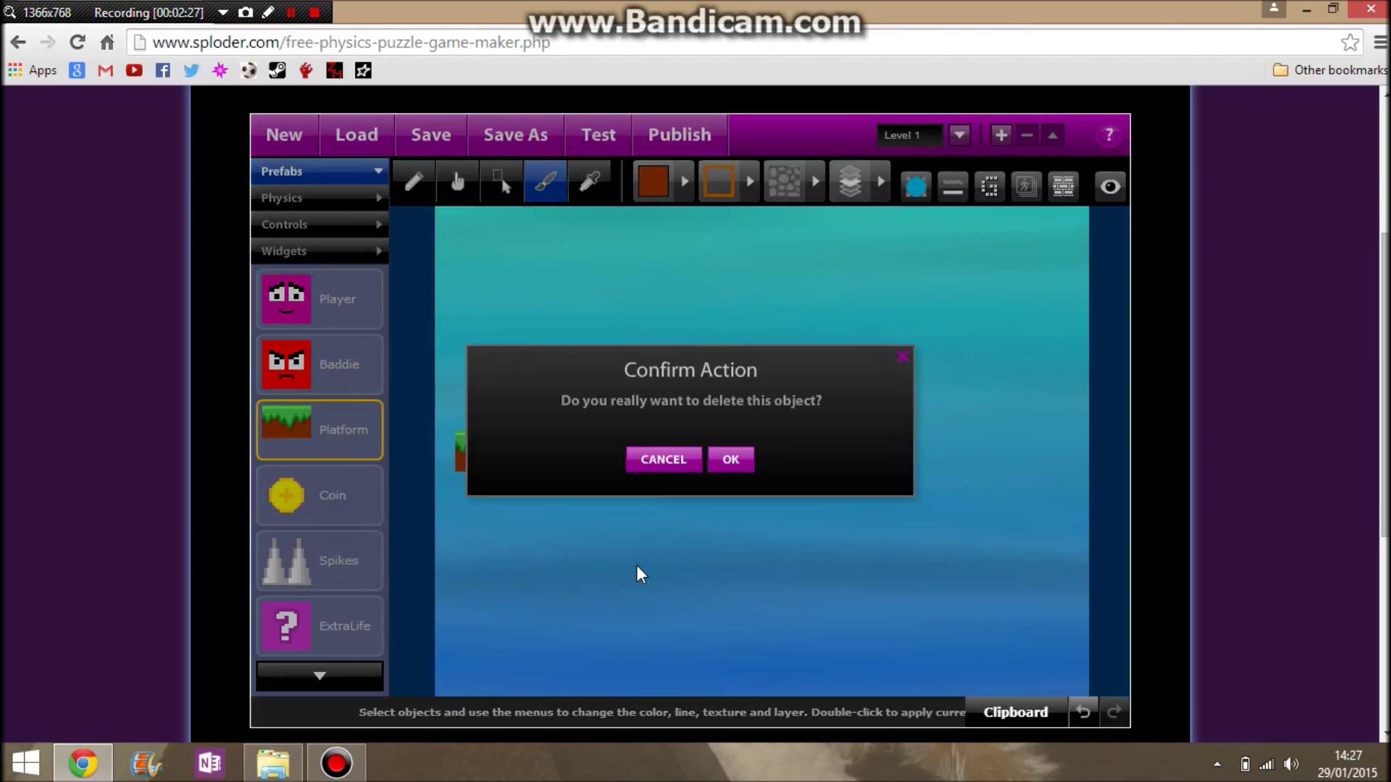
pyautogui.click(730, 459)
# Align the wide platform with the short one and stretch it nearly to the right edge of the playfield, leaving a gap between them
pyautogui.moveTo(746, 472); pyautogui.dragTo(676, 459)
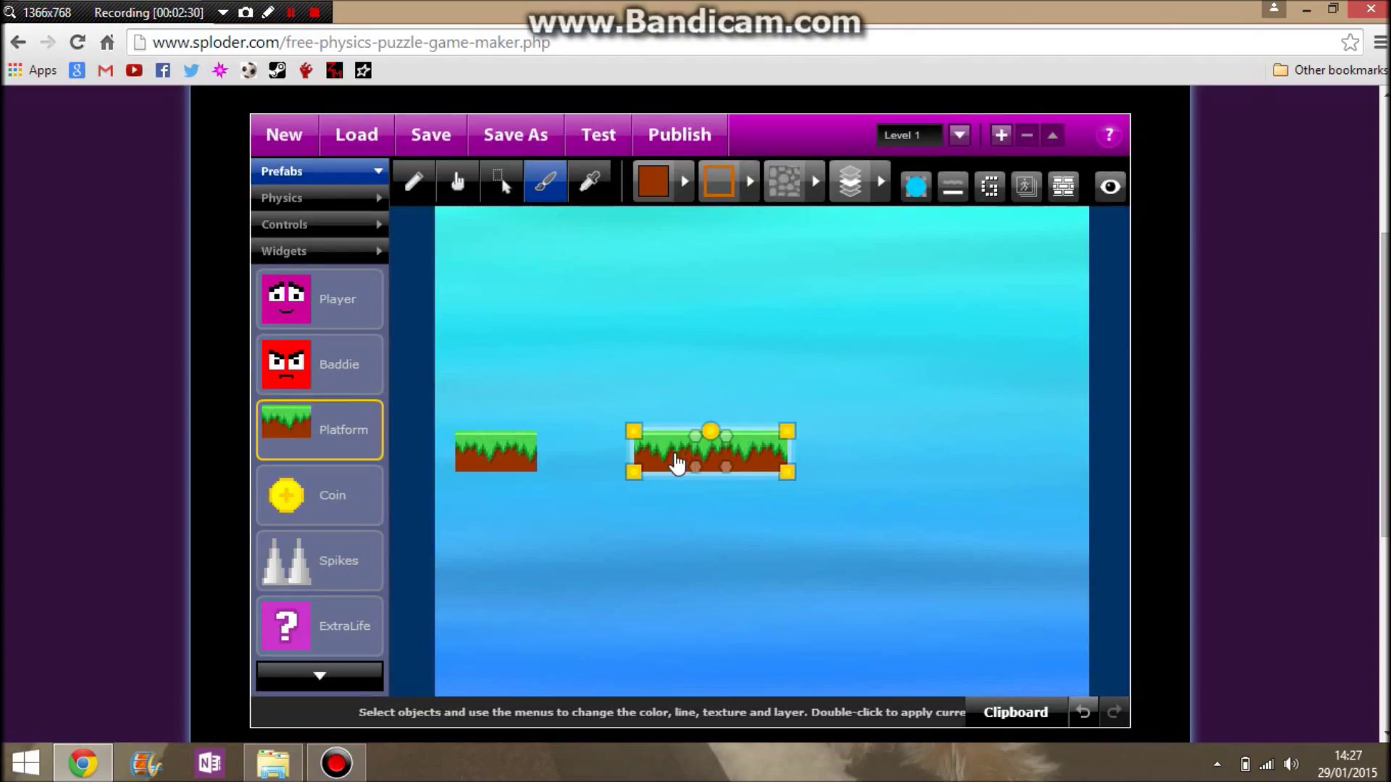
pyautogui.moveTo(786, 476); pyautogui.dragTo(1078, 482)
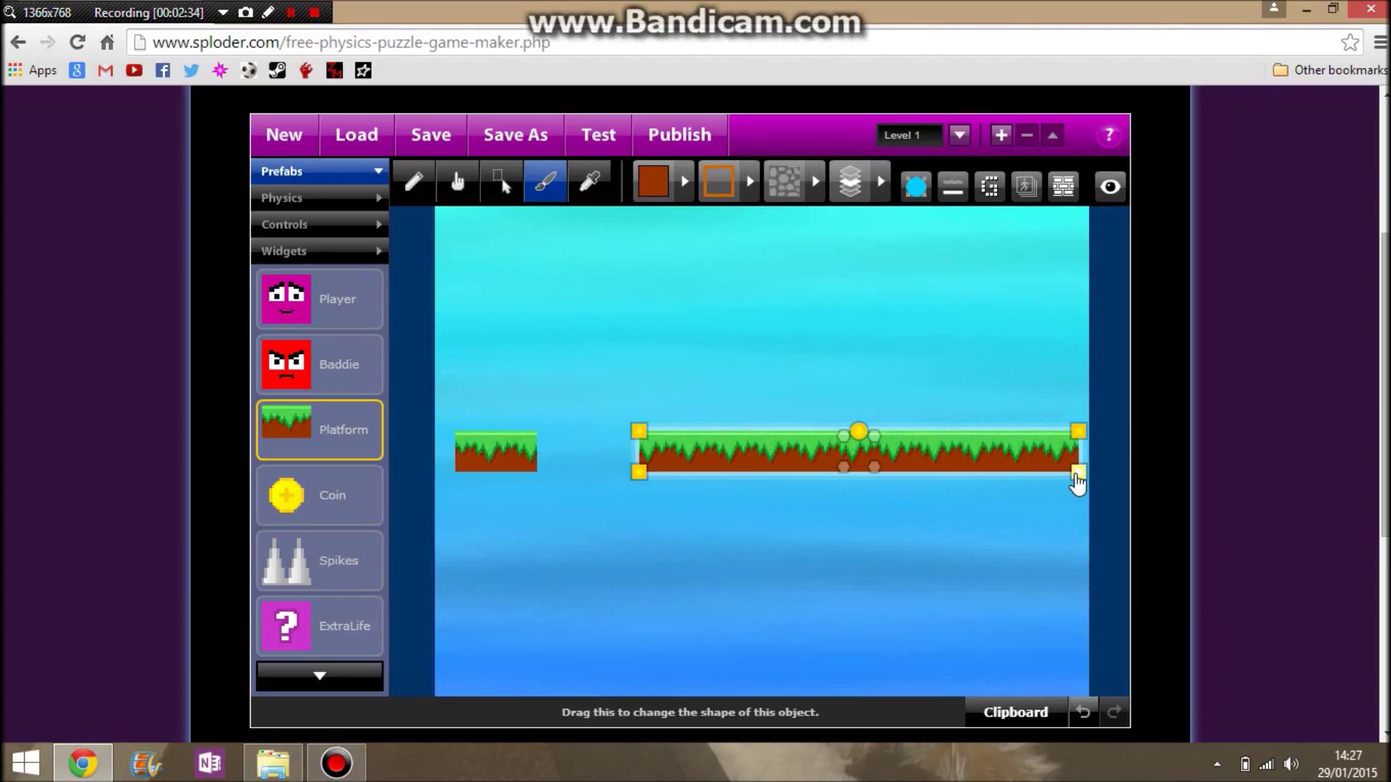
pyautogui.click(1035, 484)
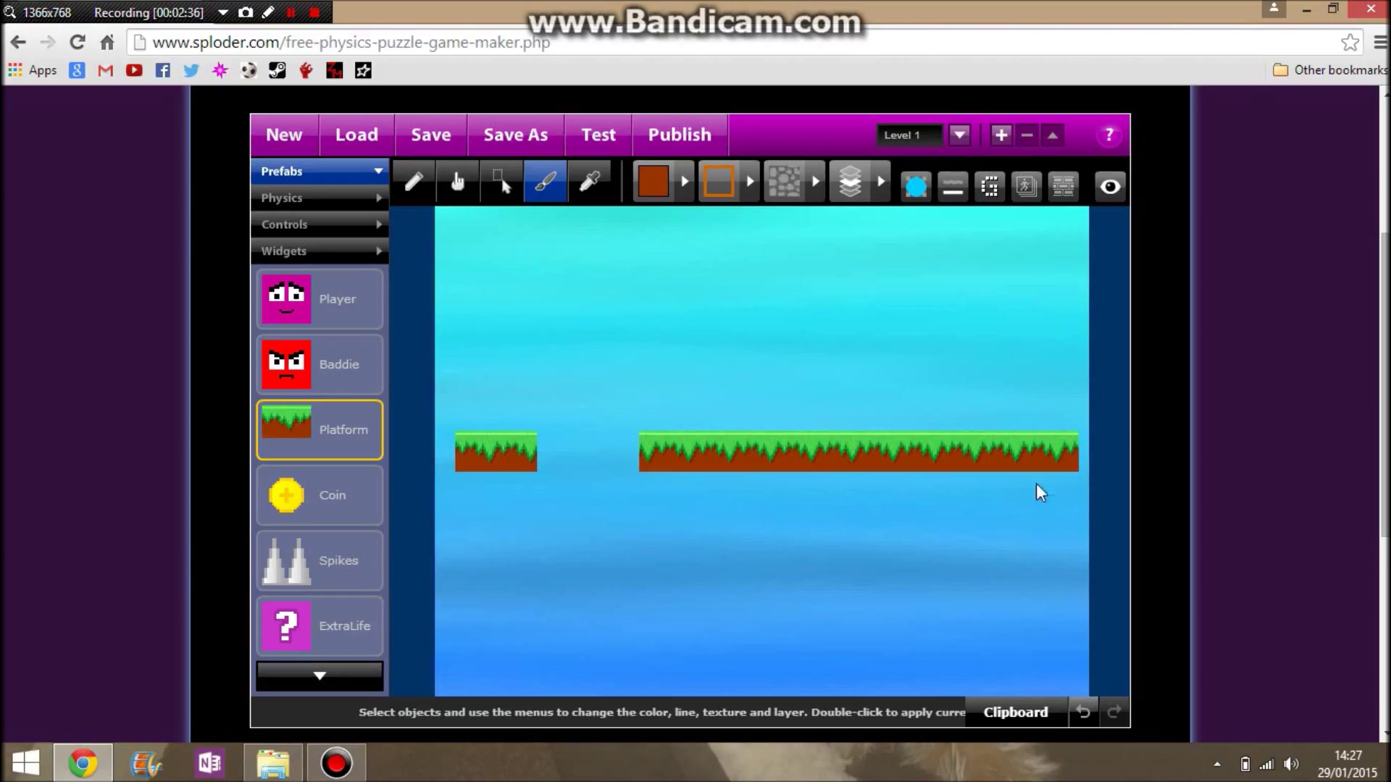
pyautogui.moveTo(937, 473); pyautogui.dragTo(928, 474)
pyautogui.click(939, 489)
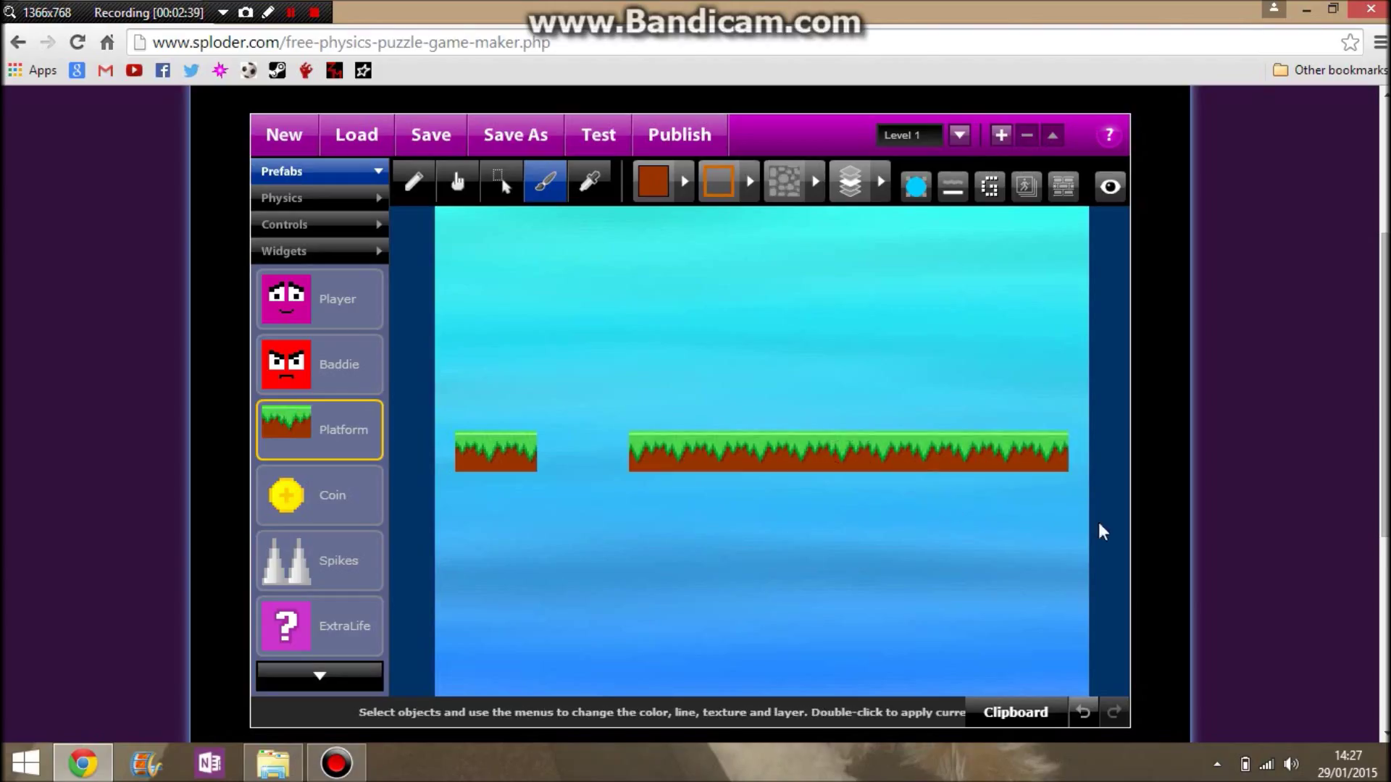
pyautogui.moveTo(1078, 516); pyautogui.dragTo(458, 348)
pyautogui.click(493, 347)
pyautogui.moveTo(606, 419); pyautogui.dragTo(578, 301)
# Select both platforms together, shift them slightly lower in the playfield and return to the painted view
pyautogui.click(499, 185)
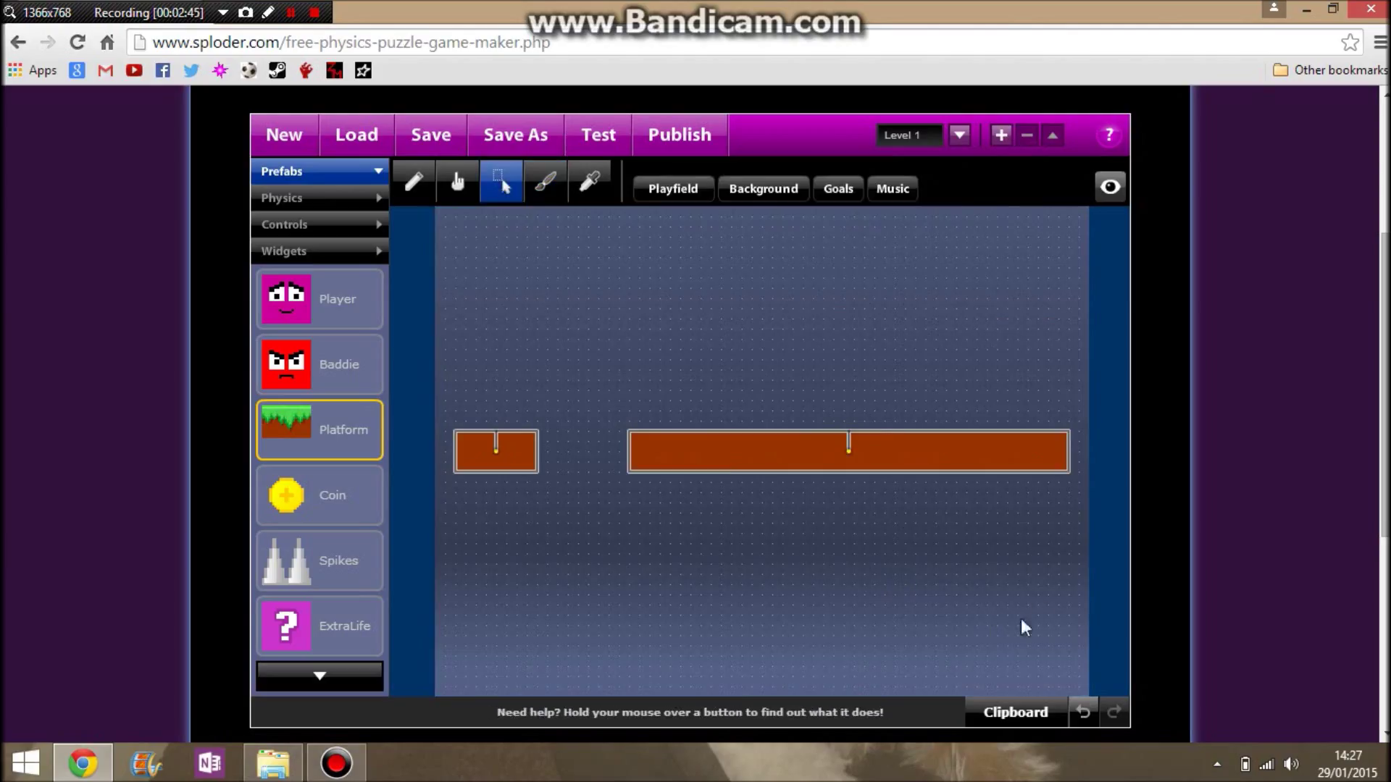
pyautogui.moveTo(1071, 547); pyautogui.dragTo(473, 377)
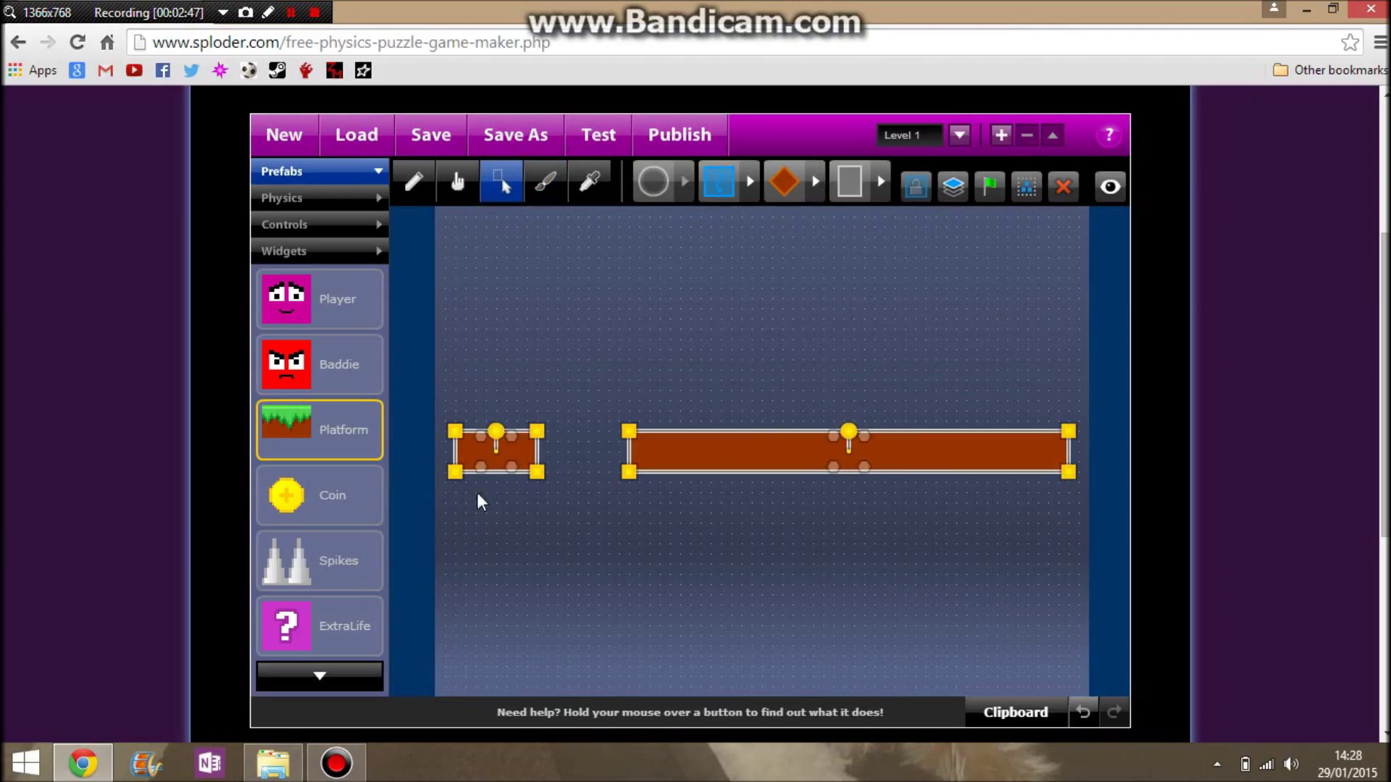
pyautogui.press('Down')
pyautogui.press('Down')
pyautogui.press('Down')
pyautogui.press('Down')
pyautogui.press('Down')
pyautogui.press('Down')
pyautogui.press('Down')
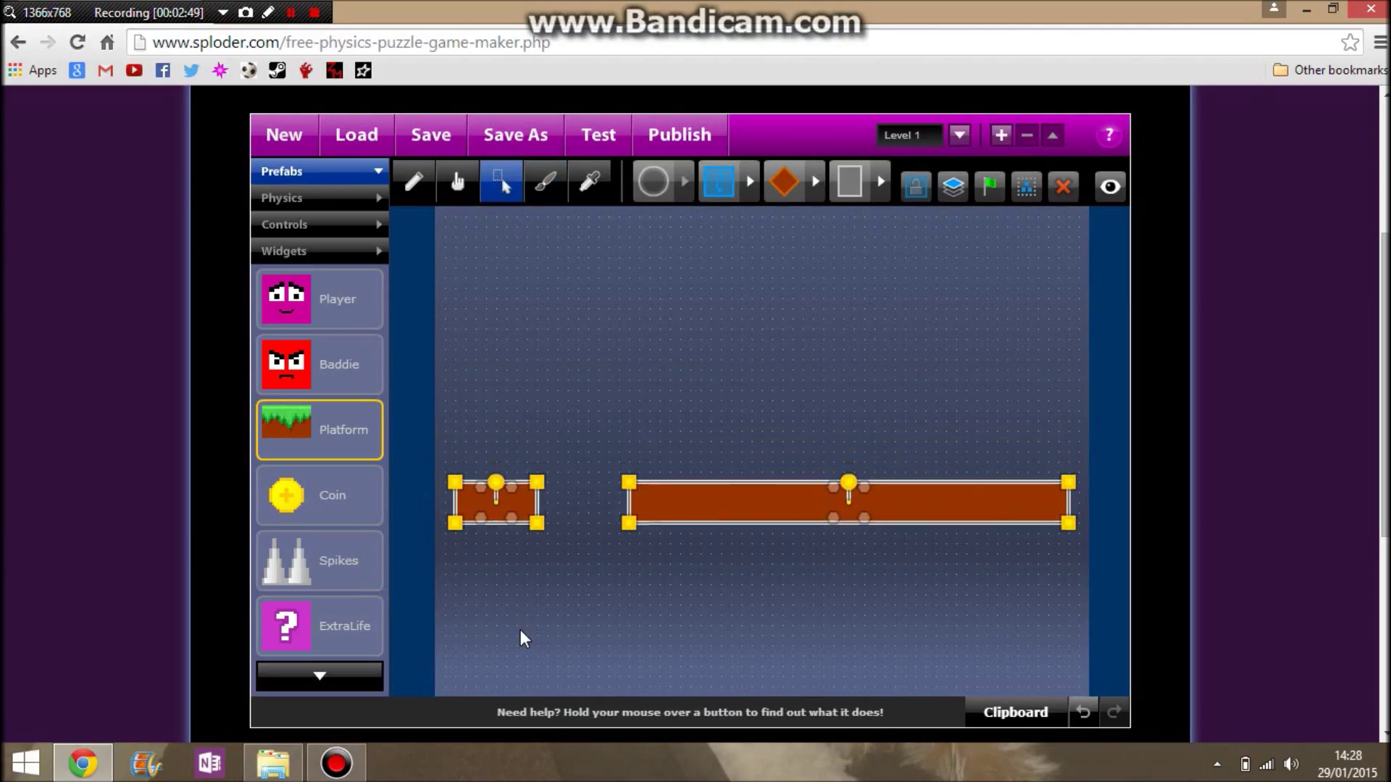
pyautogui.moveTo(516, 518)
pyautogui.mouseDown()
pyautogui.moveTo(496, 549)
pyautogui.moveTo(497, 456)
pyautogui.moveTo(499, 469)
pyautogui.mouseUp()
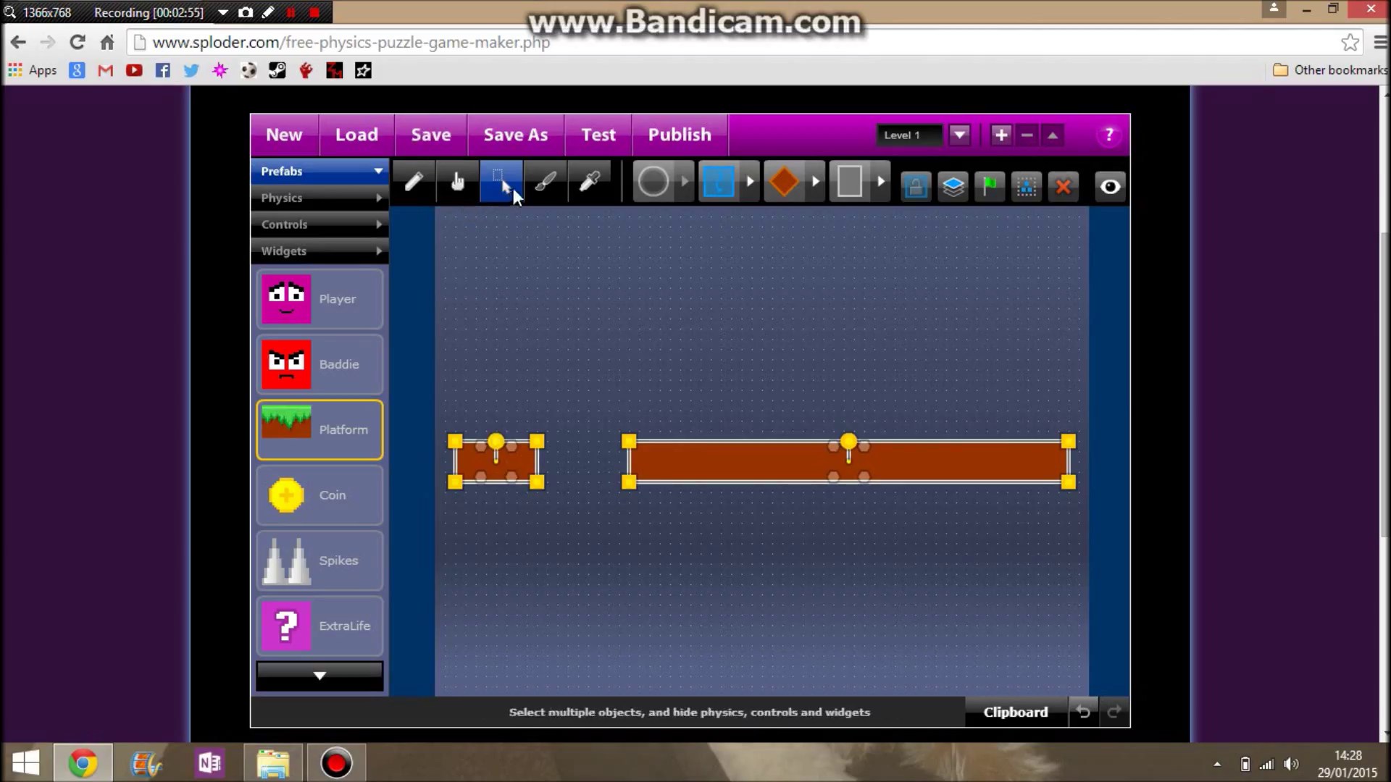
pyautogui.click(545, 185)
pyautogui.click(637, 376)
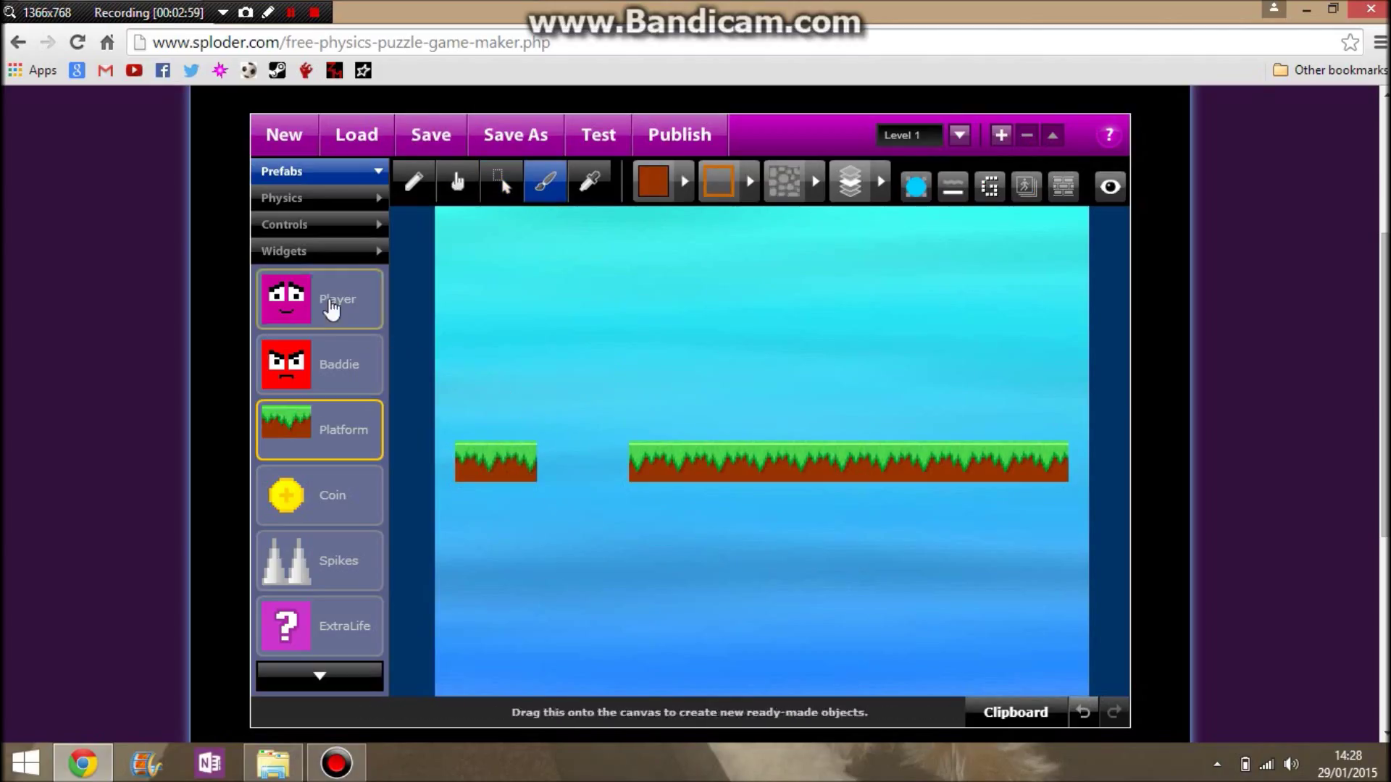
# Place a Player prefab on top of the short platform and switch back to object editing
pyautogui.moveTo(340, 301); pyautogui.dragTo(491, 444)
pyautogui.click(498, 188)
pyautogui.click(475, 194)
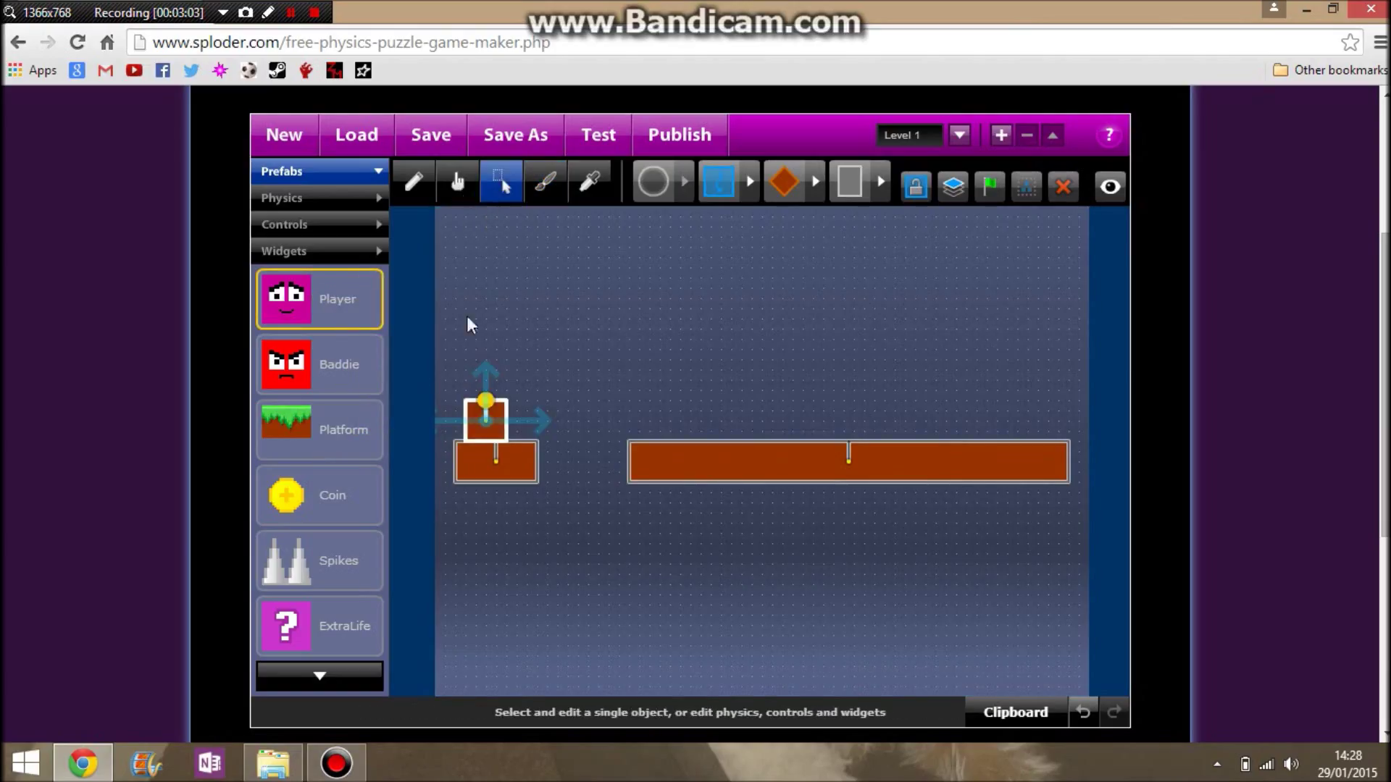
# Centre the player on top of the short platform and return to the painted view
pyautogui.click(485, 433)
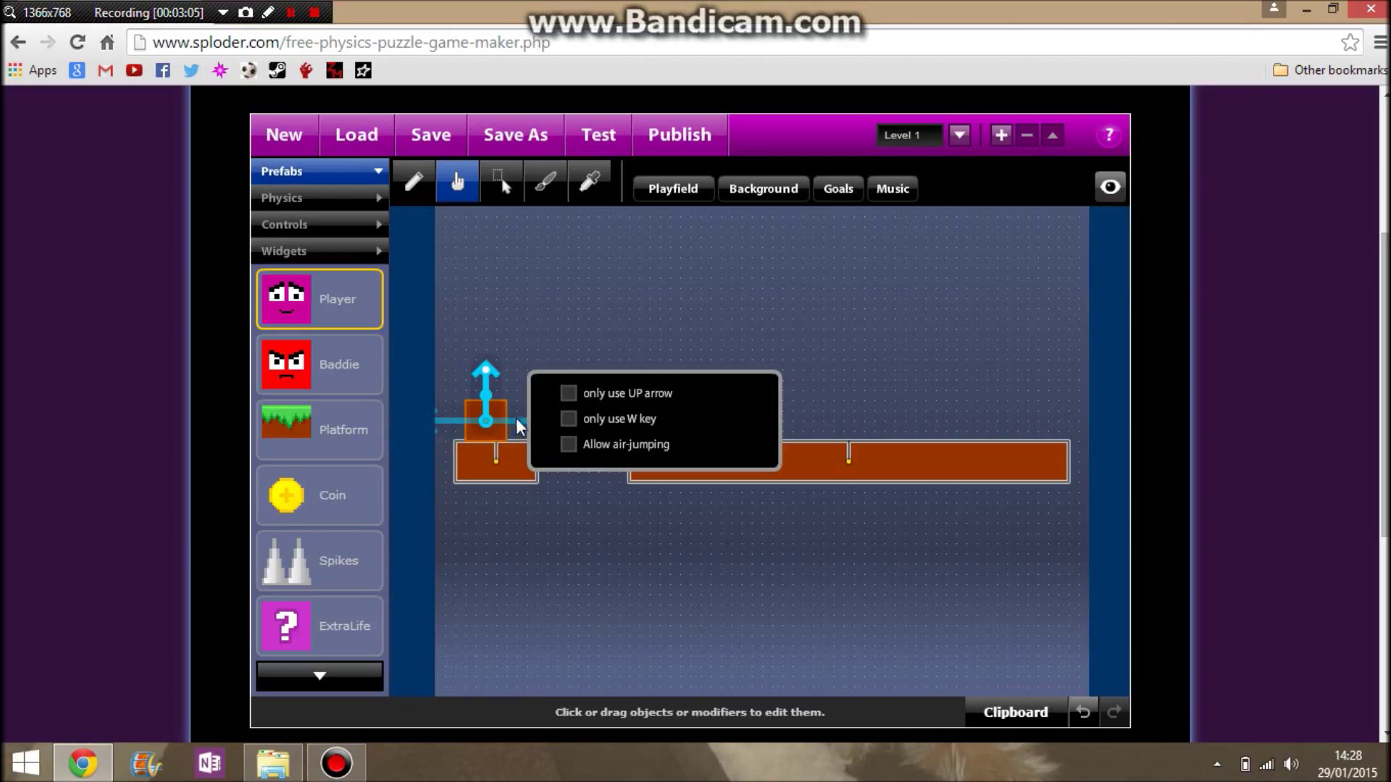
pyautogui.click(506, 187)
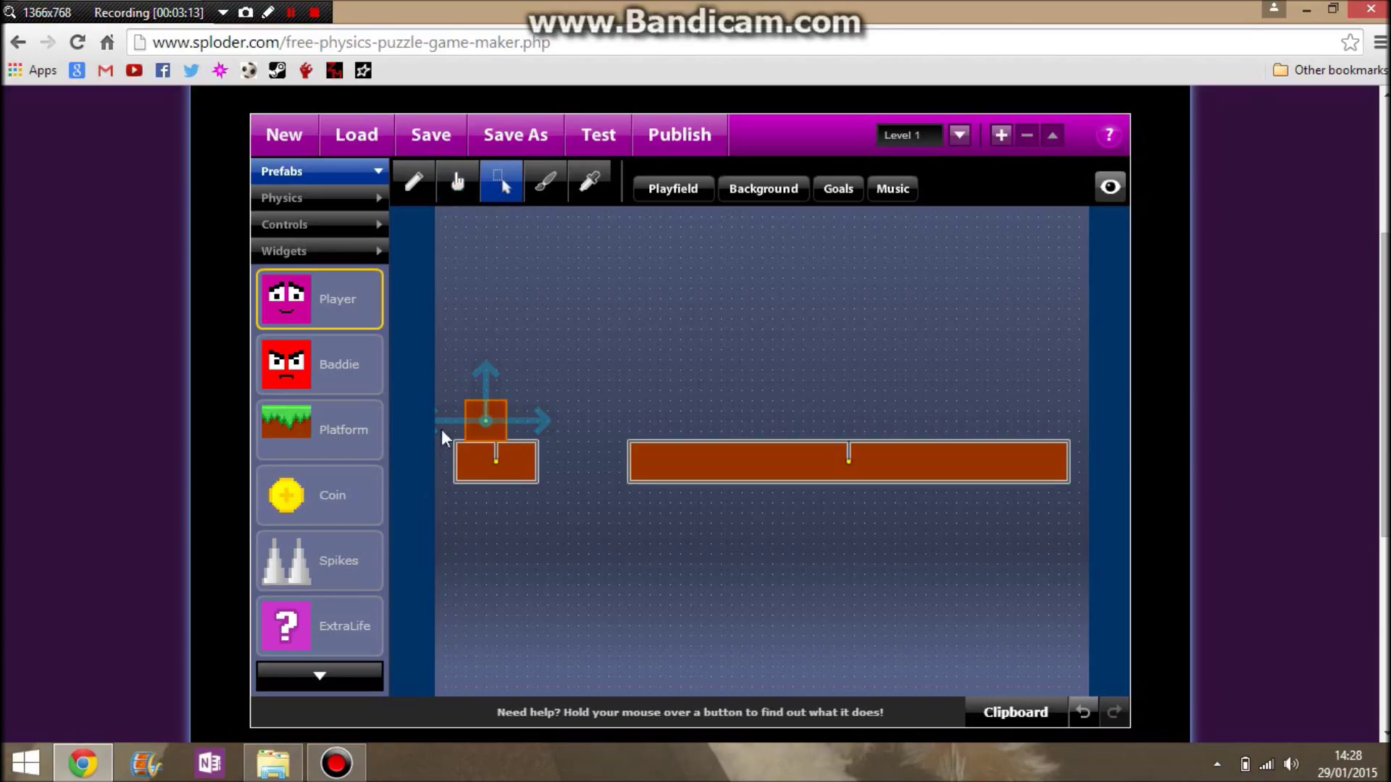
pyautogui.moveTo(484, 438); pyautogui.dragTo(494, 436)
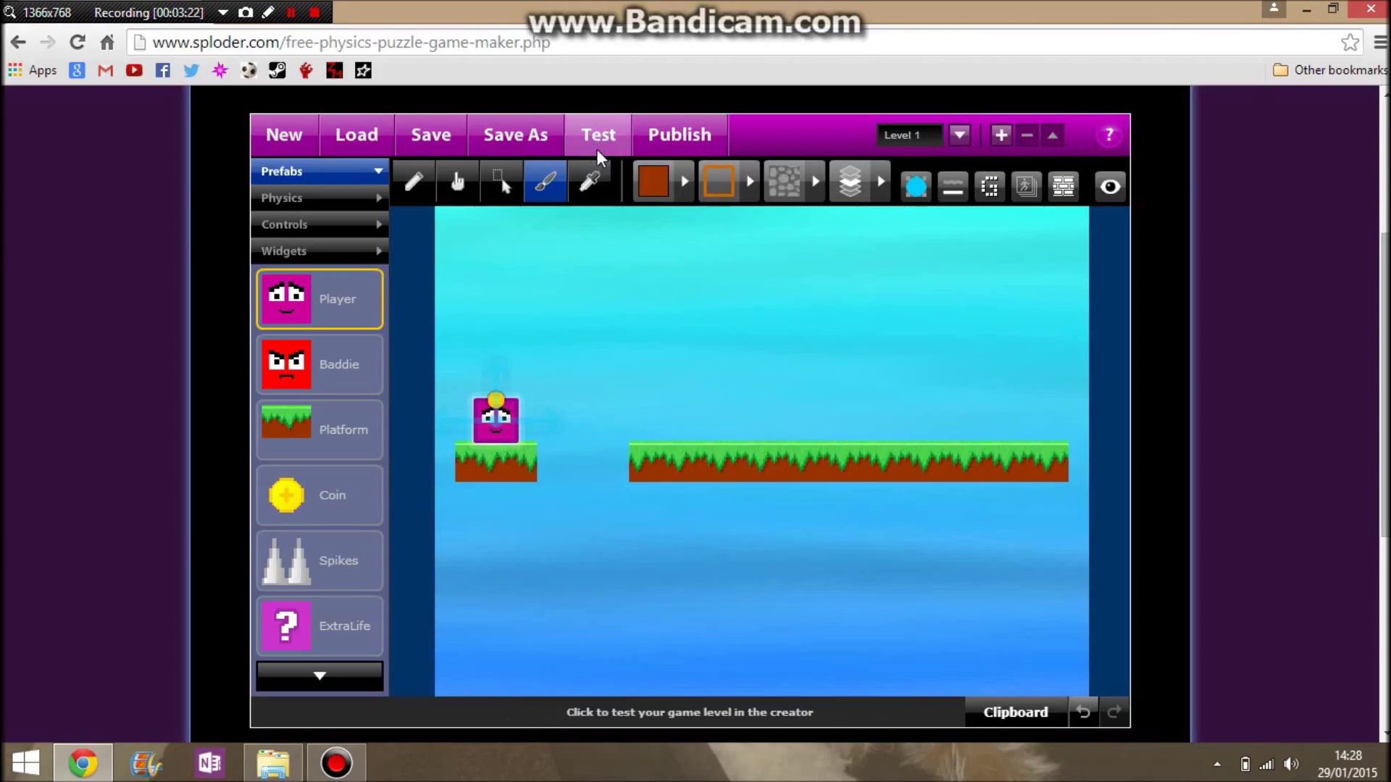
# Test the level by jumping the player back and forth across the gap and dropping it to the playfield's floor, and end the test
pyautogui.click(597, 150)
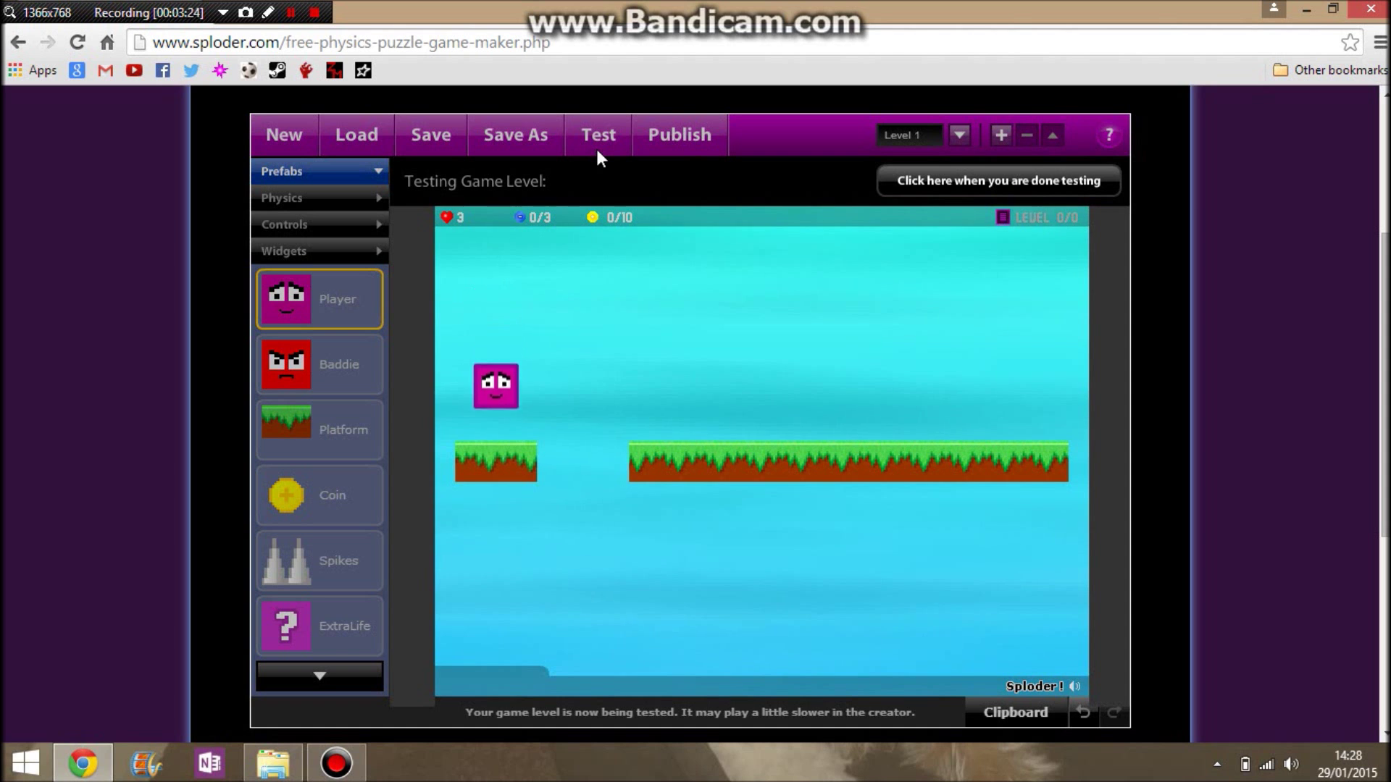
pyautogui.press('Up')
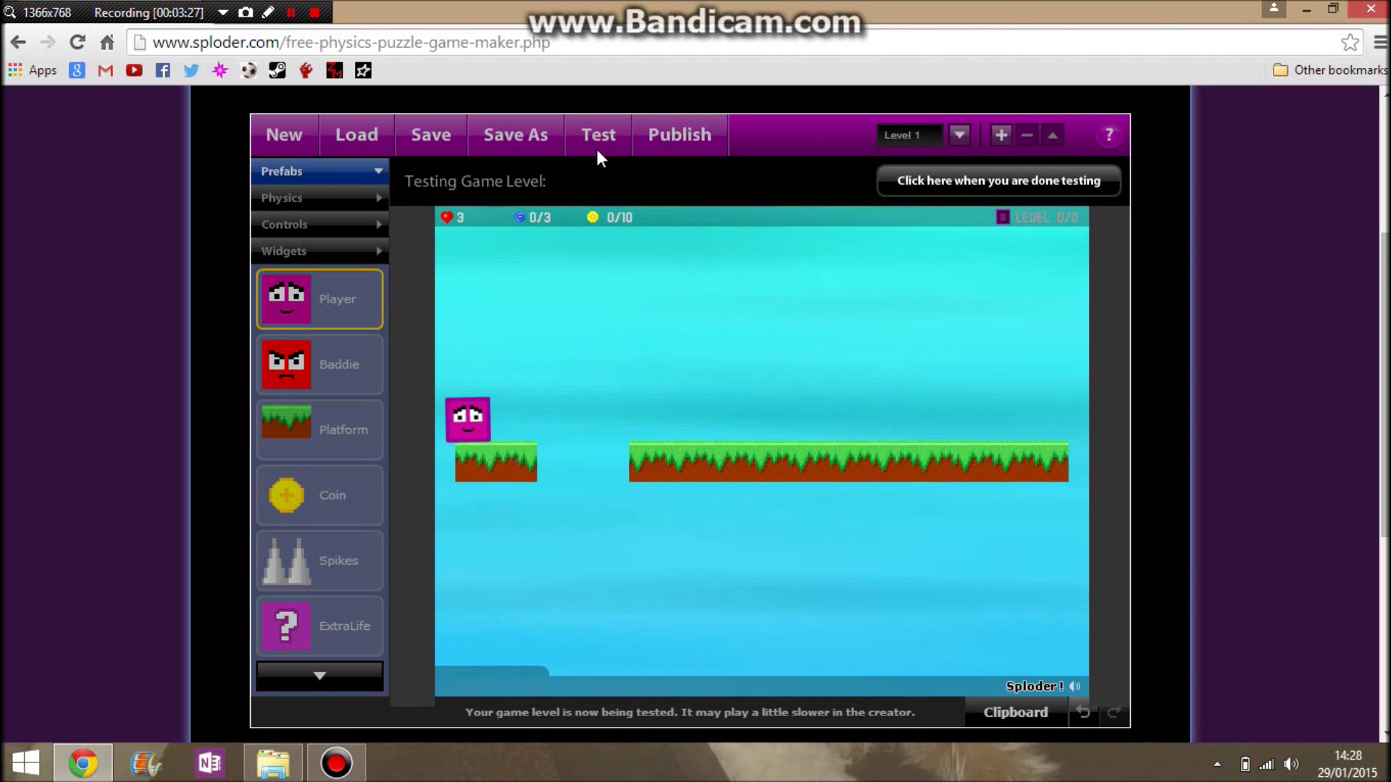
pyautogui.press('Up')
pyautogui.press('Right')
pyautogui.press('Up')
pyautogui.press('Left')
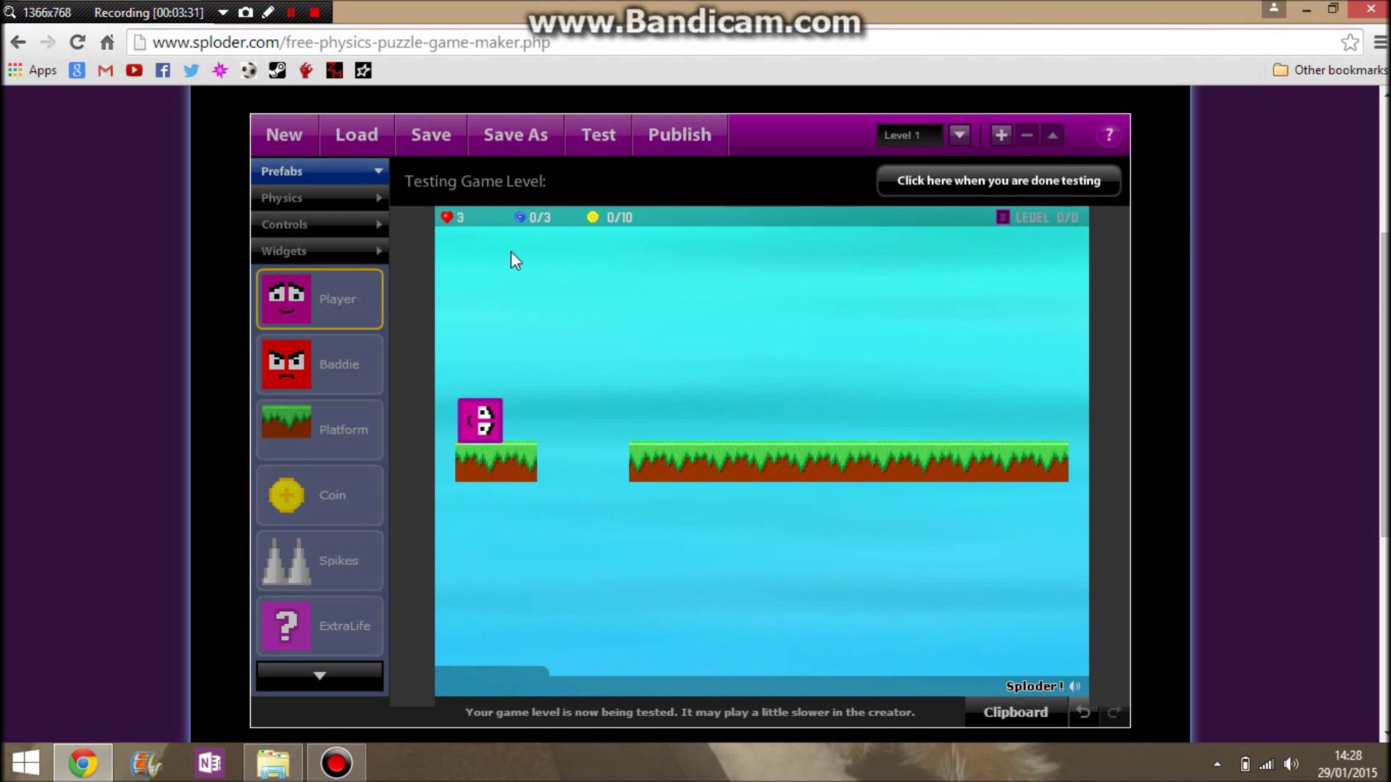
pyautogui.press('Right')
pyautogui.press('Up')
pyautogui.press('Up')
pyautogui.press('Left')
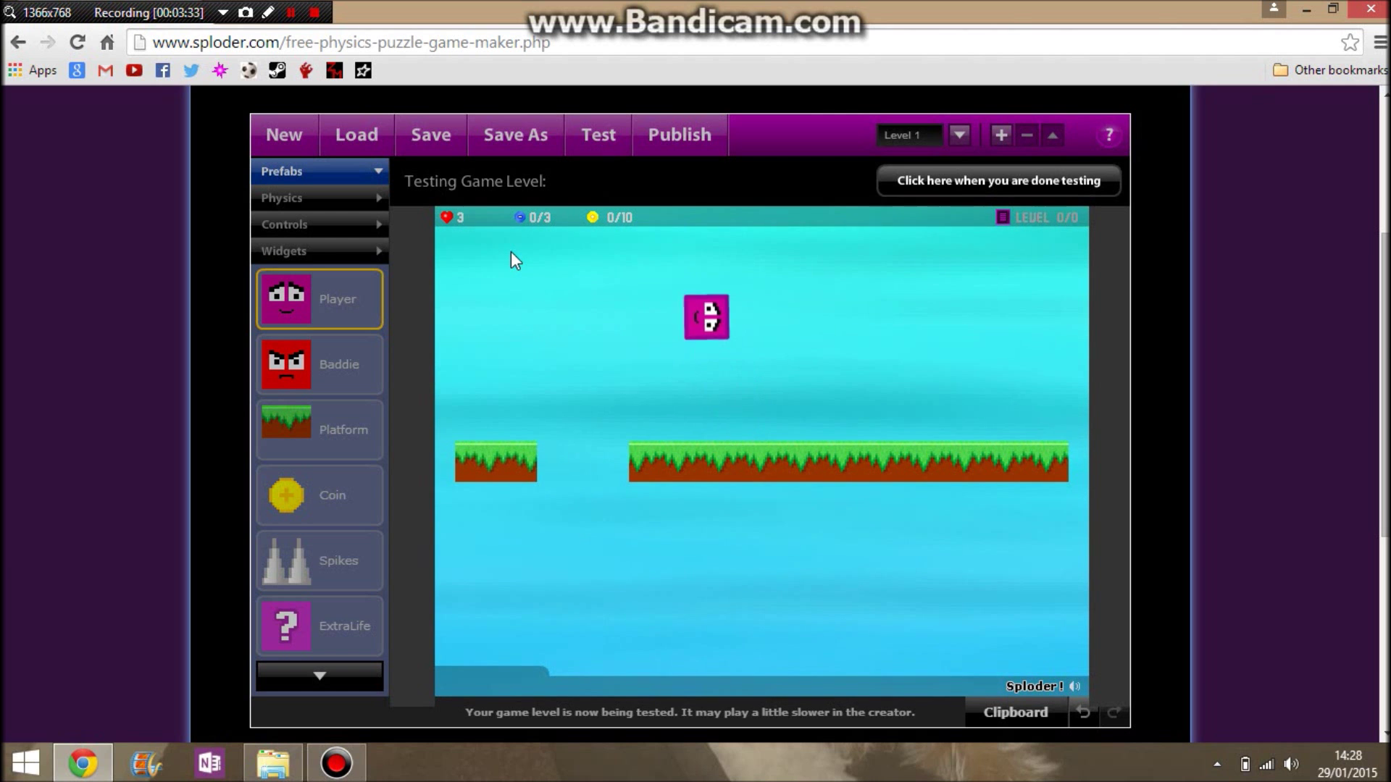
pyautogui.press('Up')
pyautogui.press('Right')
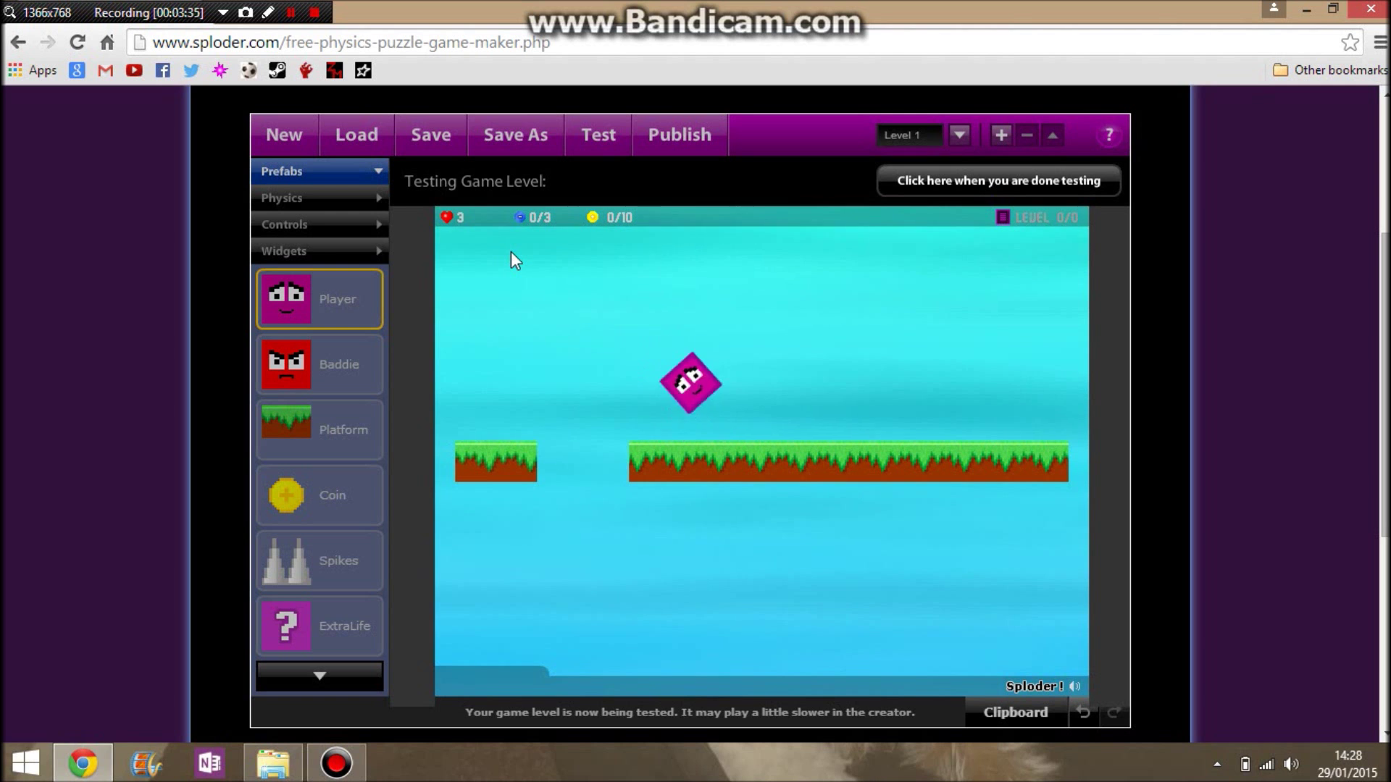
pyautogui.press('Up')
pyautogui.press('Left')
pyautogui.press('Up')
pyautogui.press('Right')
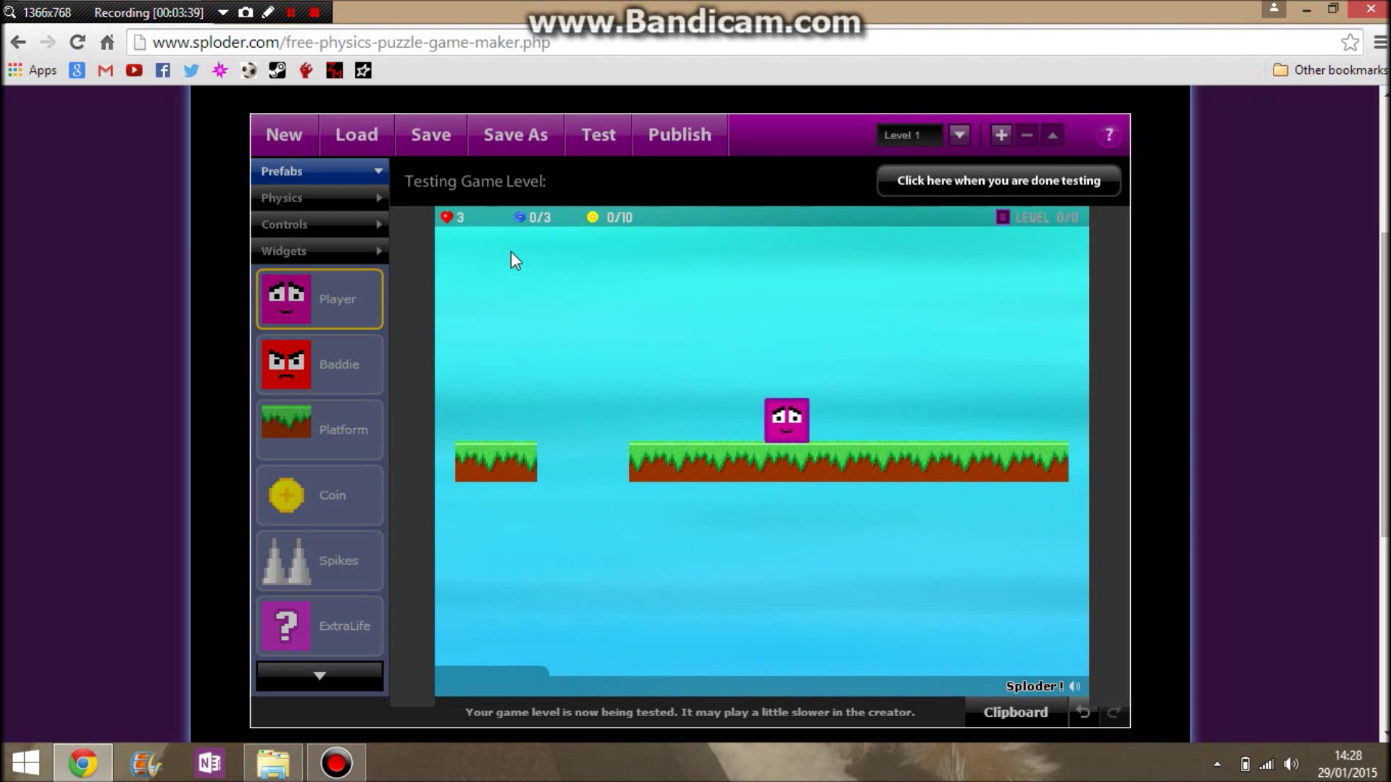
pyautogui.press('Up')
pyautogui.press('Left')
pyautogui.press('Right')
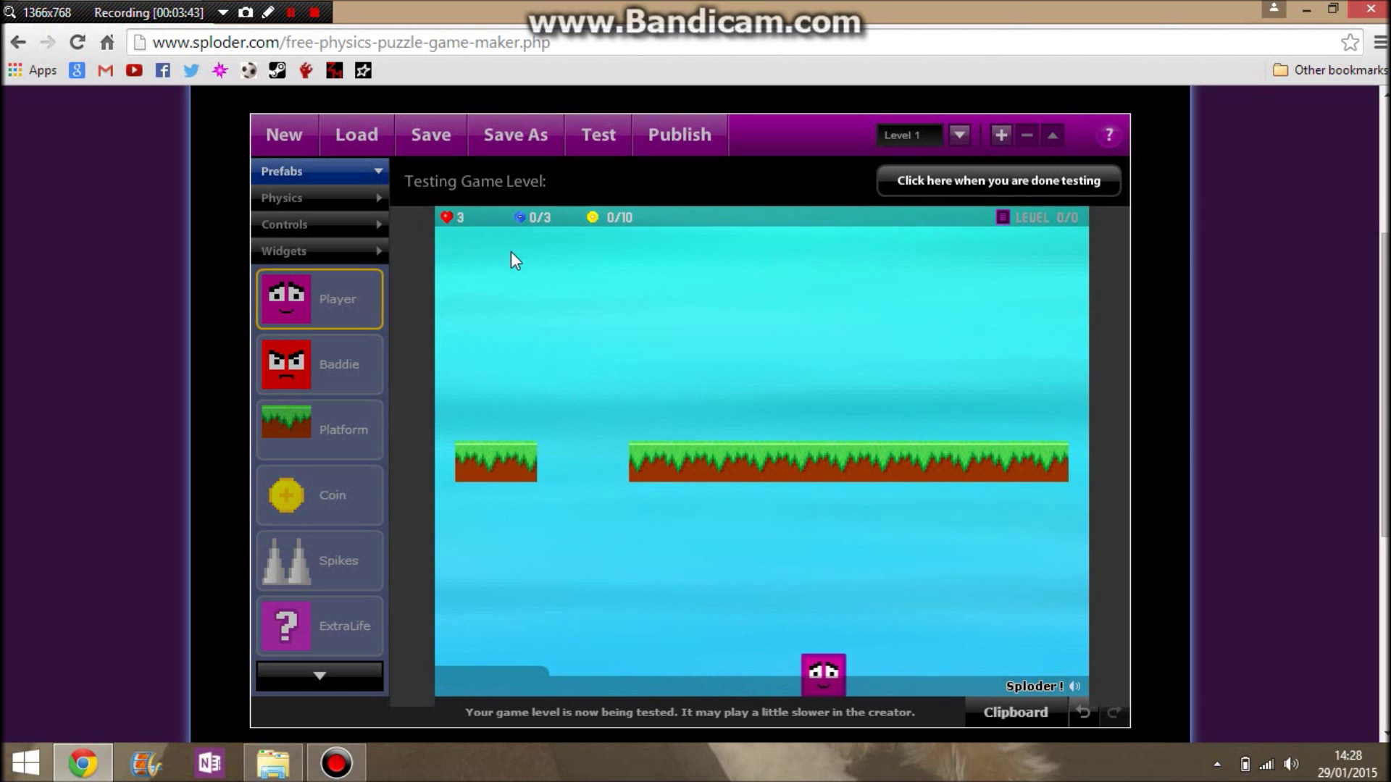
pyautogui.press('Up')
pyautogui.press('Left')
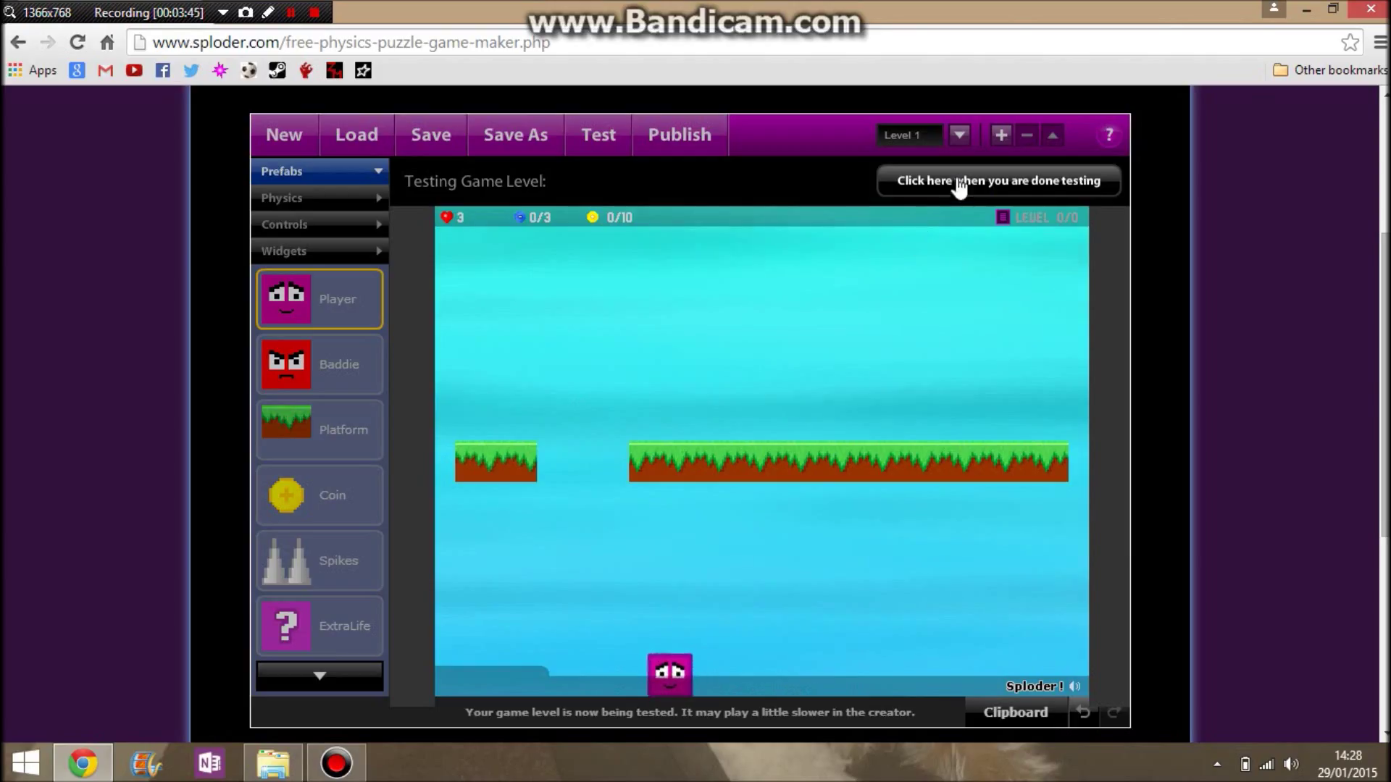
pyautogui.click(957, 182)
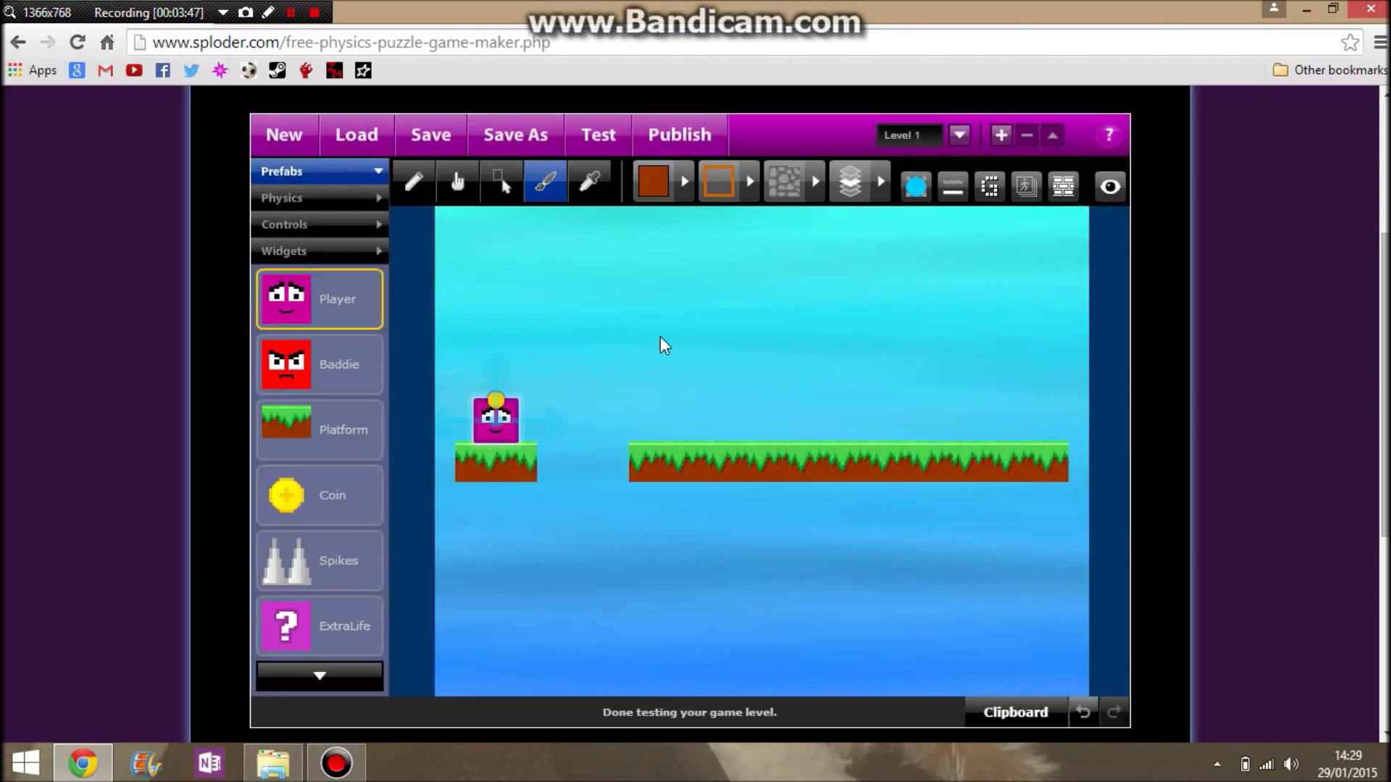
# Set the player's movement type to sliding, so that it moves but does not rotate
pyautogui.click(500, 190)
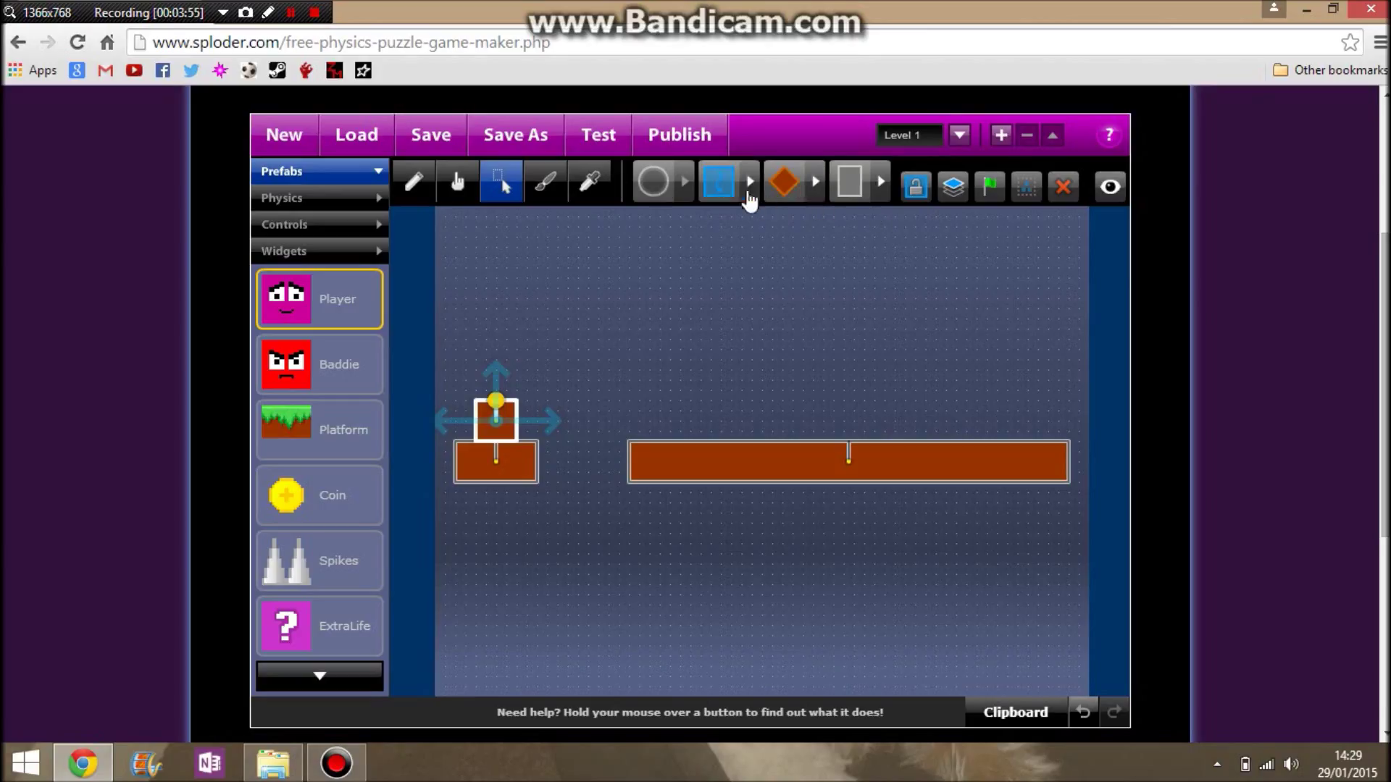
pyautogui.click(724, 190)
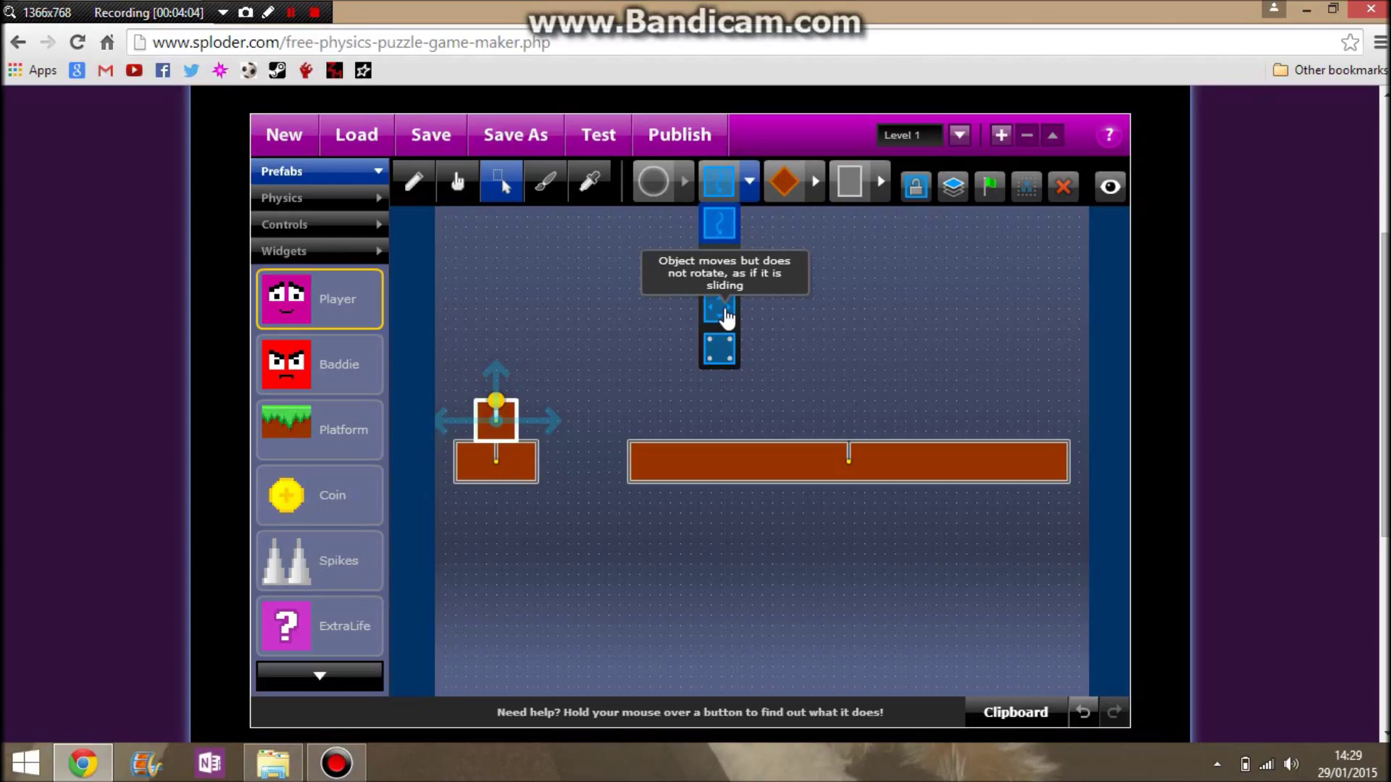
# Test the level by moving the player off the short platform into the gap and jumping from the floor
pyautogui.click(598, 136)
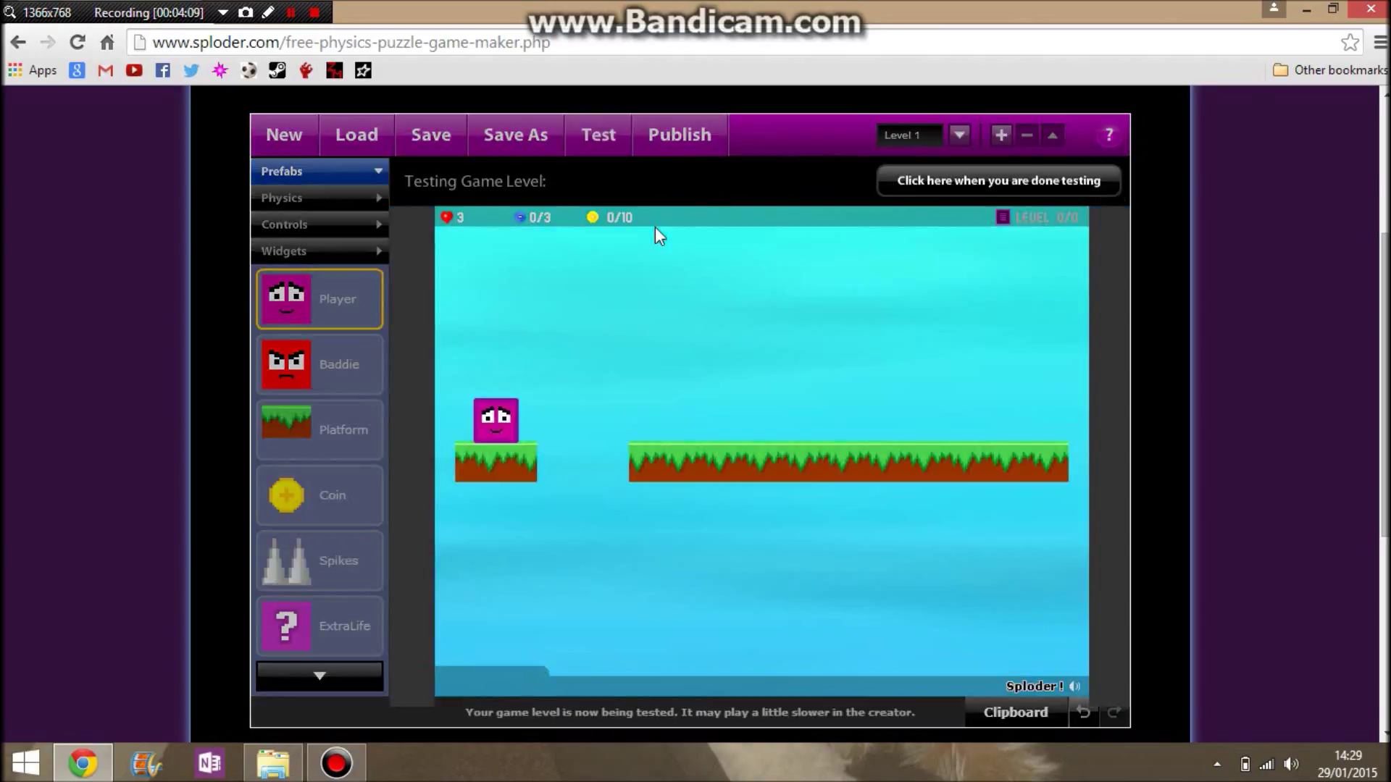
pyautogui.press('Right')
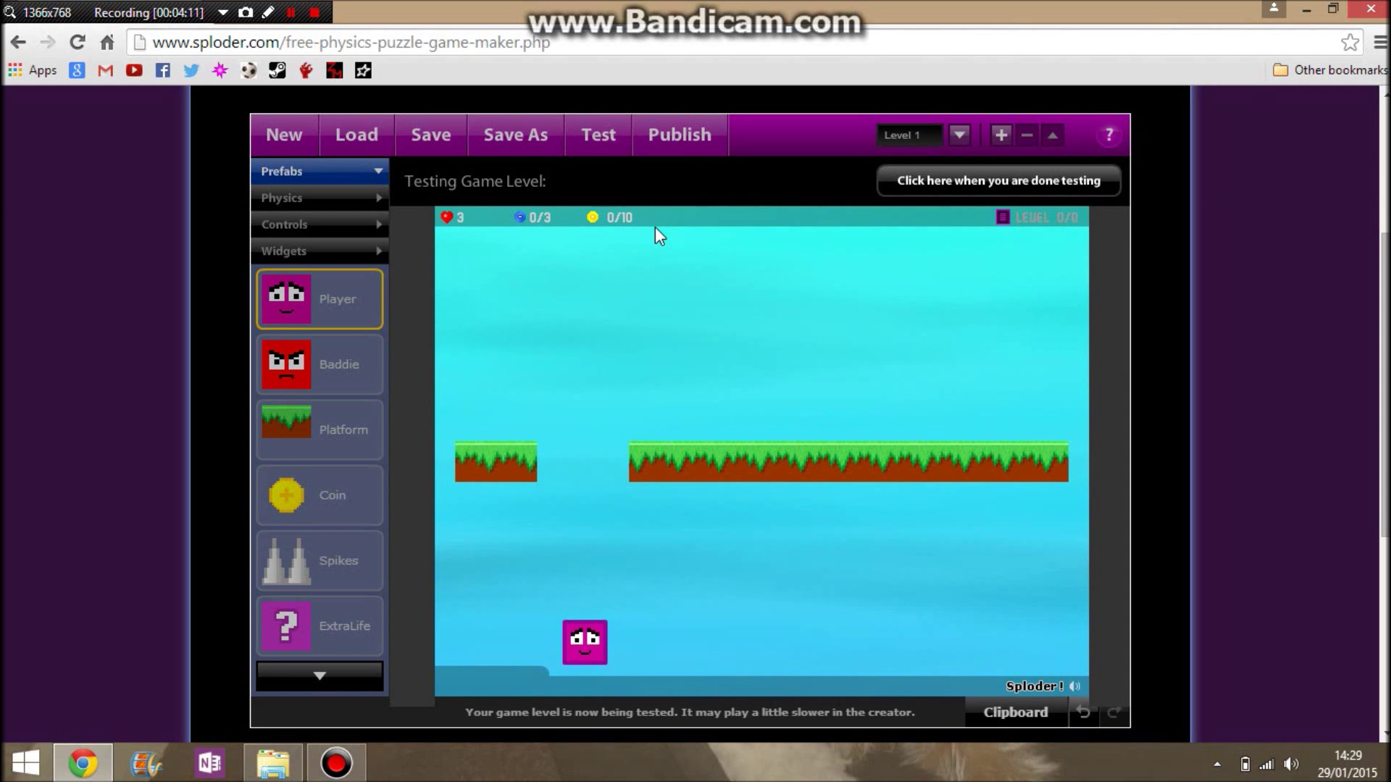
pyautogui.press('Up')
pyautogui.press('Left')
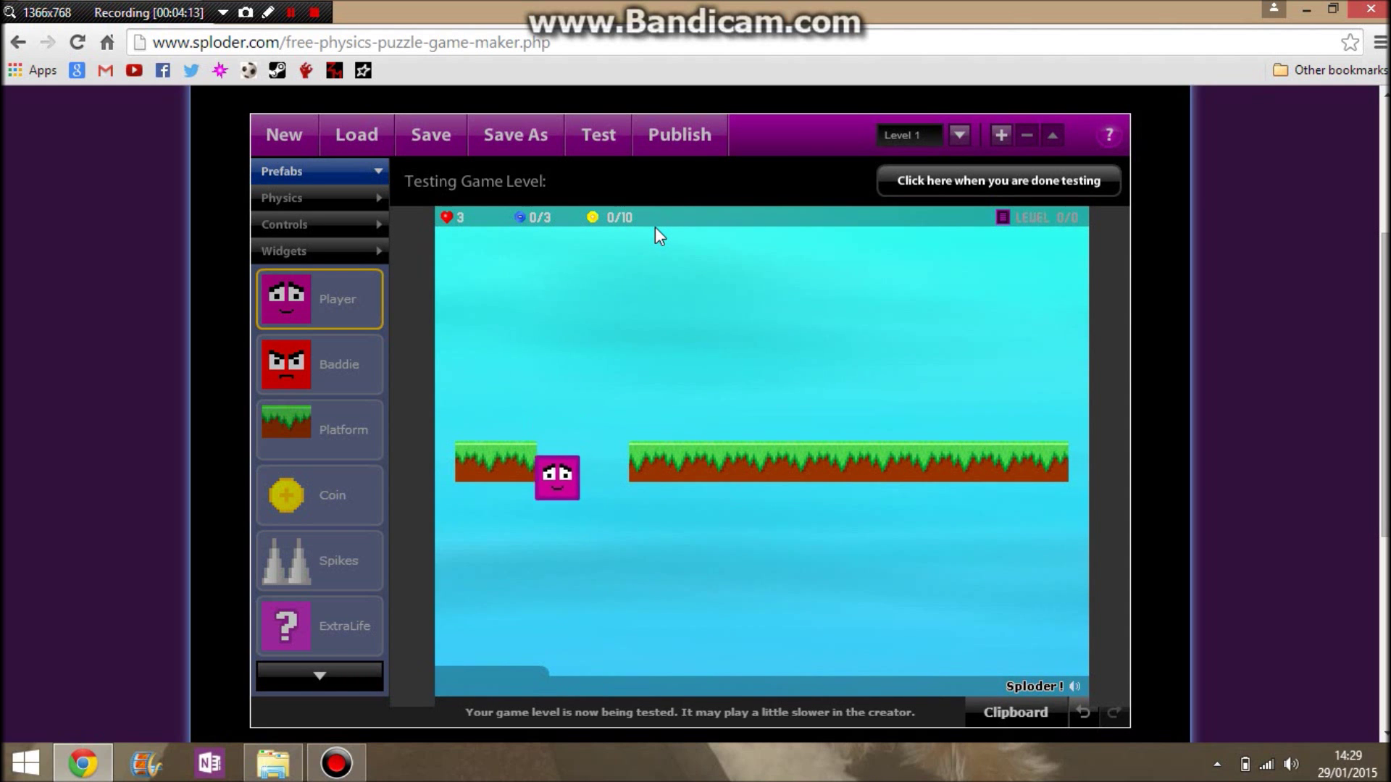
pyautogui.click(924, 181)
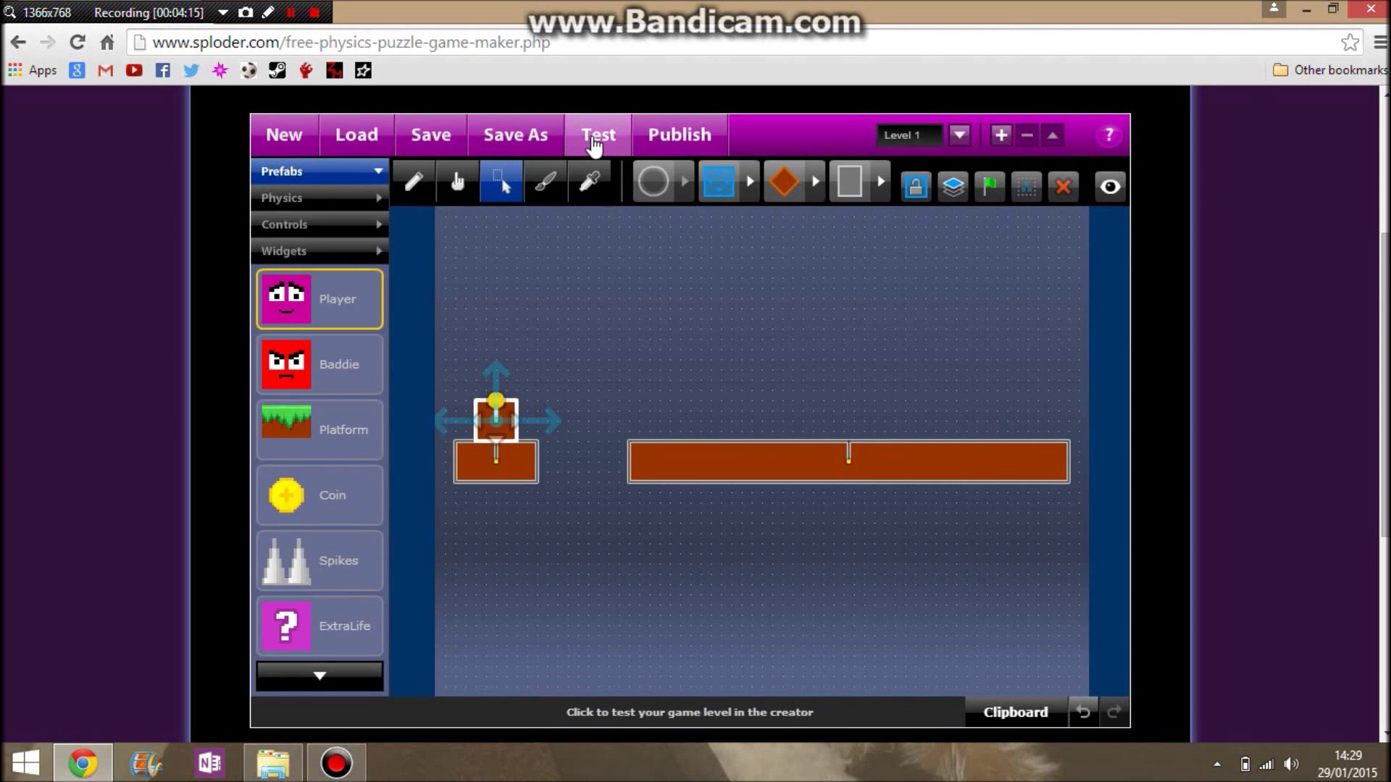
# Test the level again by jumping the player over to the wide platform and back to the short one
pyautogui.click(599, 137)
pyautogui.press('Up')
pyautogui.press('Right')
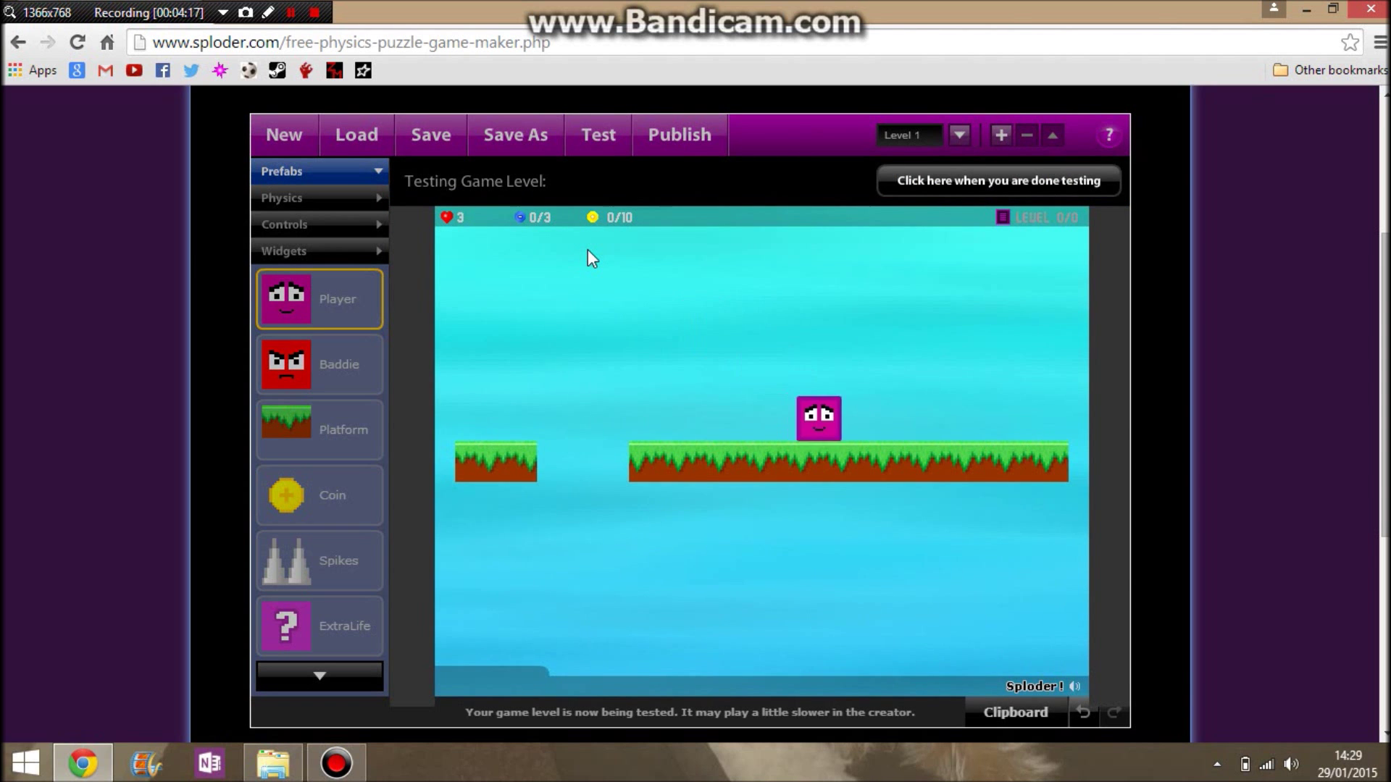
pyautogui.press('Up')
pyautogui.press('Left')
pyautogui.press('Up')
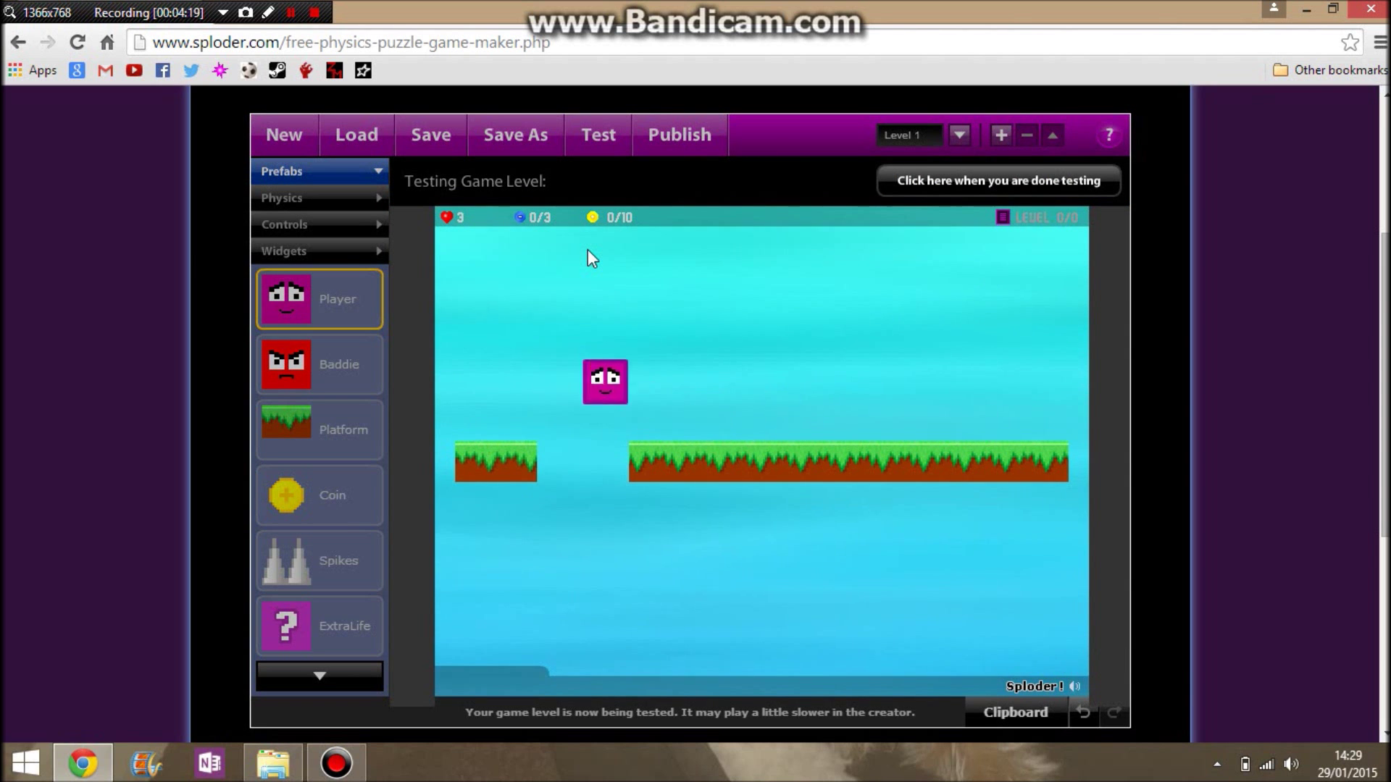
pyautogui.press('Right')
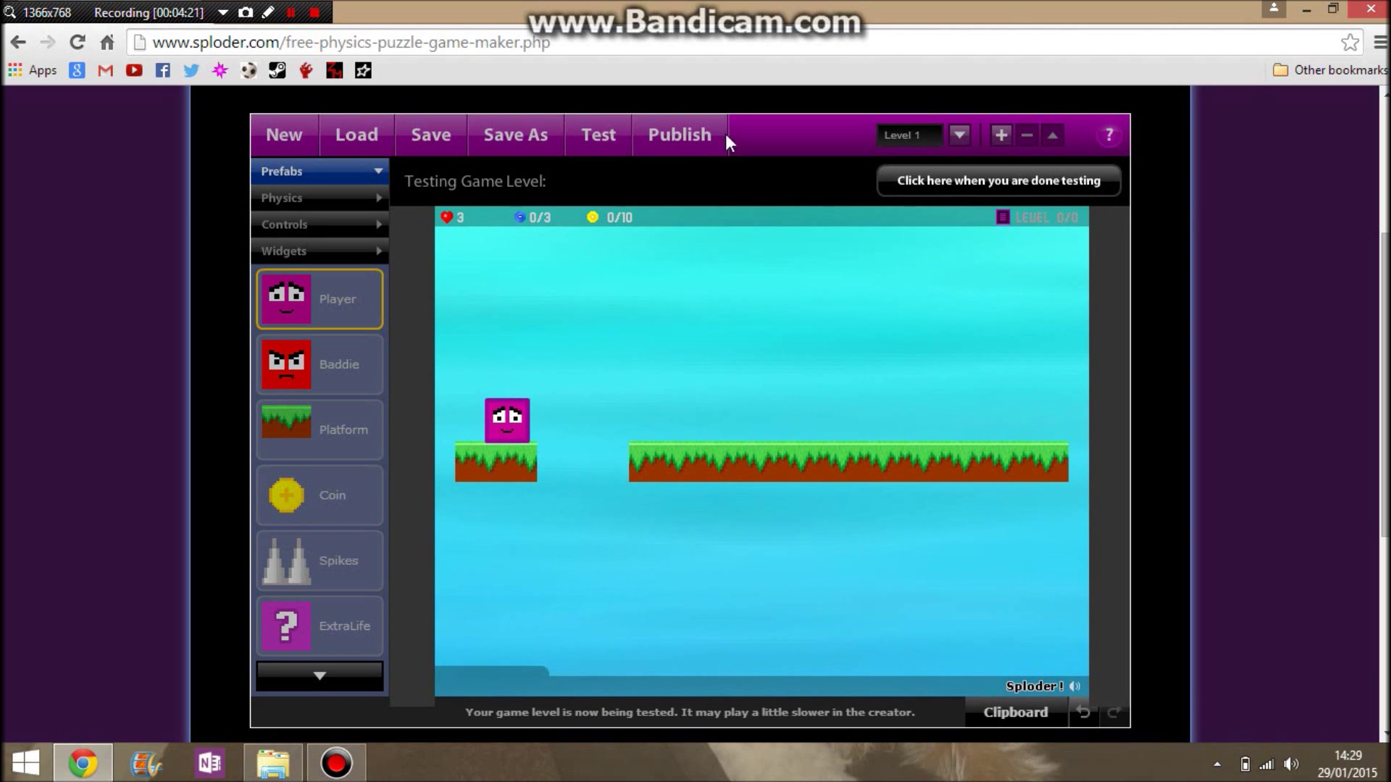
pyautogui.click(1025, 181)
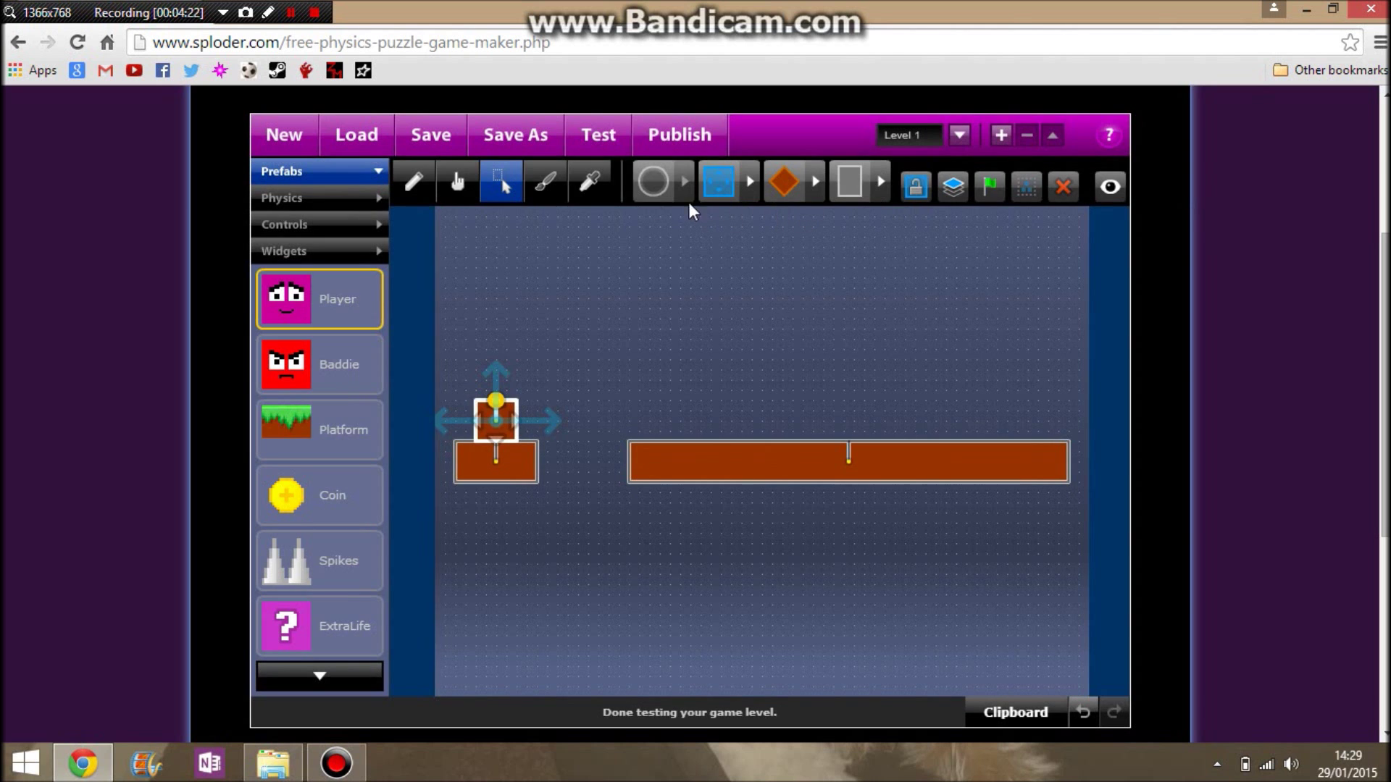
# Fill the player character with light blue in the painted view
pyautogui.click(544, 184)
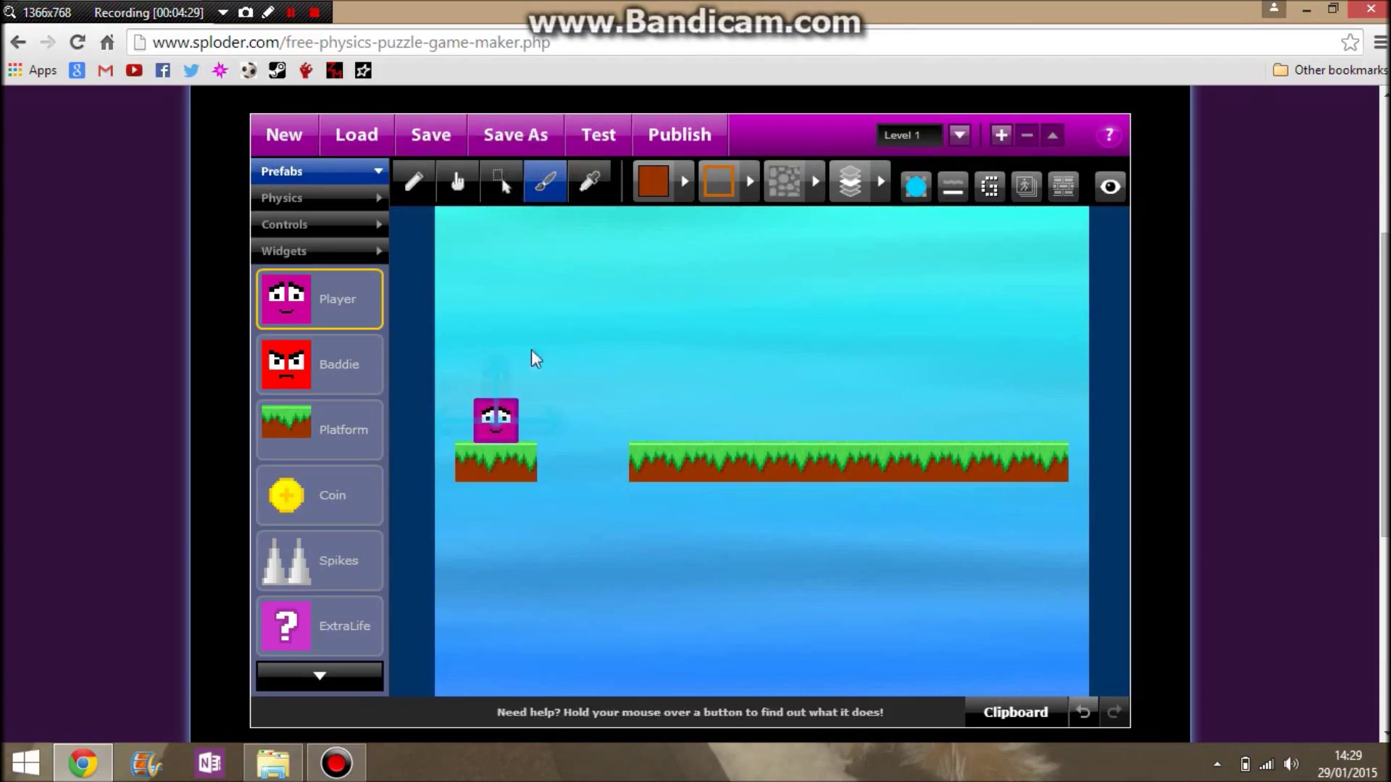
pyautogui.click(510, 419)
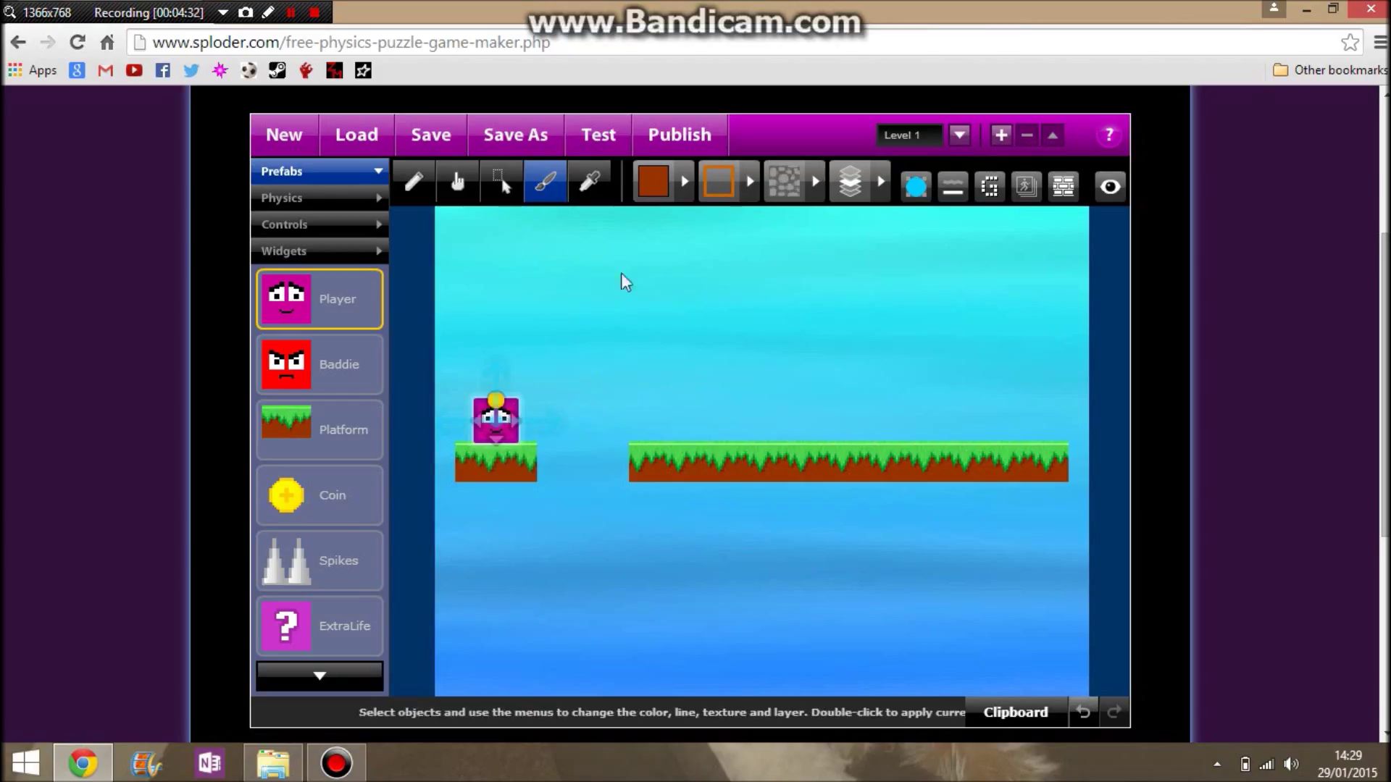
pyautogui.click(675, 194)
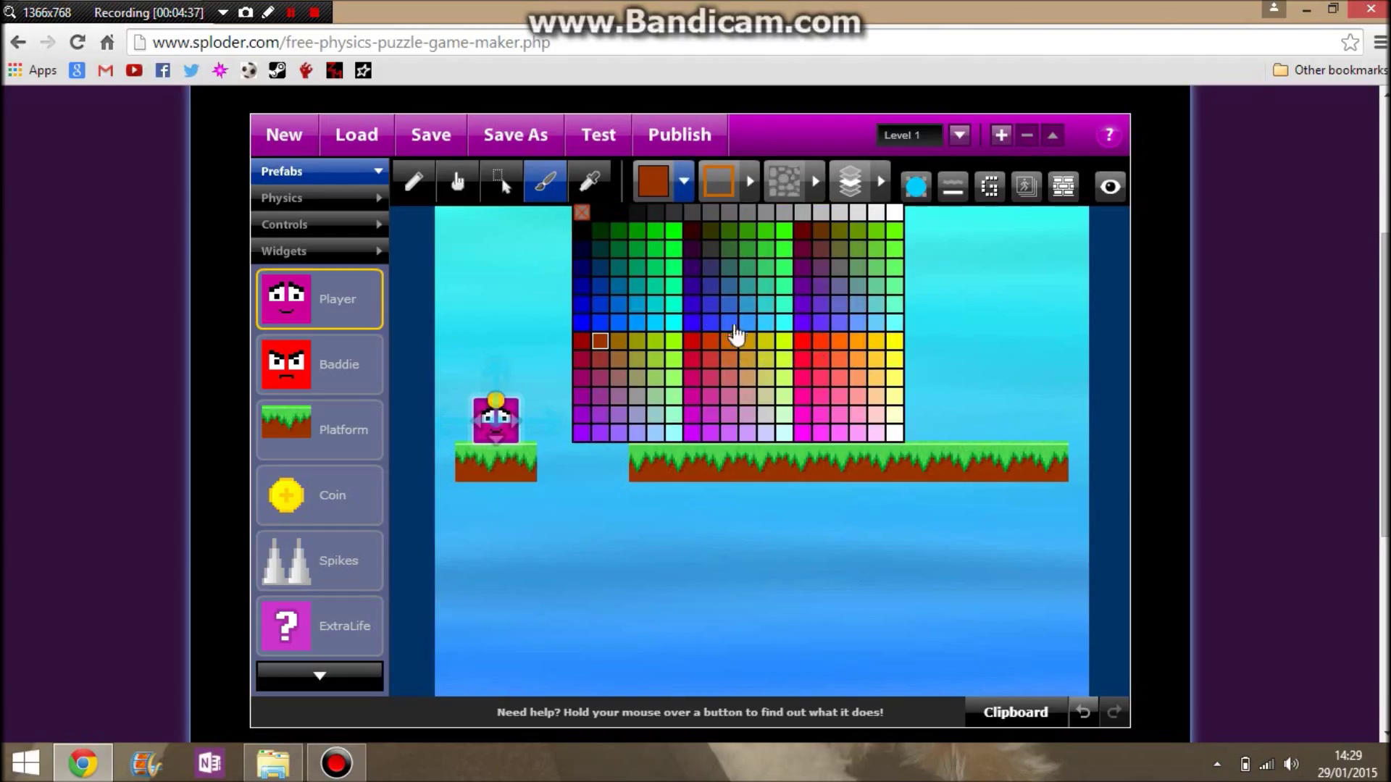
pyautogui.click(739, 312)
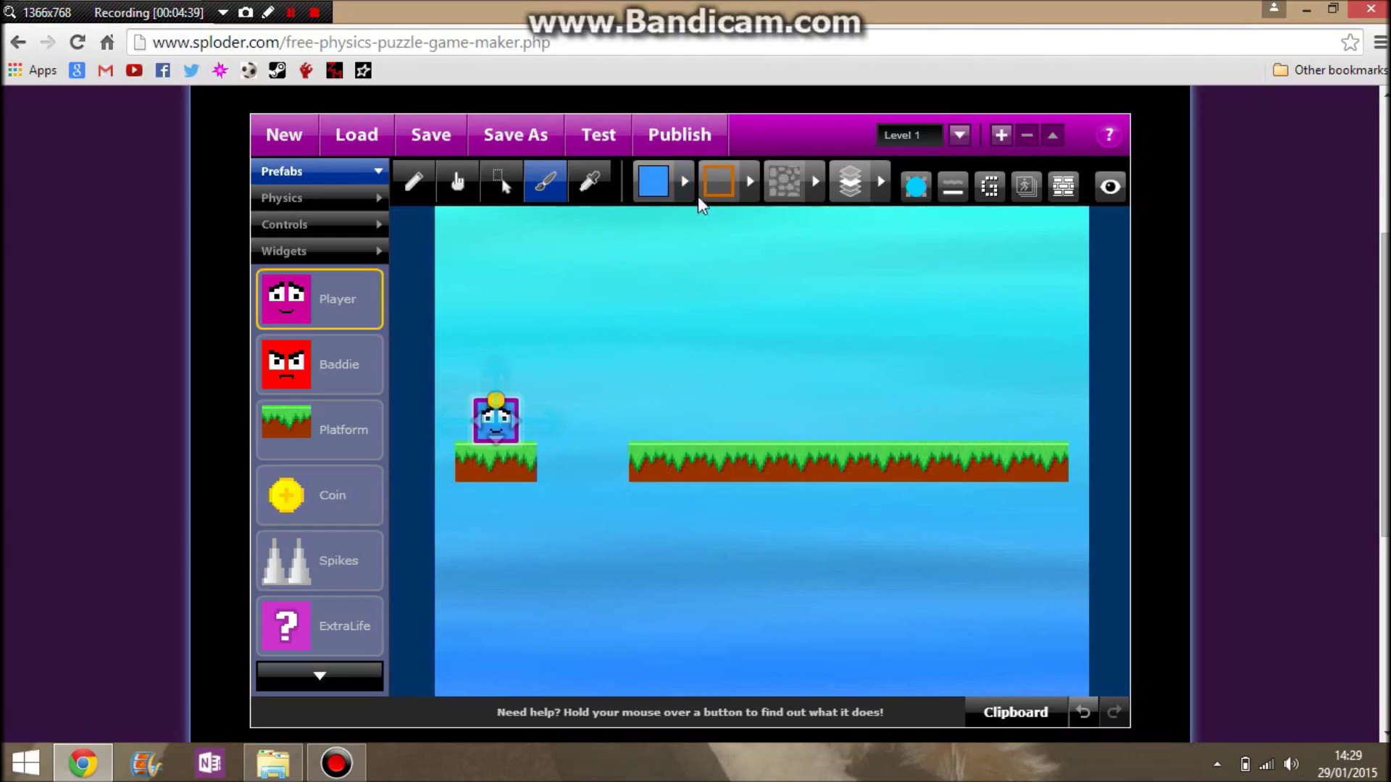
# Change the player character's outline colour to dark blue
pyautogui.click(717, 181)
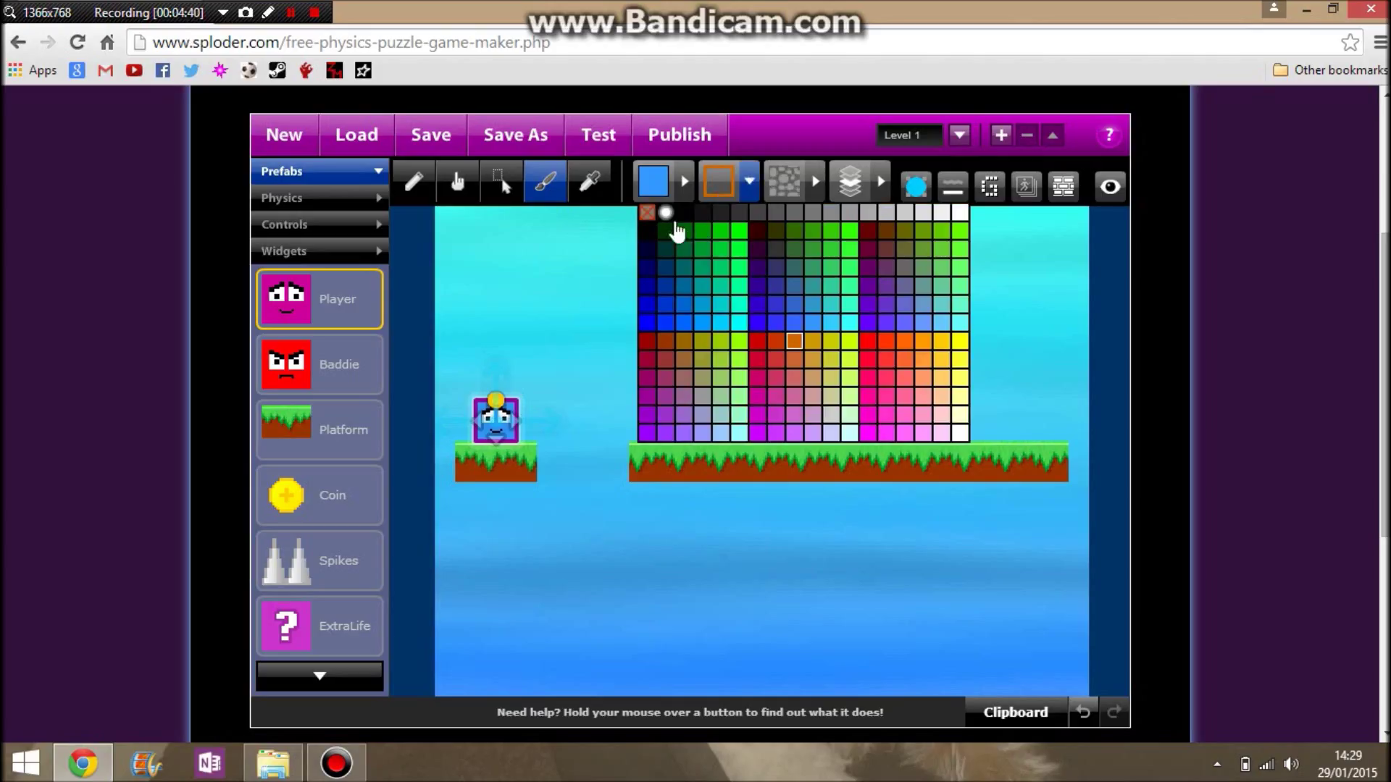
pyautogui.click(740, 313)
pyautogui.click(804, 239)
# Replace the player's face texture with the pair of round eyes and keep the player selected
pyautogui.click(507, 419)
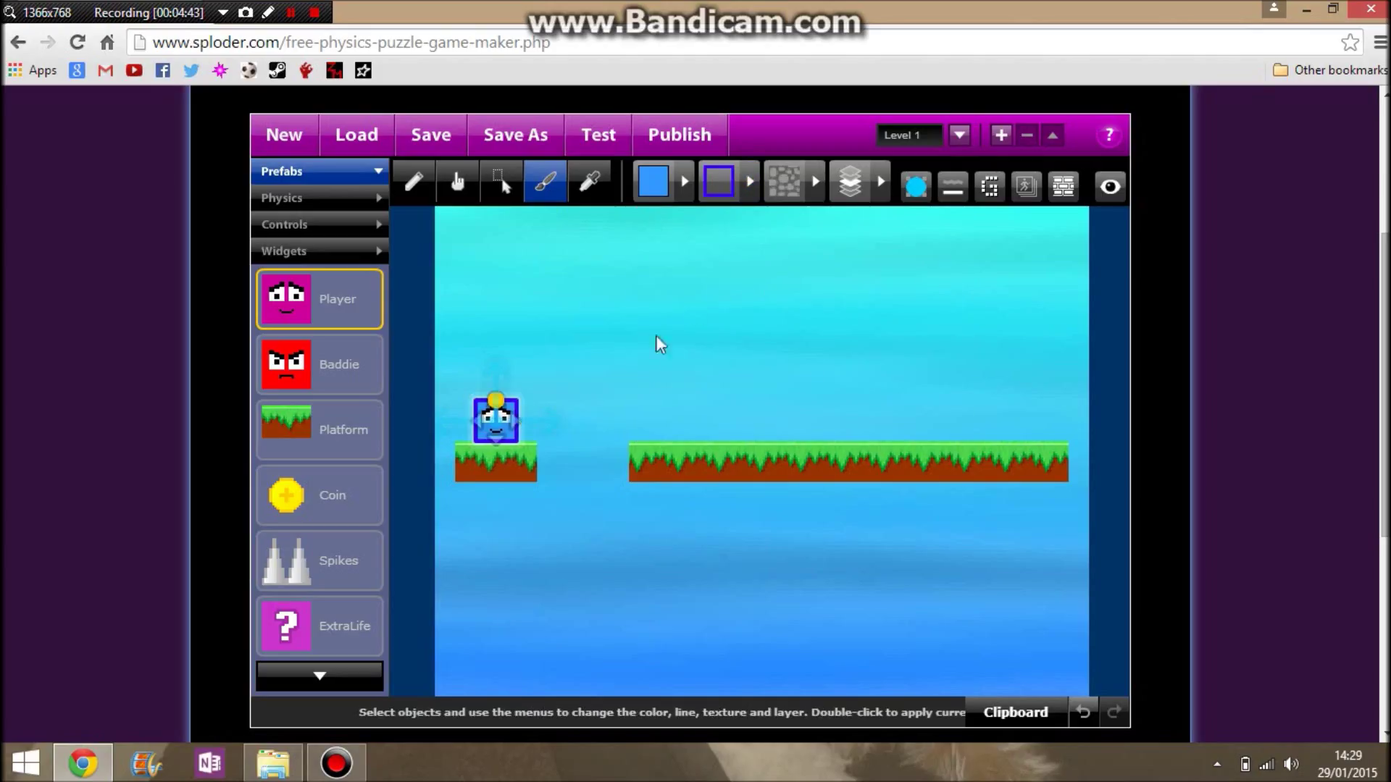
pyautogui.click(788, 186)
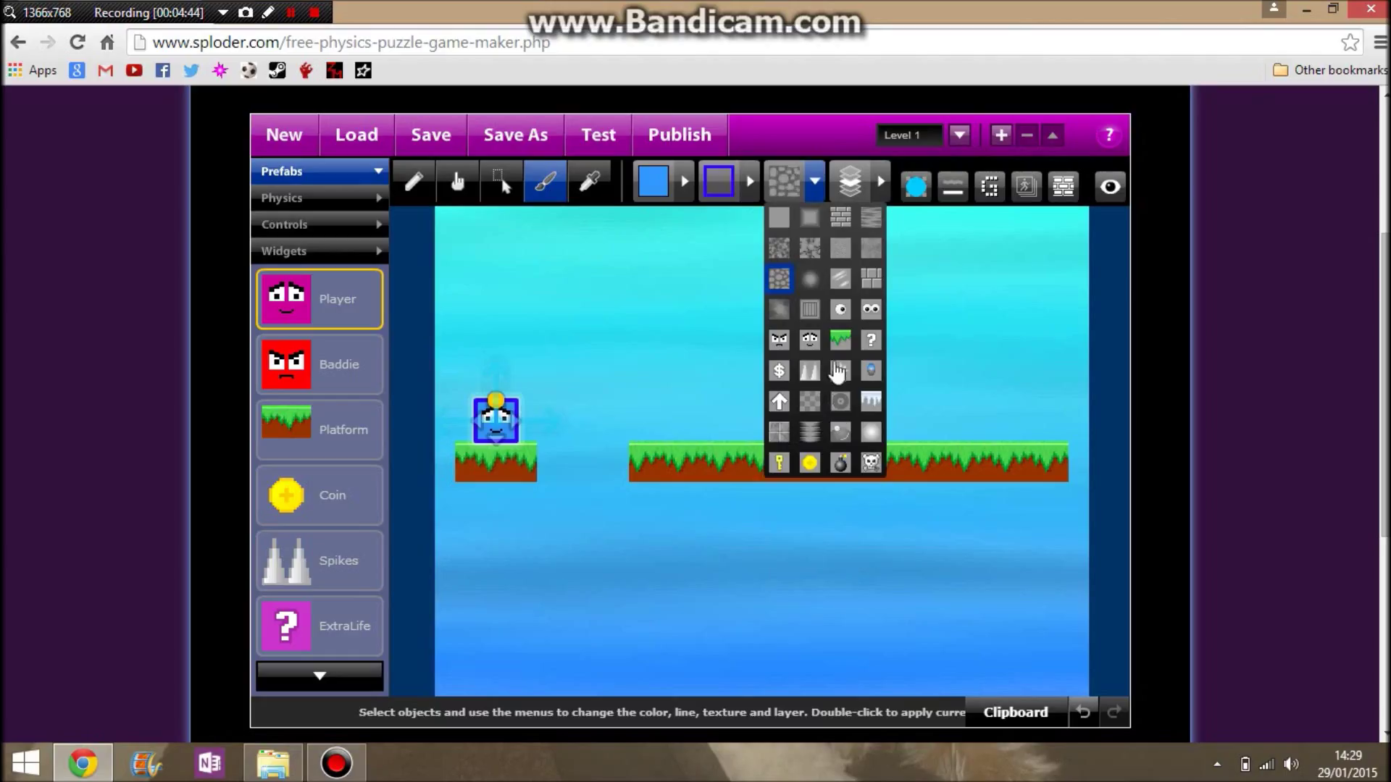
pyautogui.click(870, 310)
pyautogui.click(772, 351)
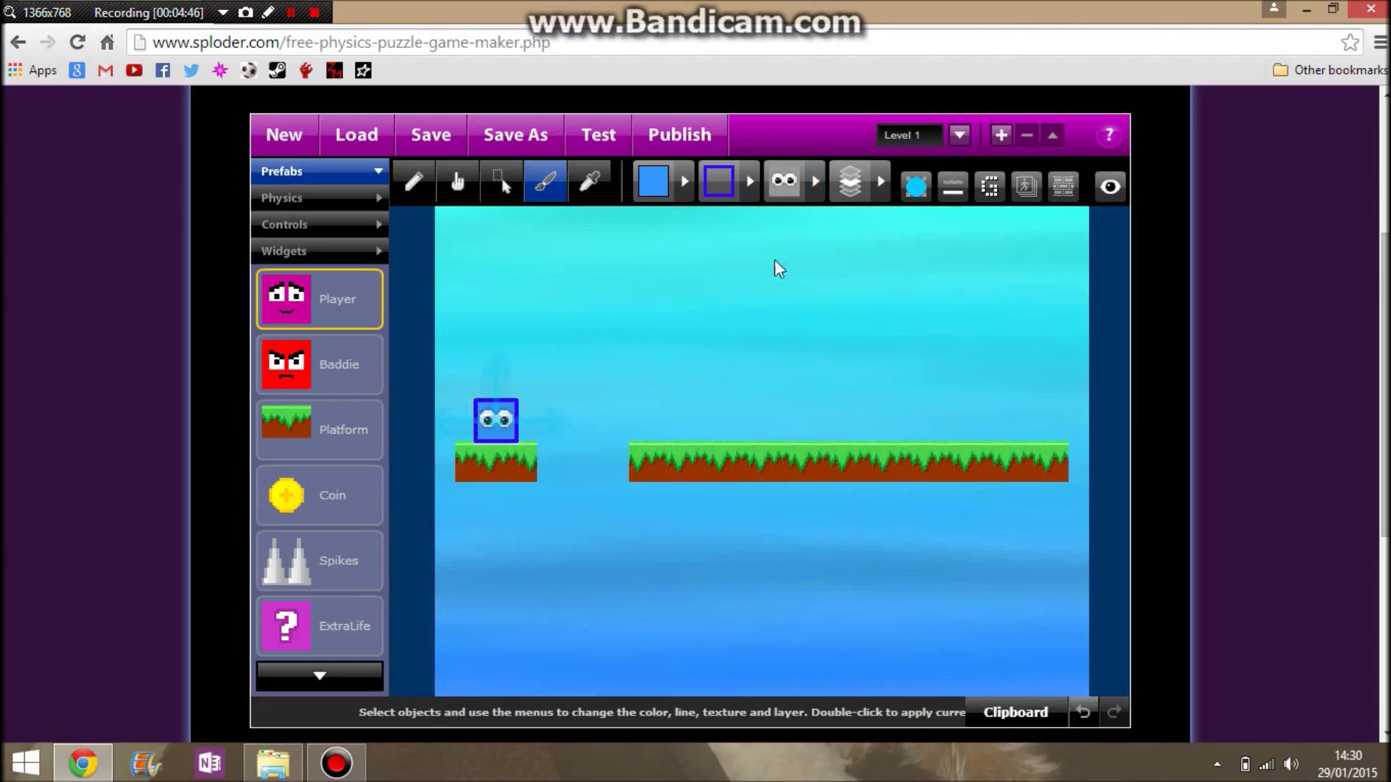
pyautogui.click(500, 434)
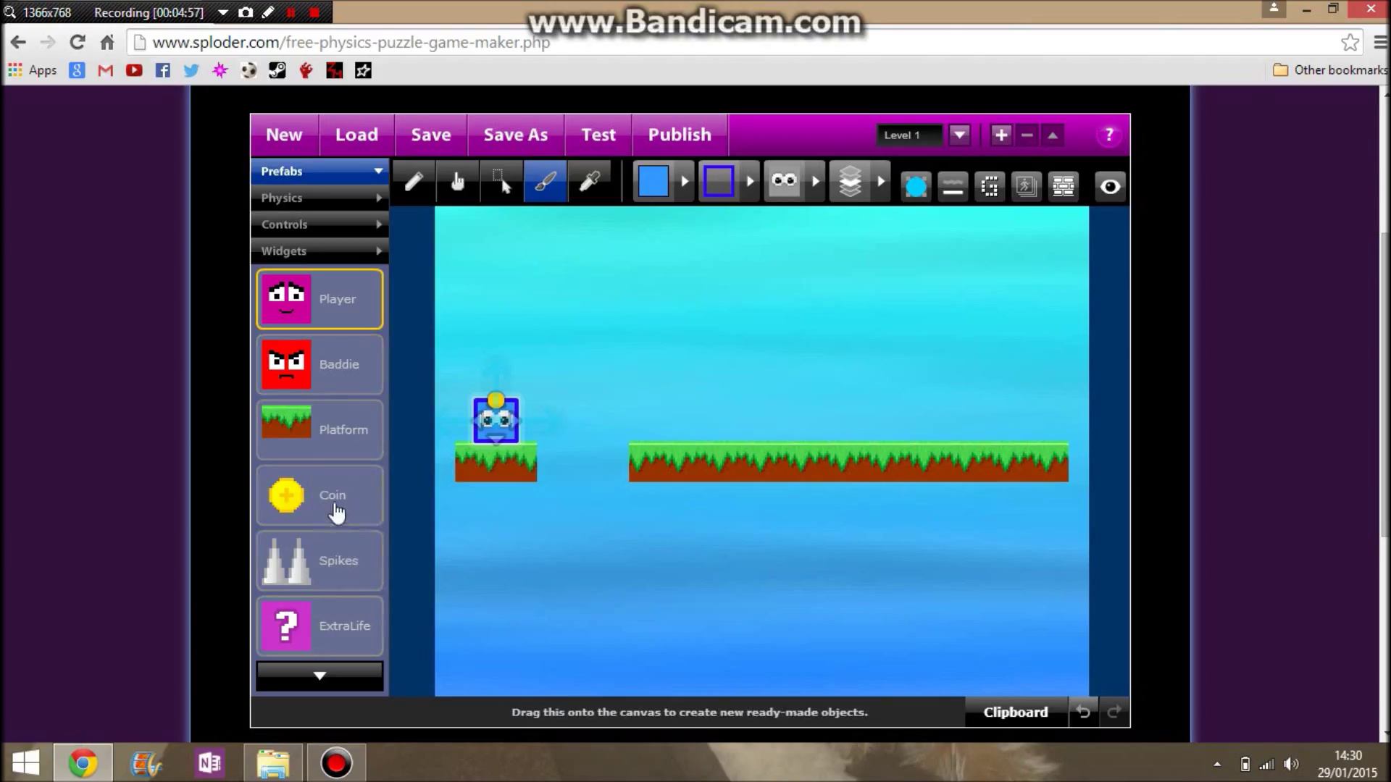
# Place a Coin prefab on top of the wide platform at its far right end
pyautogui.moveTo(319, 494); pyautogui.dragTo(1057, 431)
pyautogui.click(882, 427)
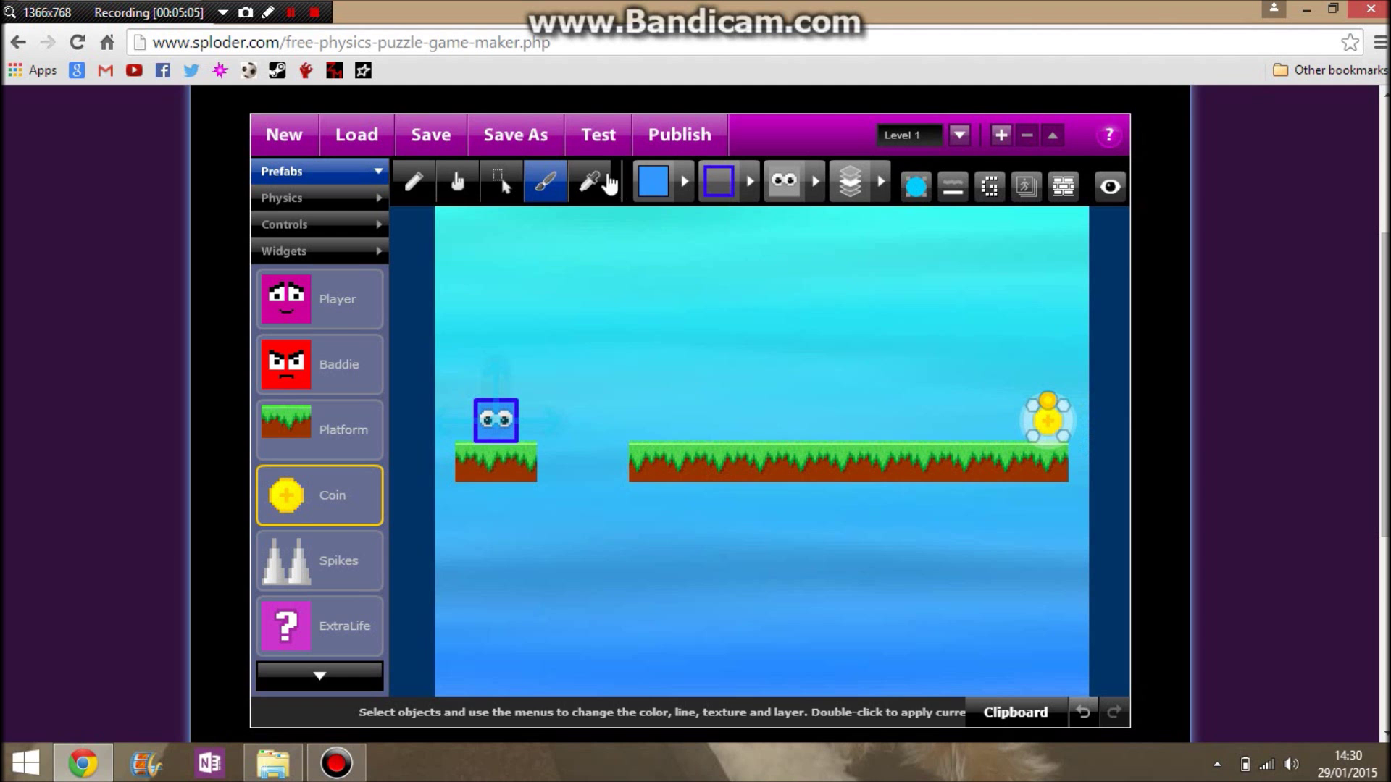
# Test the level by jumping the player over the gap and running it into the coin, and end the test
pyautogui.click(595, 139)
pyautogui.press('Up')
pyautogui.press('Right')
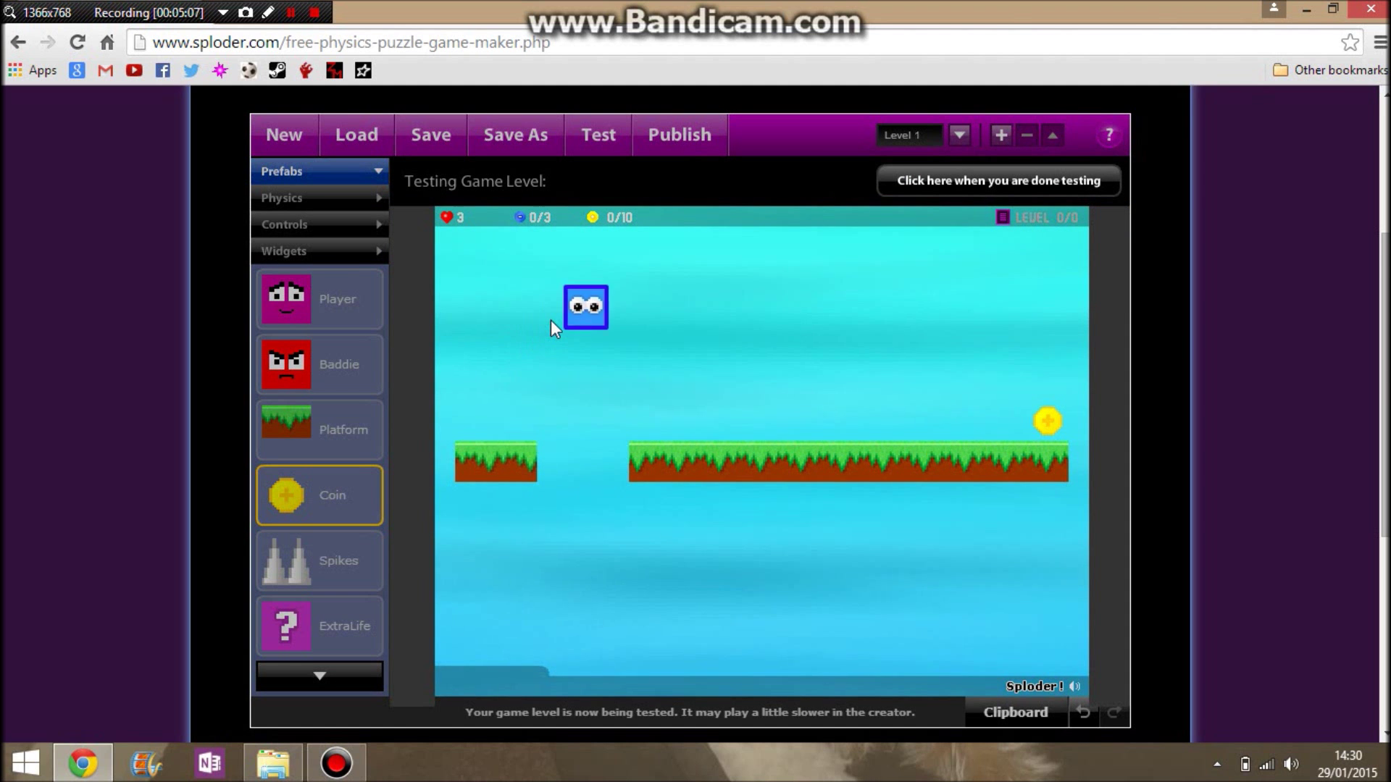
pyautogui.press('Right')
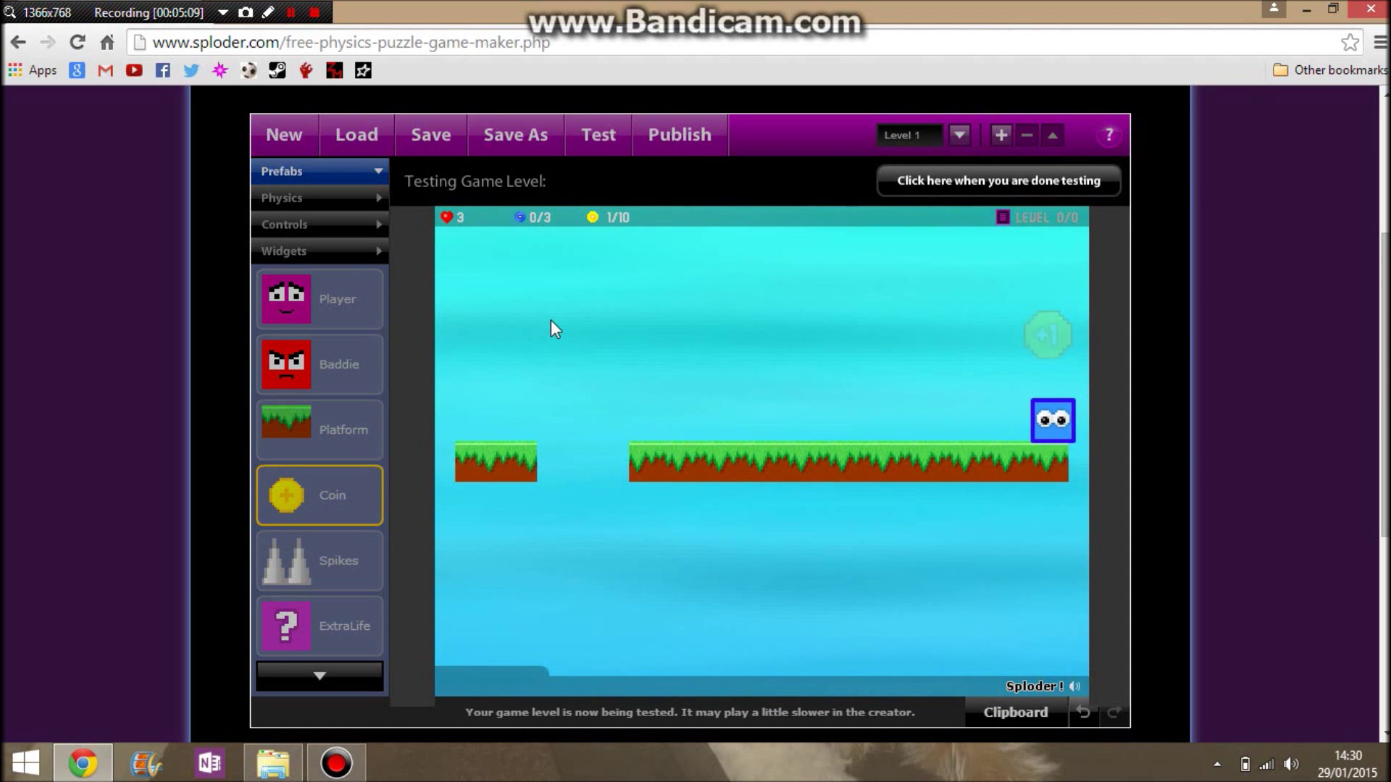
pyautogui.click(892, 192)
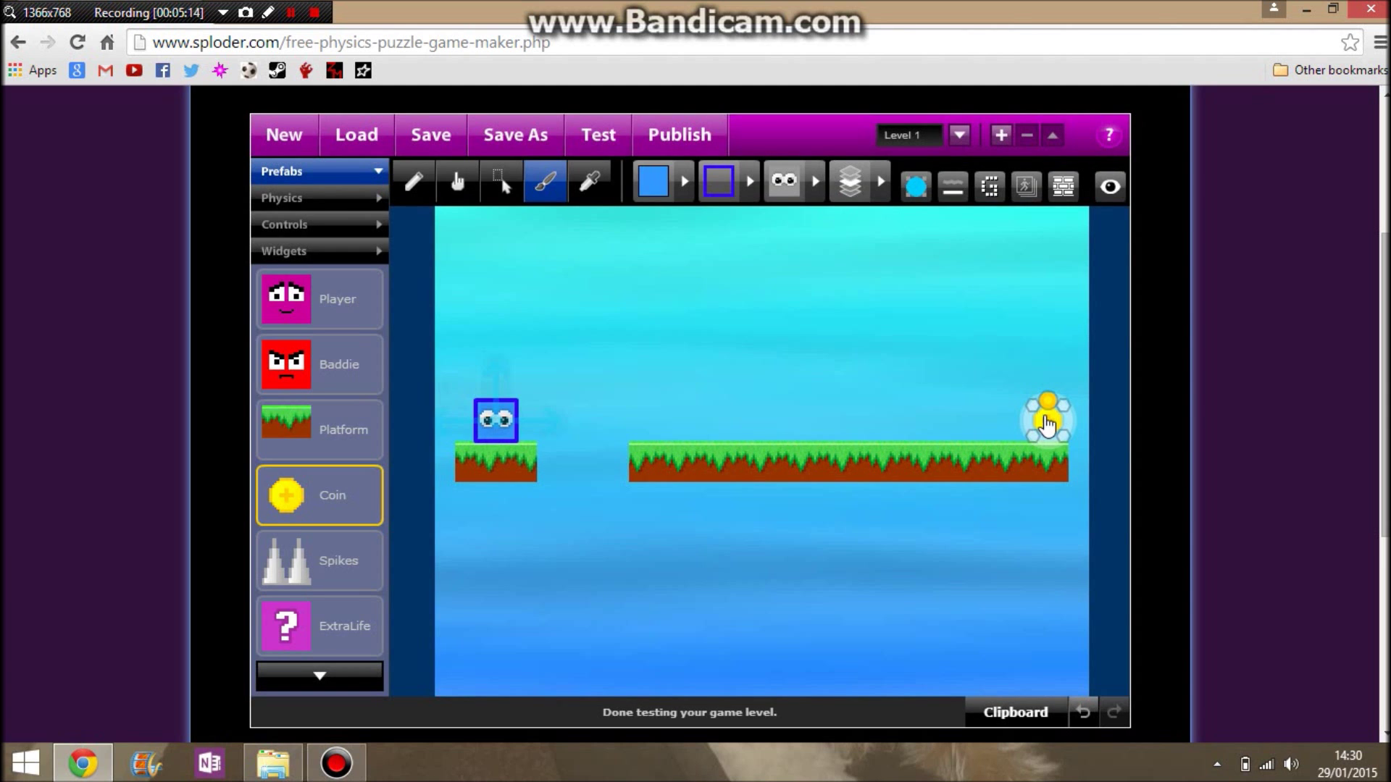
# Add two more coins in a row beside the existing coin at the wide platform's far end
pyautogui.moveTo(1048, 420); pyautogui.dragTo(1047, 422)
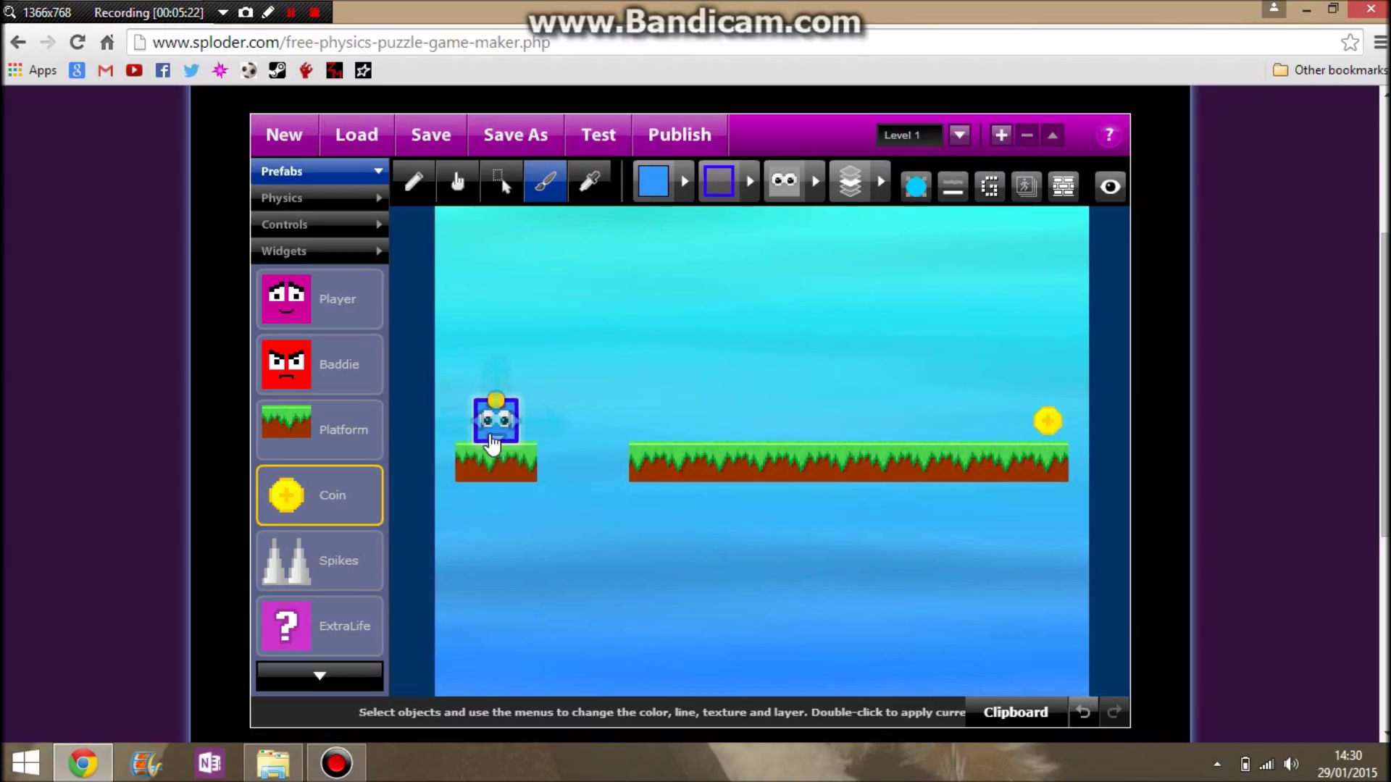
pyautogui.click(1048, 433)
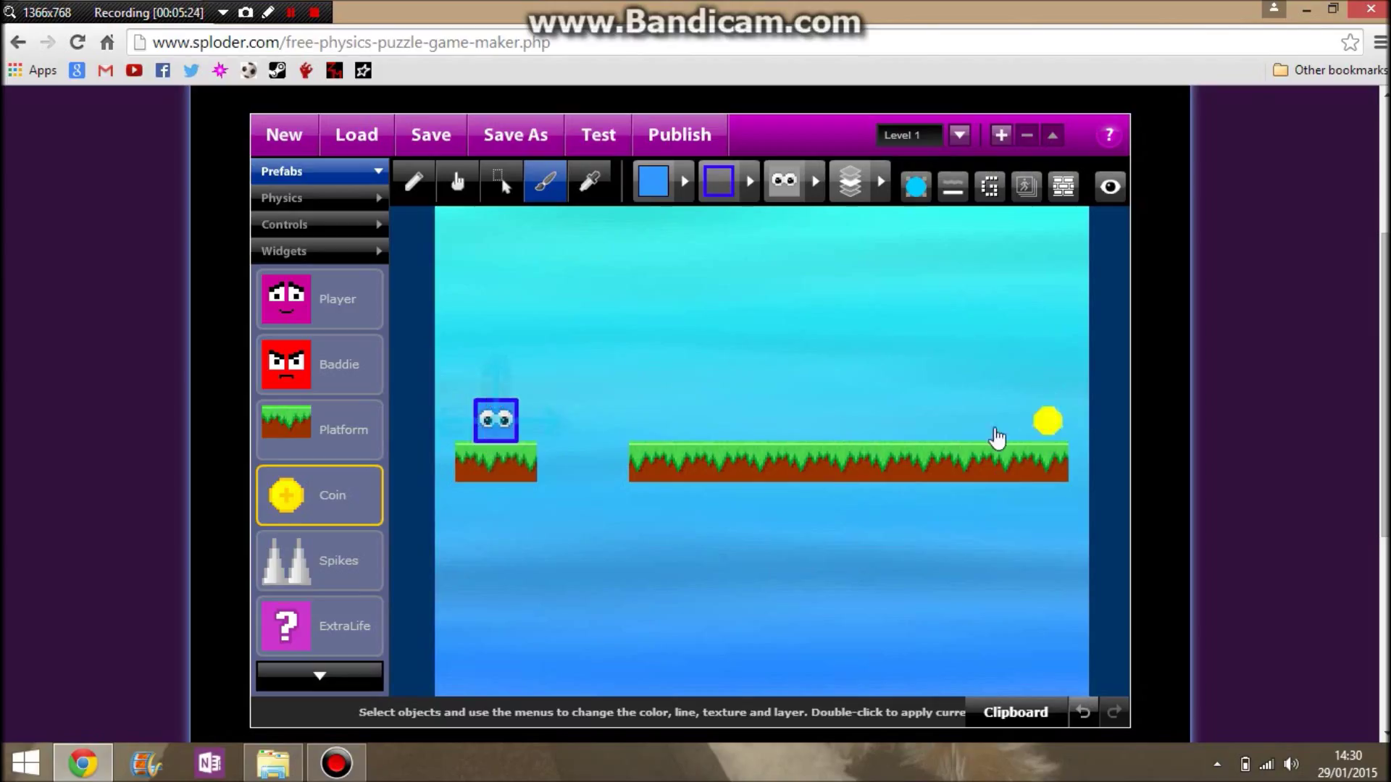
pyautogui.moveTo(996, 434)
pyautogui.mouseDown()
pyautogui.moveTo(1019, 435)
pyautogui.moveTo(978, 435)
pyautogui.moveTo(990, 441)
pyautogui.moveTo(985, 423)
pyautogui.mouseUp()
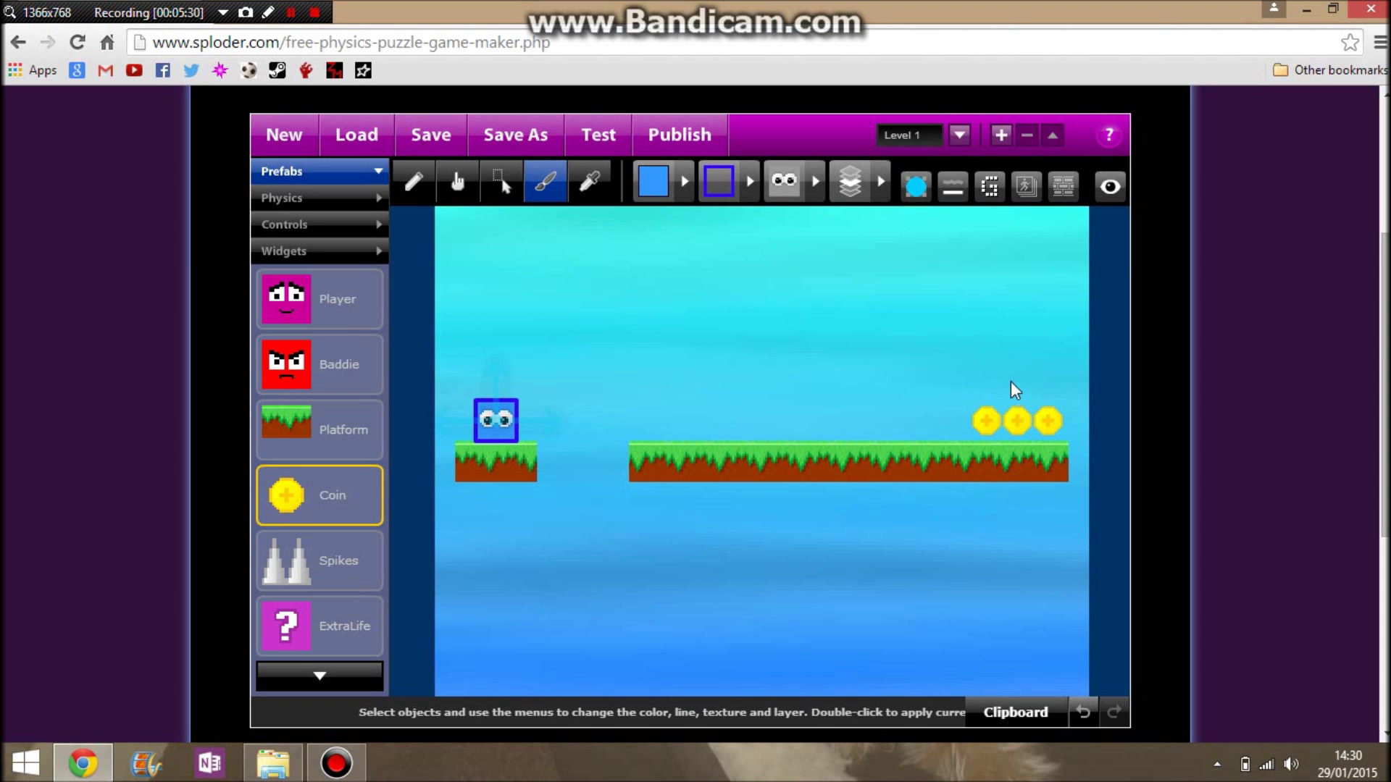
# Test the level by jumping the player over the gap and collecting all three coins, and end the test
pyautogui.click(589, 139)
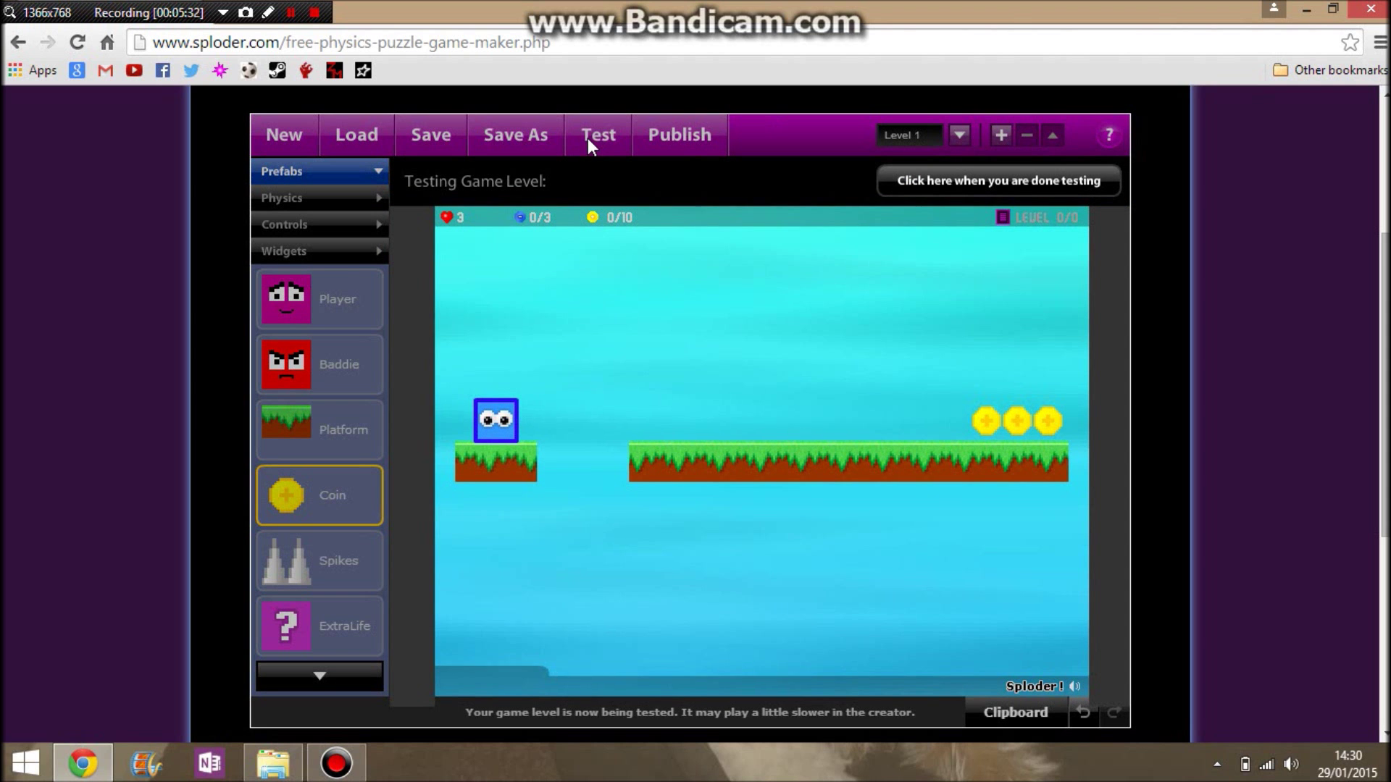
pyautogui.press('Right')
pyautogui.press('Up')
pyautogui.press('Right')
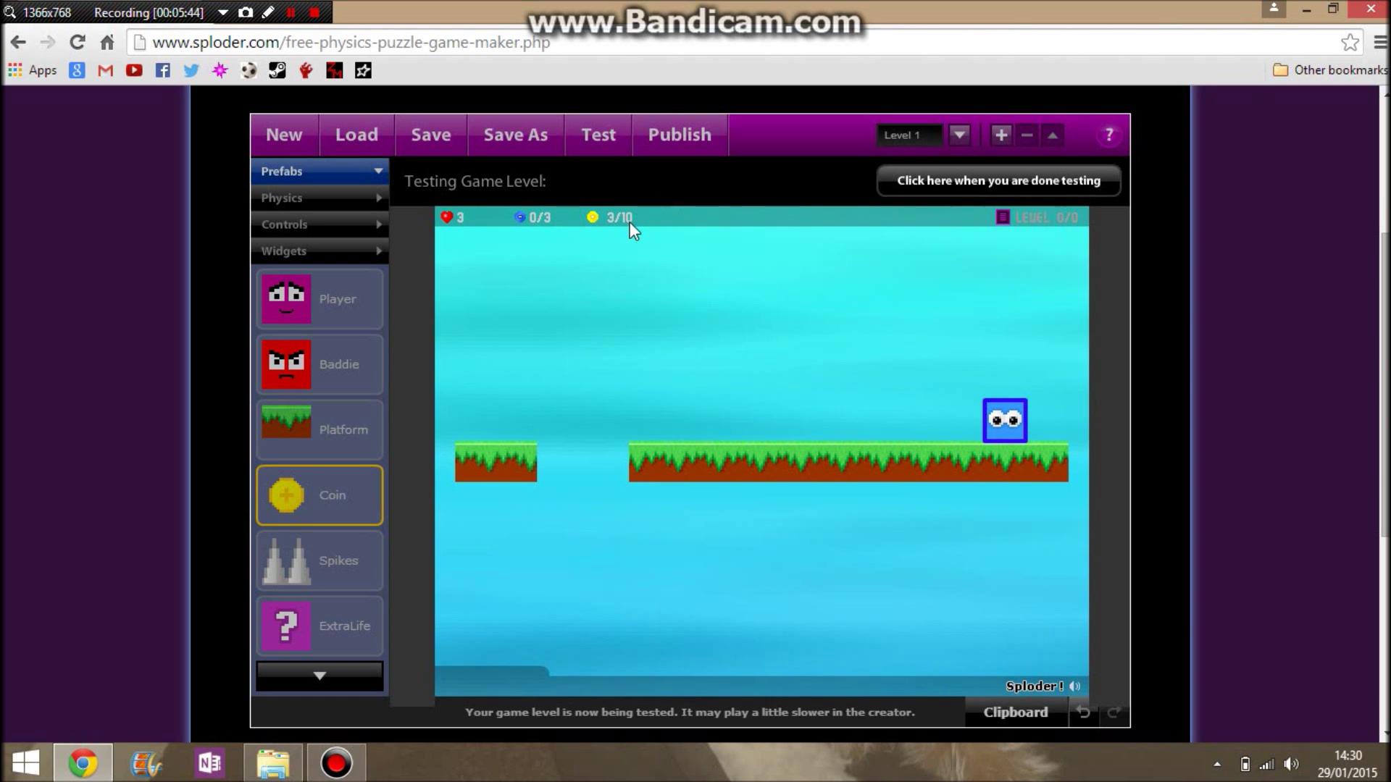
pyautogui.click(1003, 187)
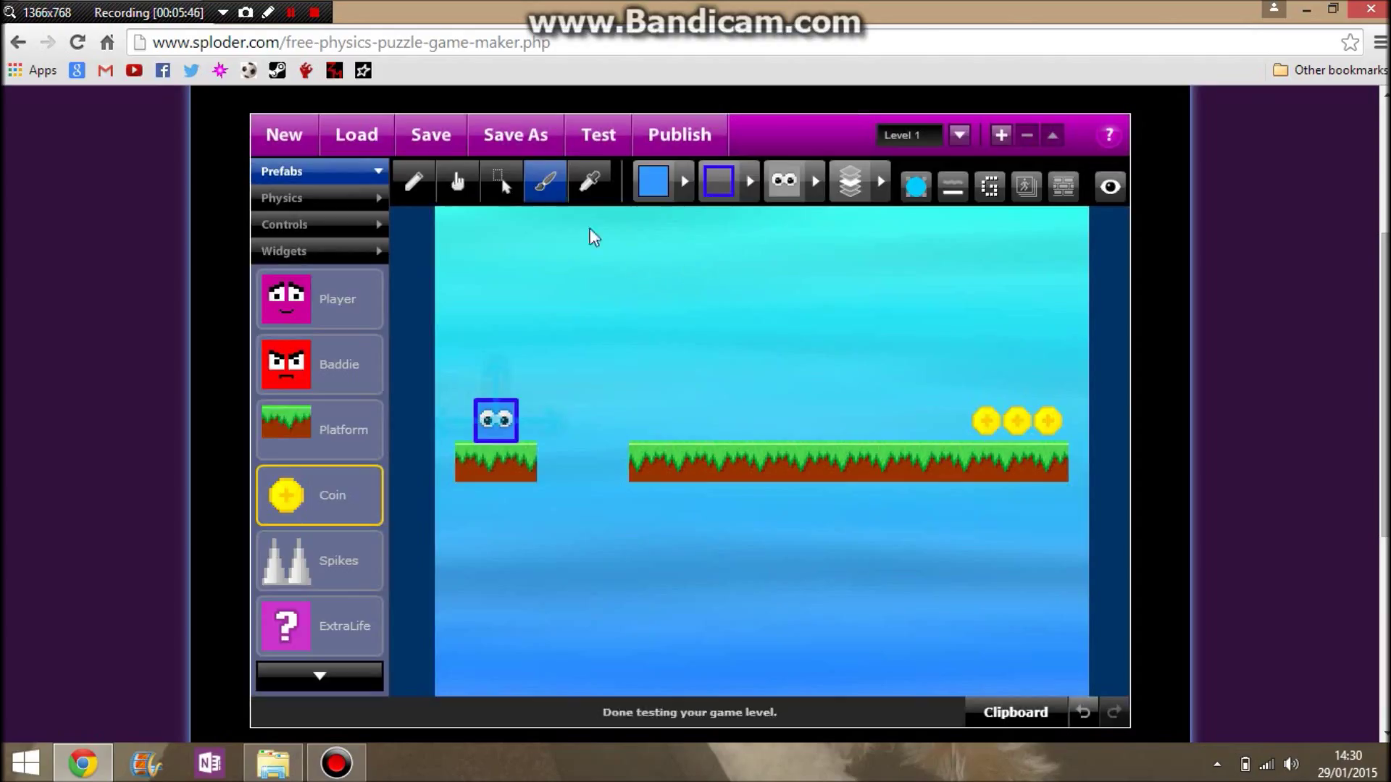
# Set the level goals' top score to win the level to 3 and apply the change
pyautogui.click(501, 185)
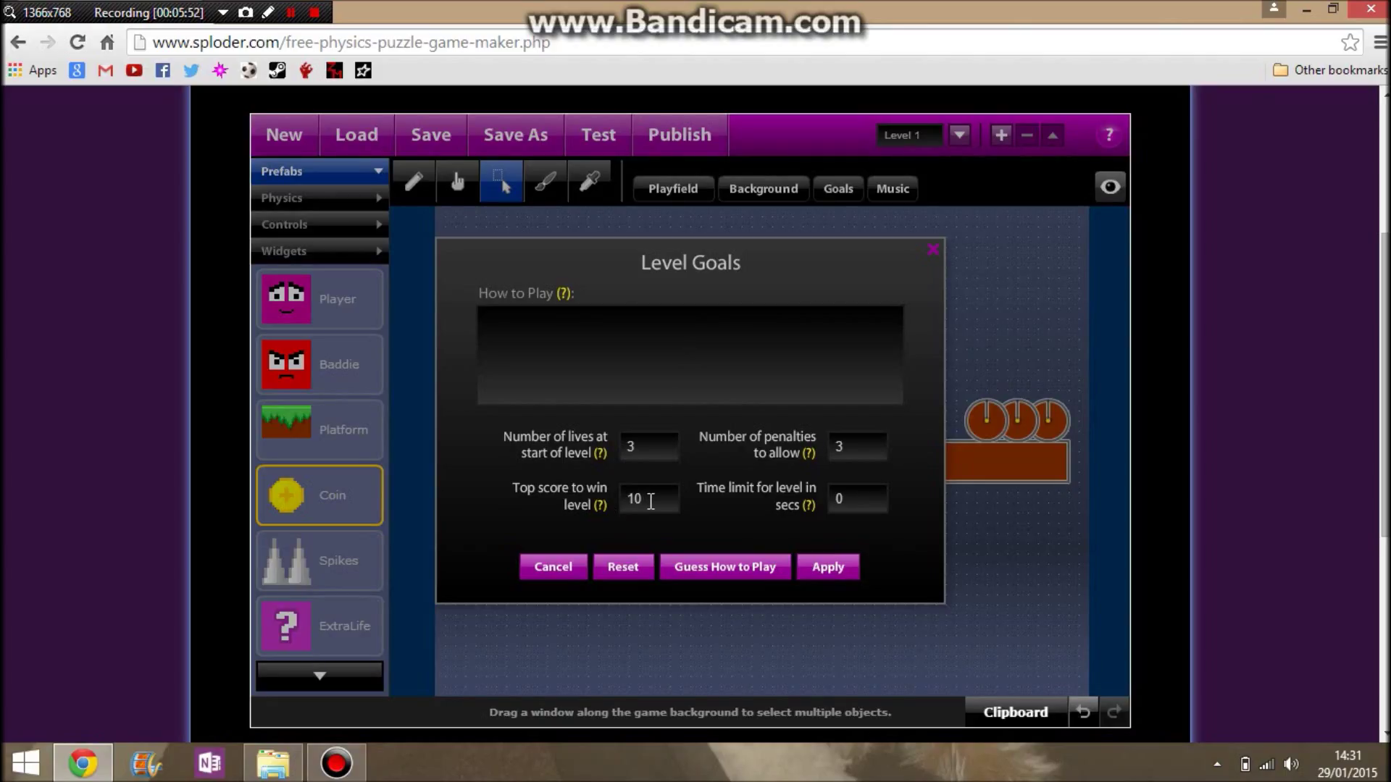
pyautogui.click(651, 499)
pyautogui.press('BackSpace')
pyautogui.press('BackSpace')
pyautogui.write('3')
pyautogui.click(624, 443)
pyautogui.click(665, 509)
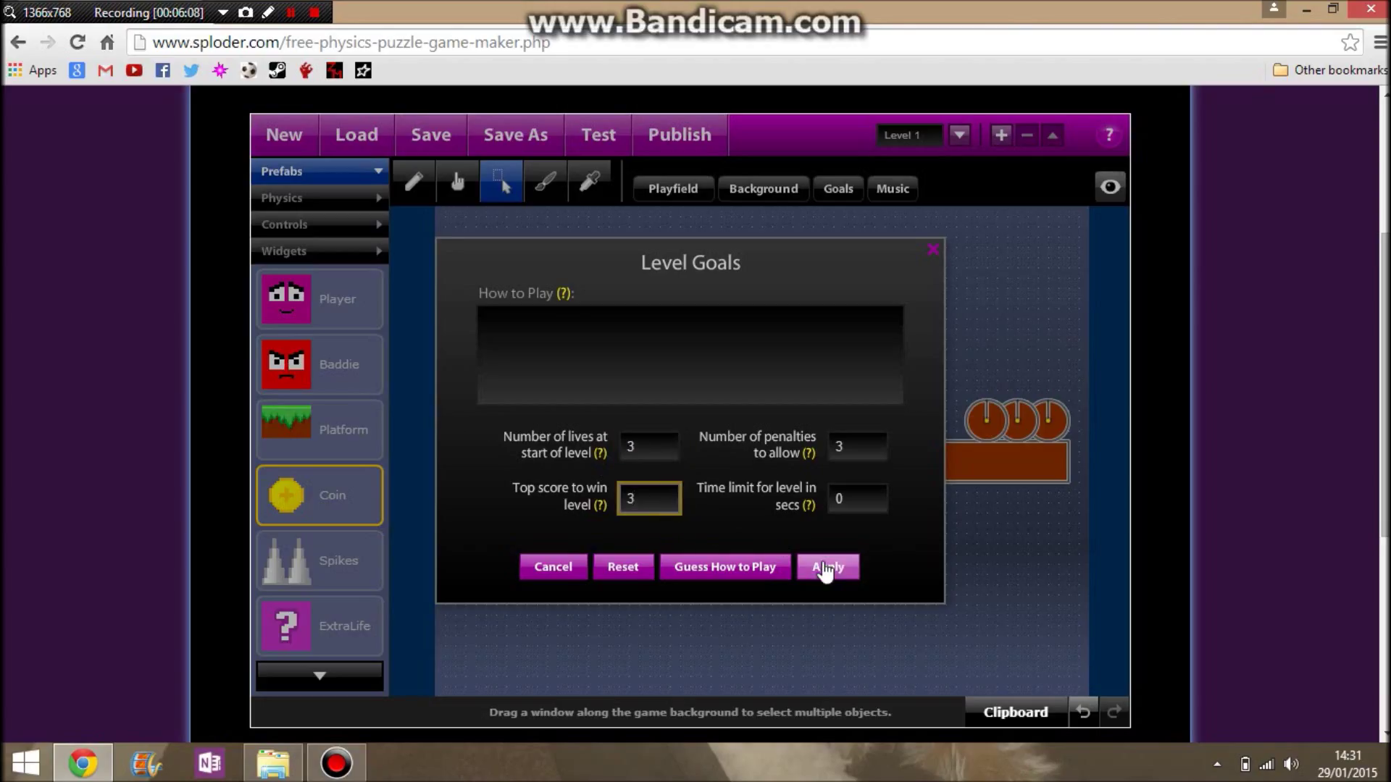
pyautogui.click(825, 570)
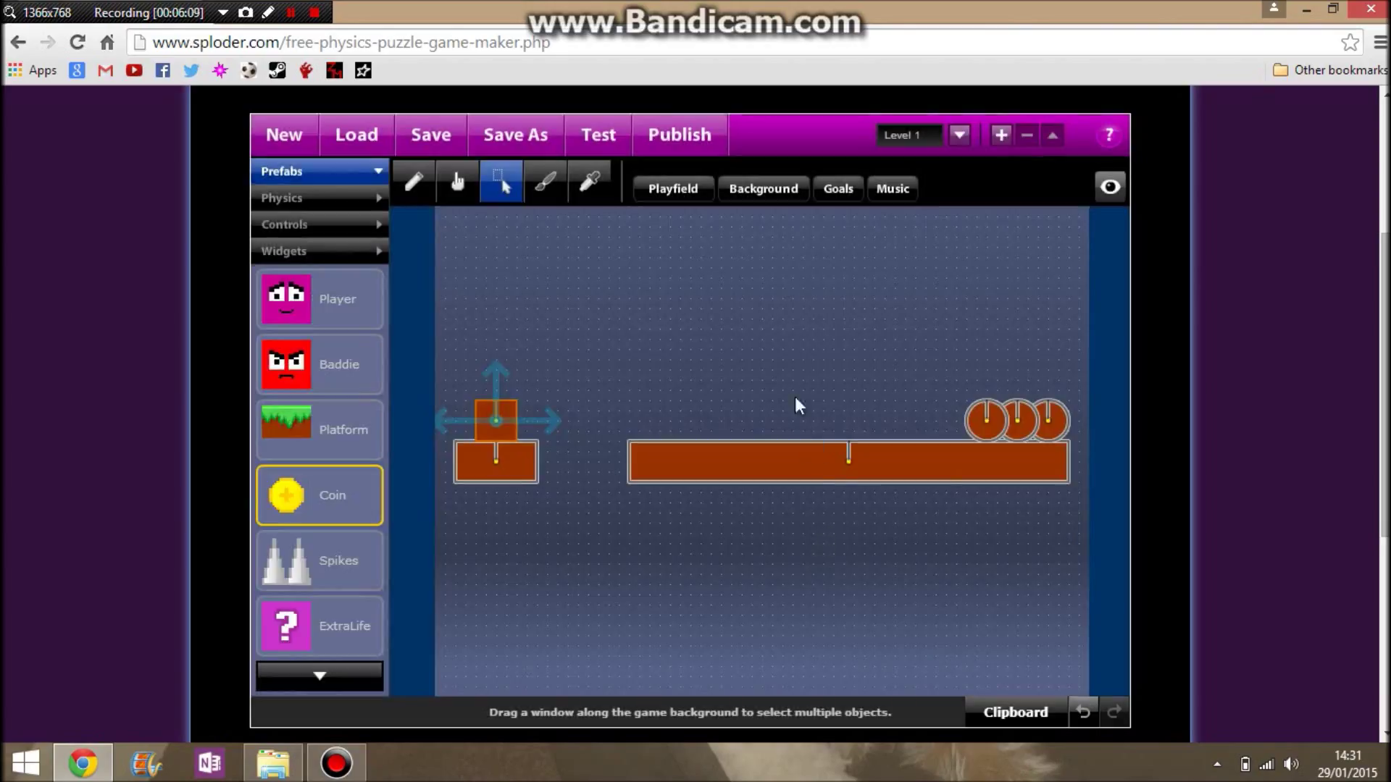
# Test the new winning score by crossing the gap and collecting the three coins, and end the test
pyautogui.click(590, 138)
pyautogui.press('Up')
pyautogui.press('Right')
pyautogui.press('Right')
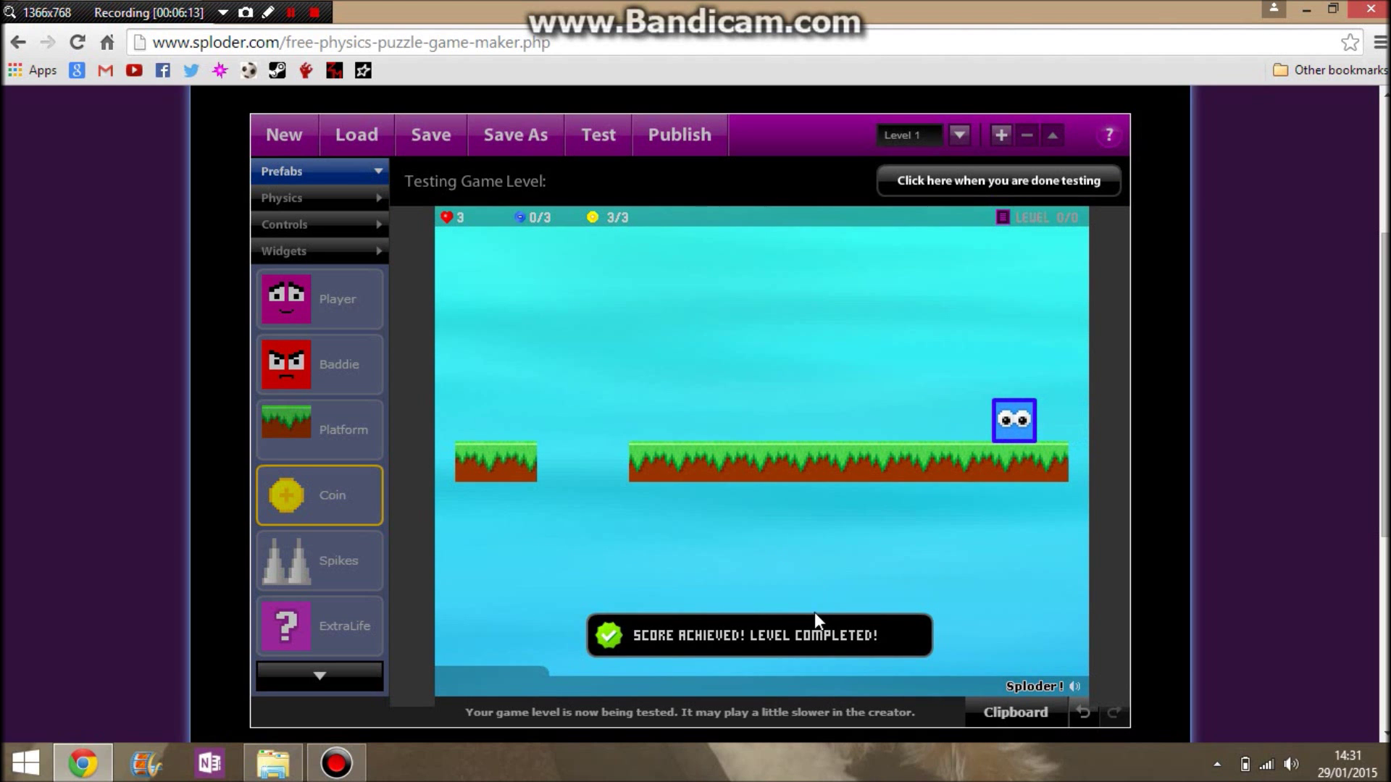
pyautogui.click(932, 185)
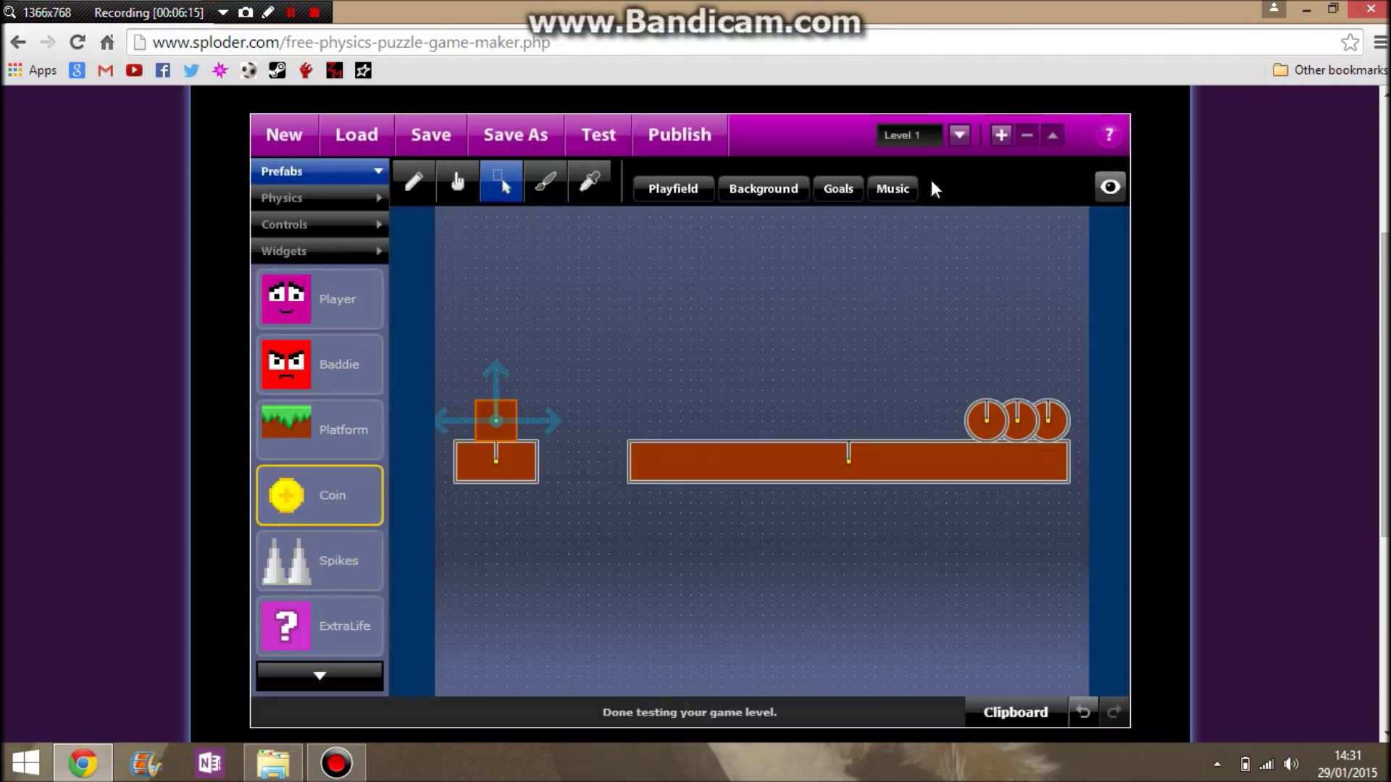
# Switch to the appearance view and place a Baddie prefab on the wide platform between the gap and the coins
pyautogui.click(545, 183)
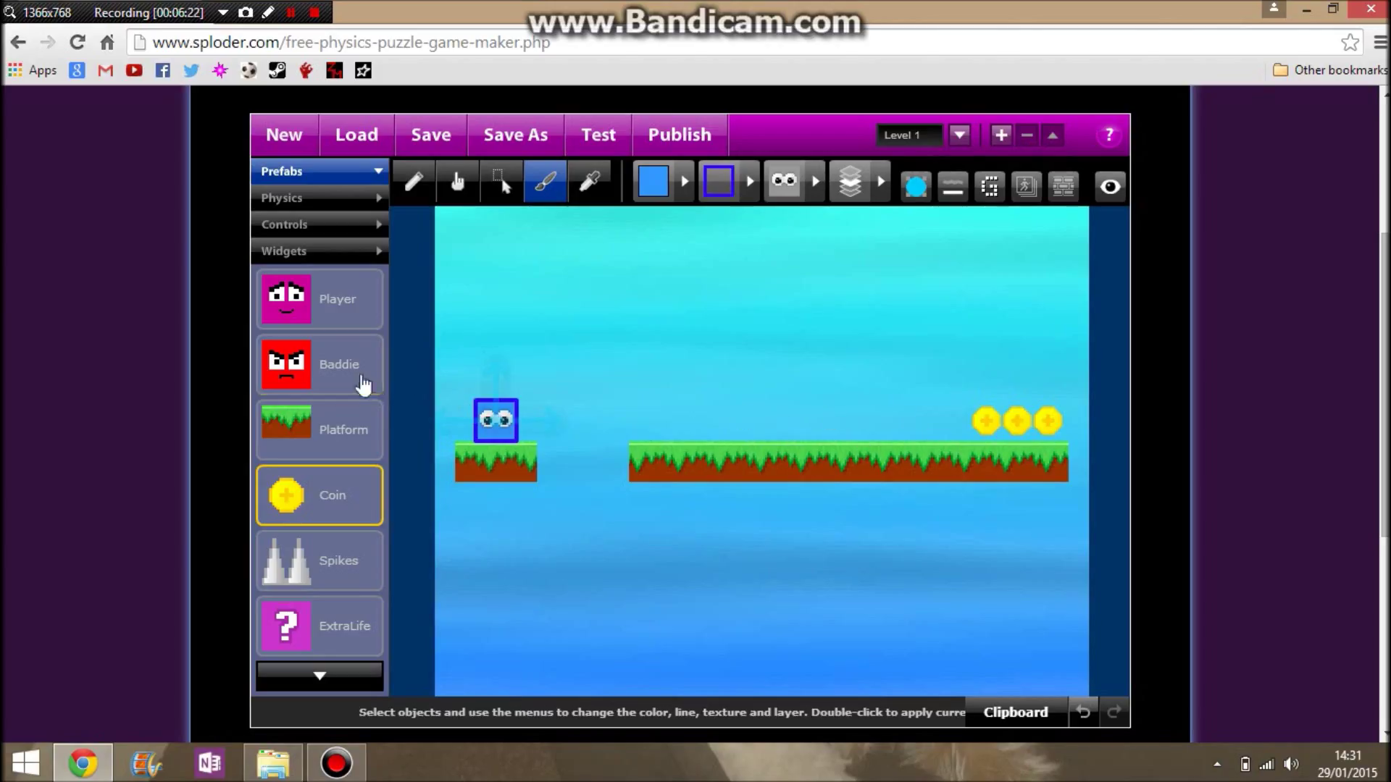
pyautogui.moveTo(363, 384); pyautogui.dragTo(772, 442)
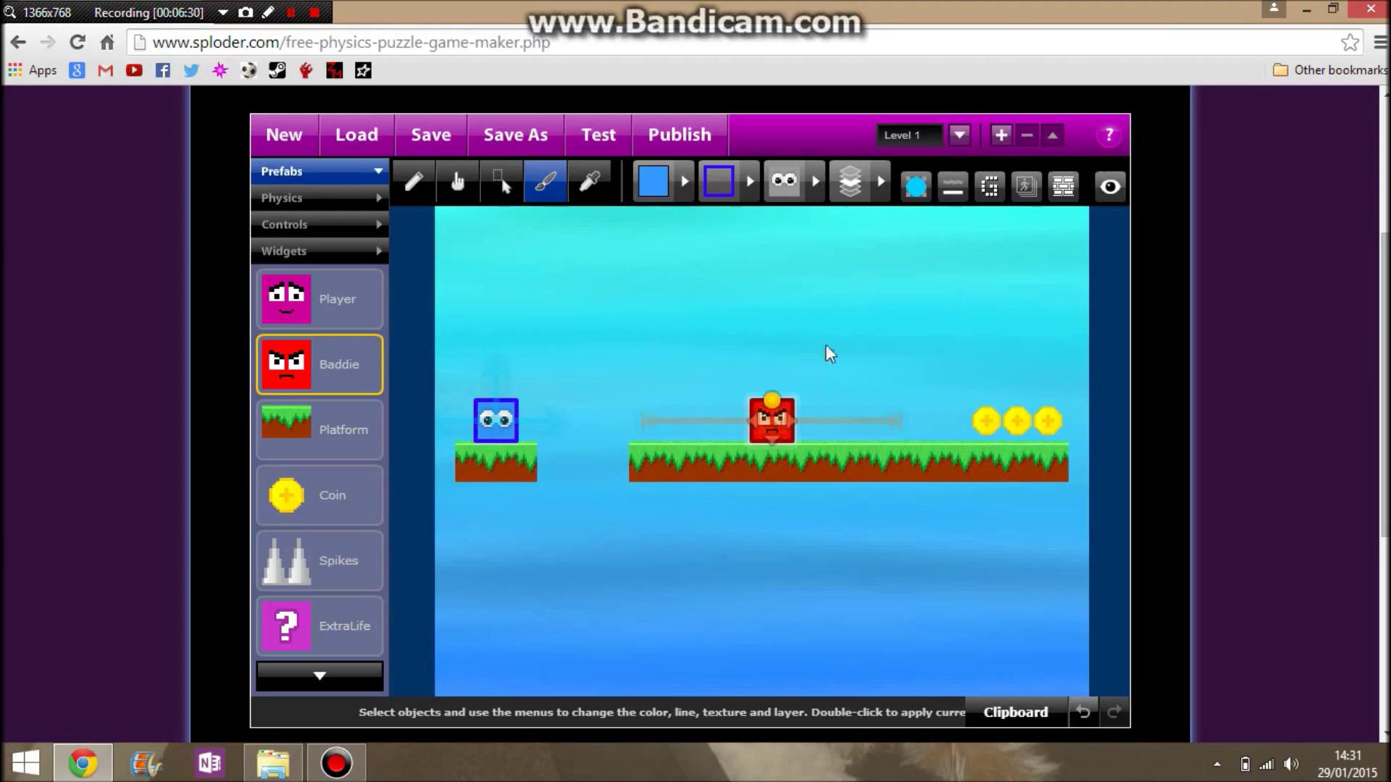
# Look through the available widgets and try adjusting the end point of the Baddie's movement path nearest the gap
pyautogui.click(457, 183)
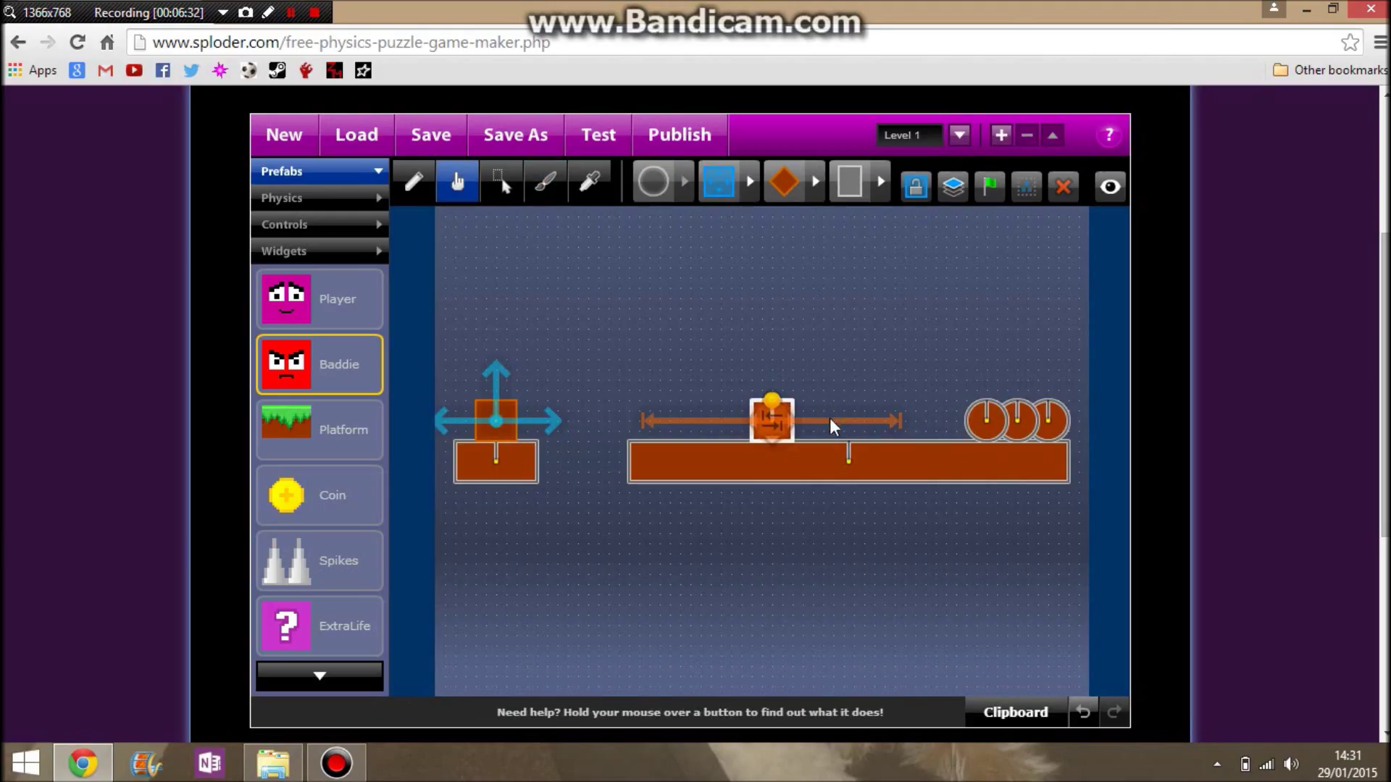
pyautogui.click(301, 224)
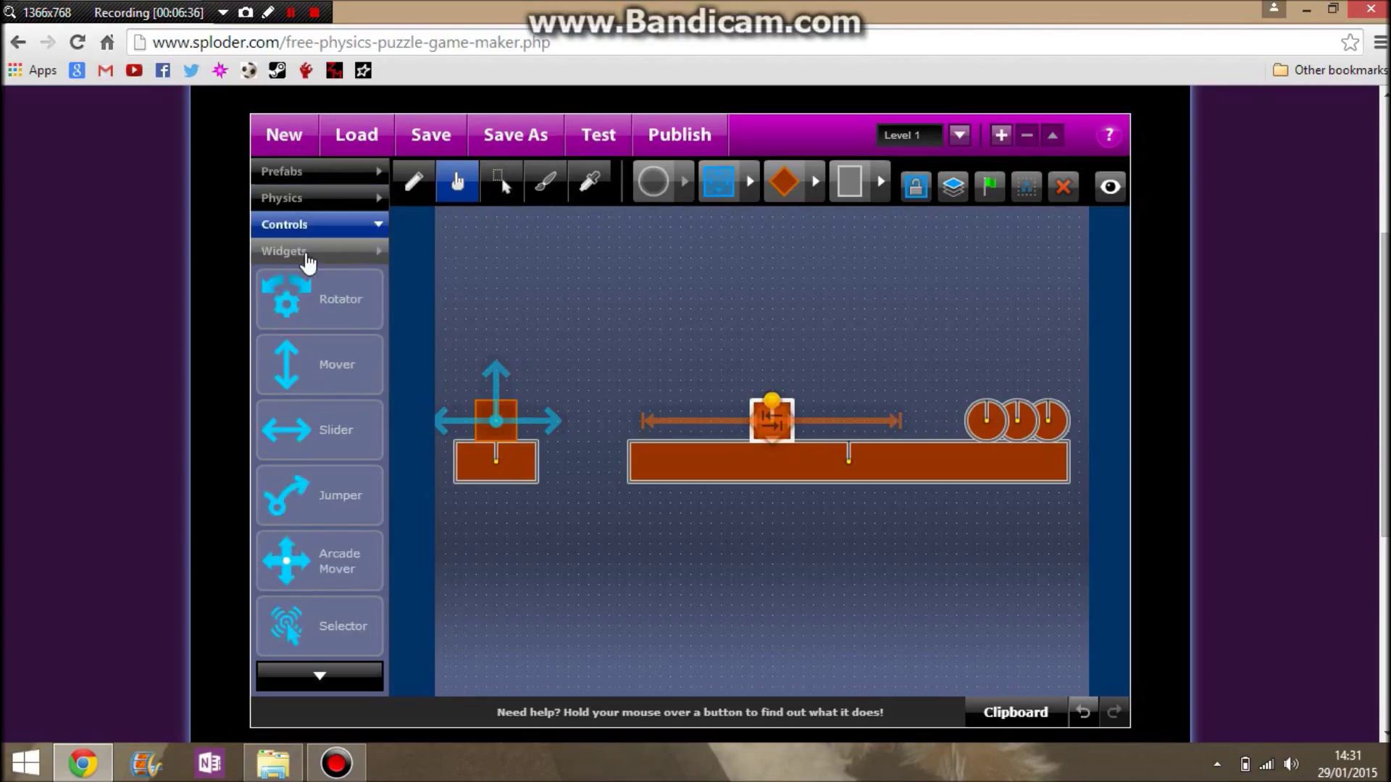
pyautogui.moveTo(304, 253)
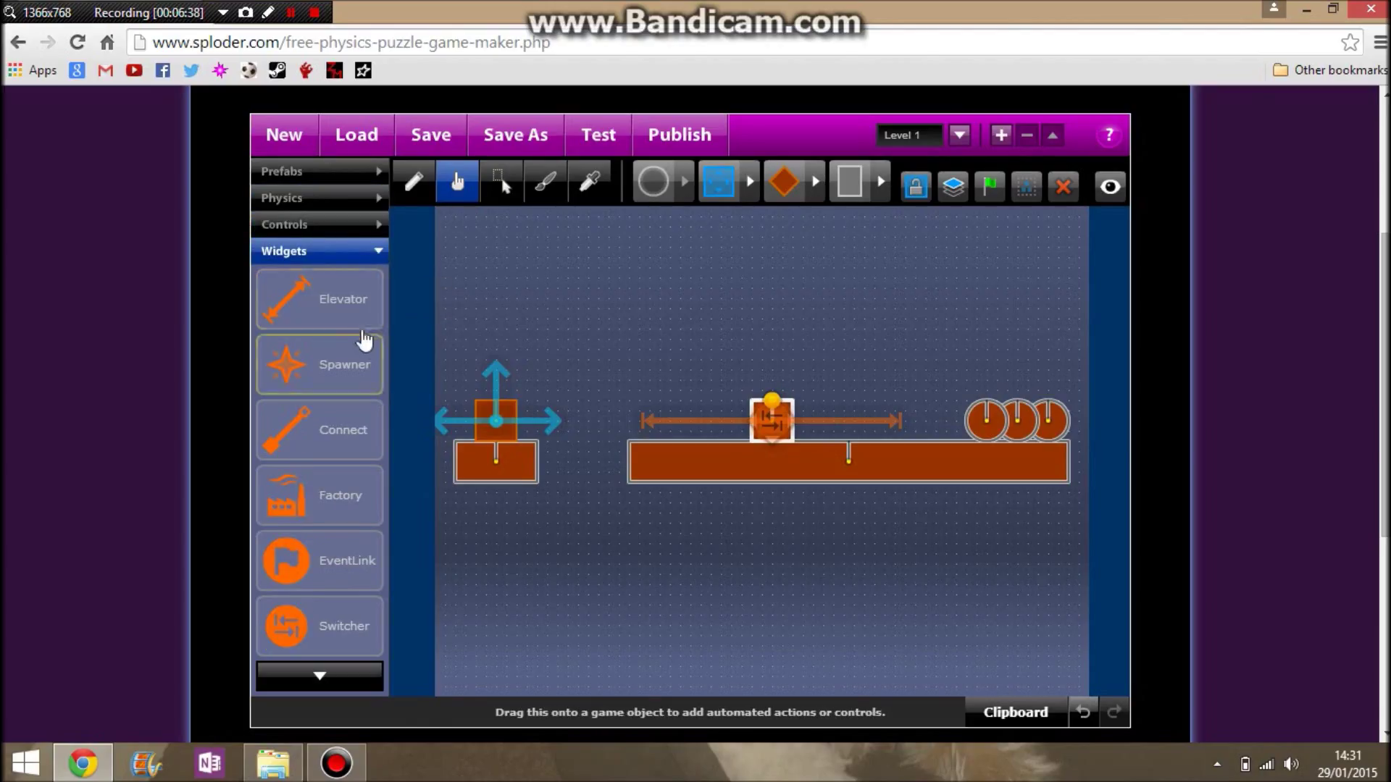
pyautogui.click(351, 676)
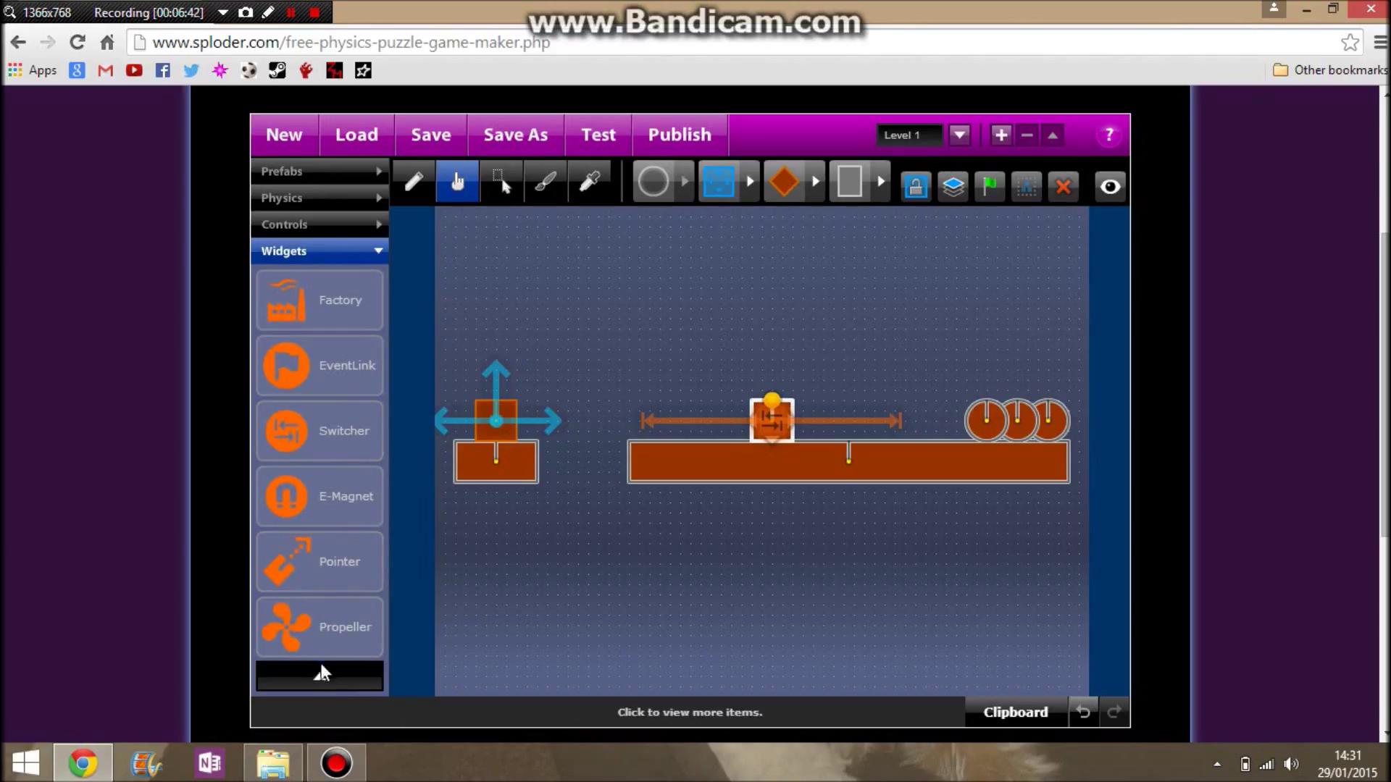
pyautogui.click(320, 681)
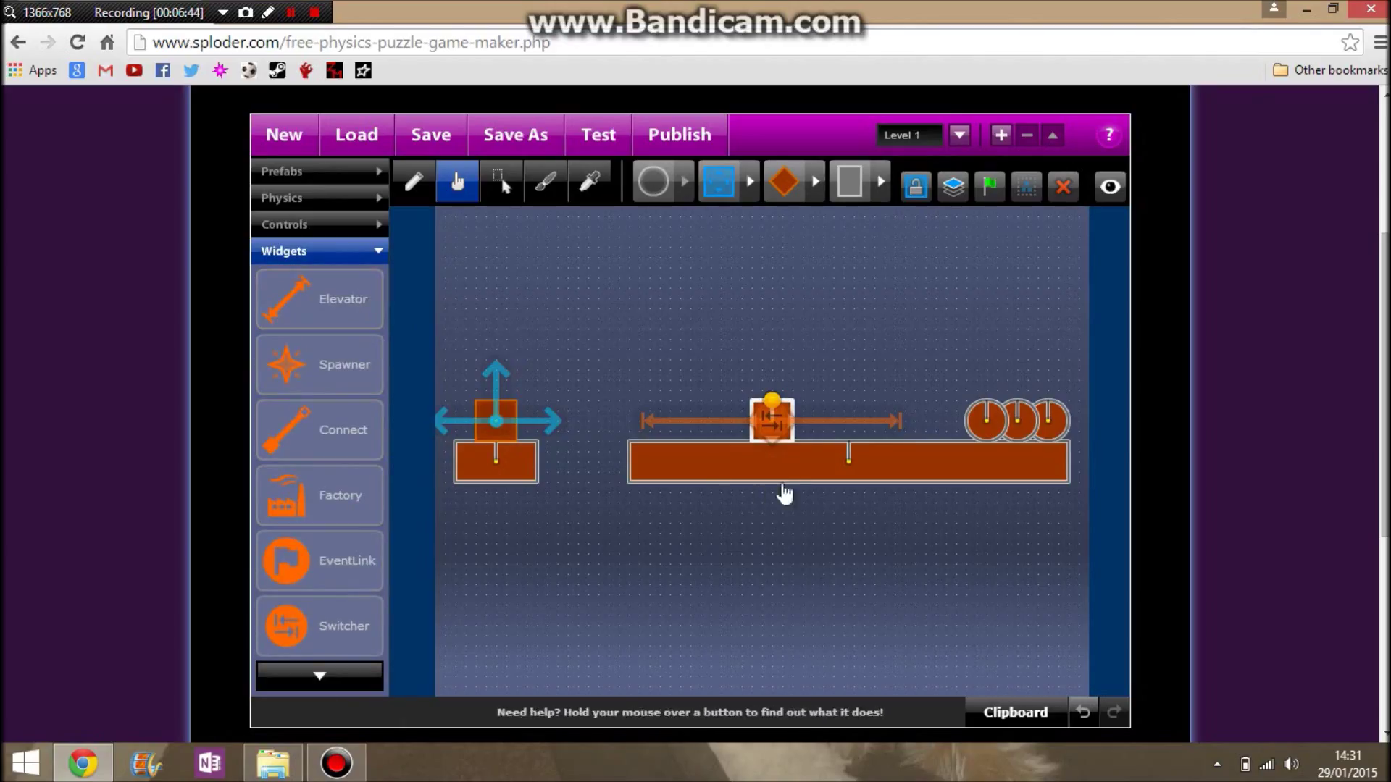
pyautogui.click(895, 426)
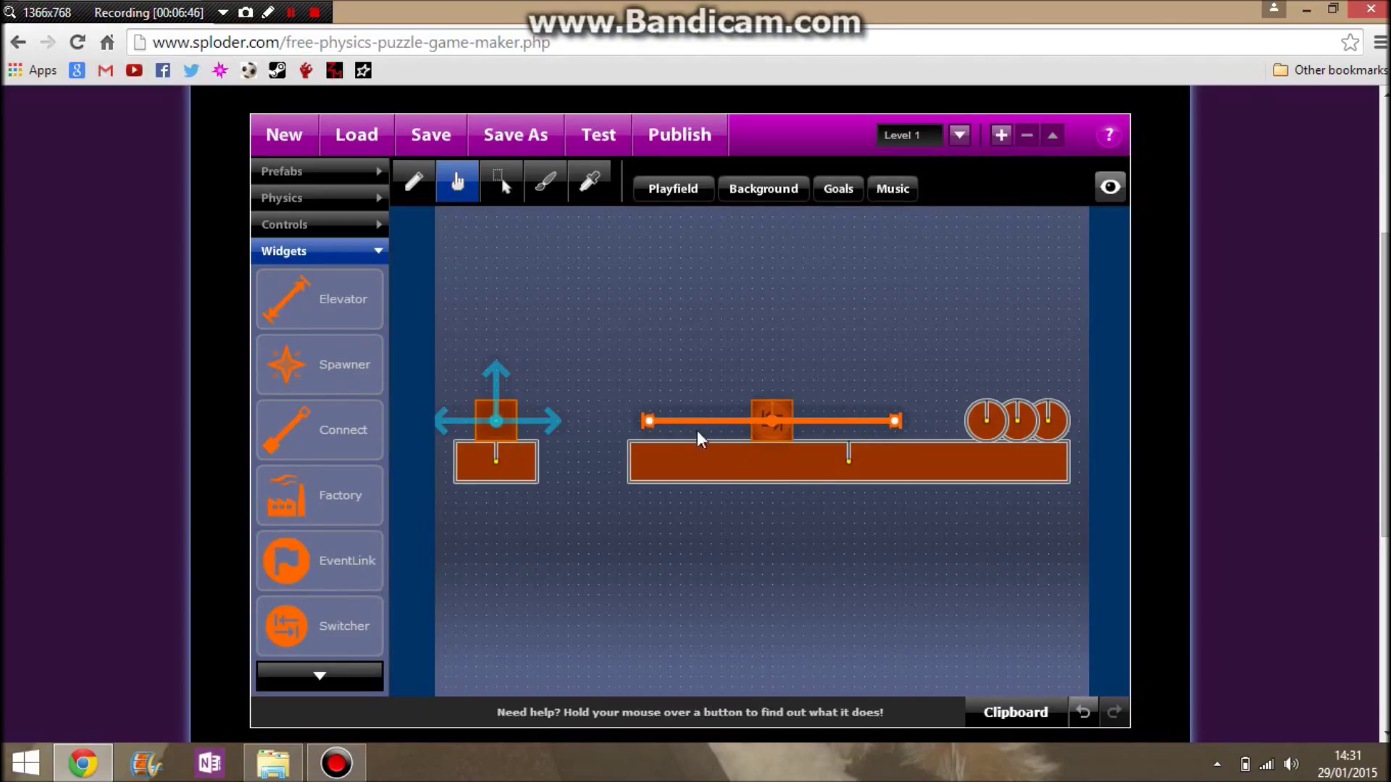
pyautogui.moveTo(648, 428)
pyautogui.mouseDown()
pyautogui.moveTo(643, 304)
pyautogui.moveTo(658, 291)
pyautogui.moveTo(602, 334)
pyautogui.moveTo(614, 407)
pyautogui.moveTo(653, 430)
pyautogui.mouseUp()
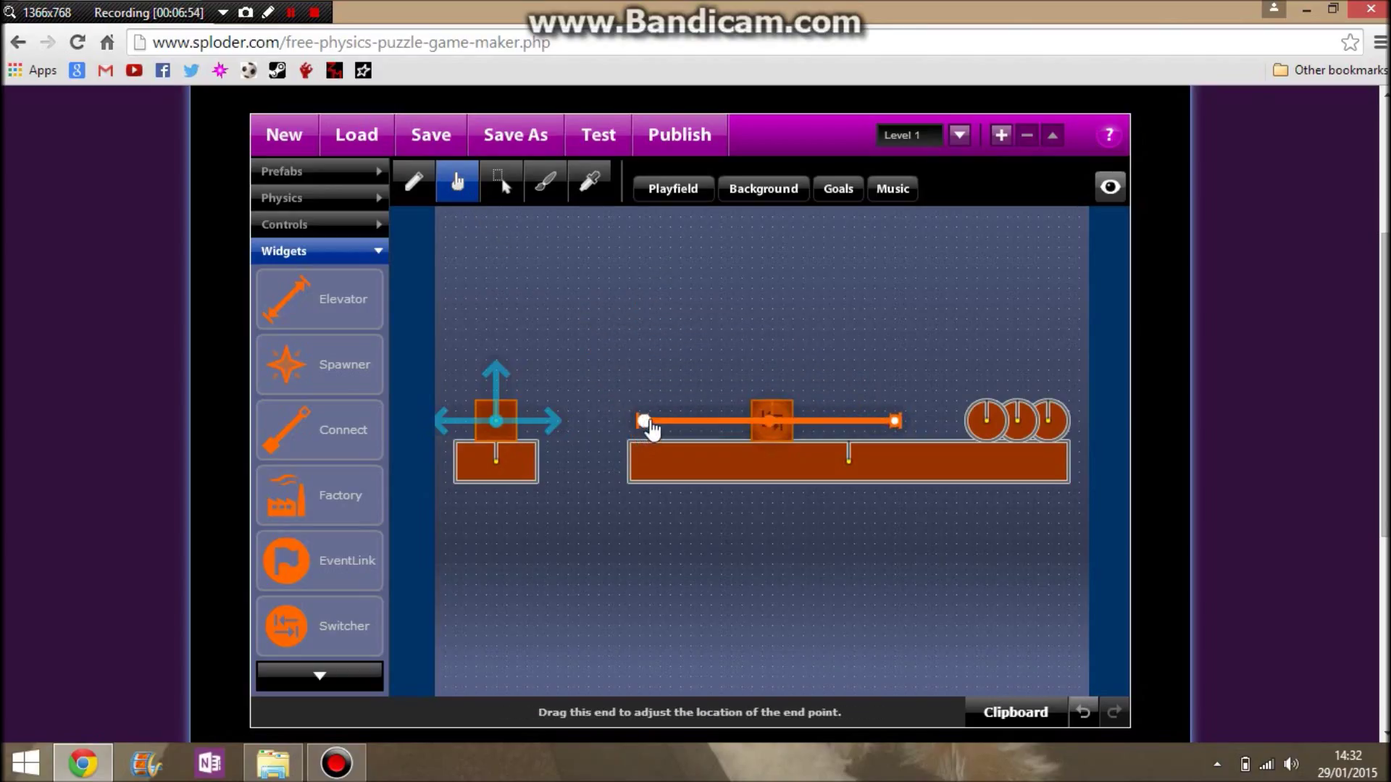
# Test the level by jumping the player over the gap and the moving Baddie to collect the coins, and end the test
pyautogui.click(599, 139)
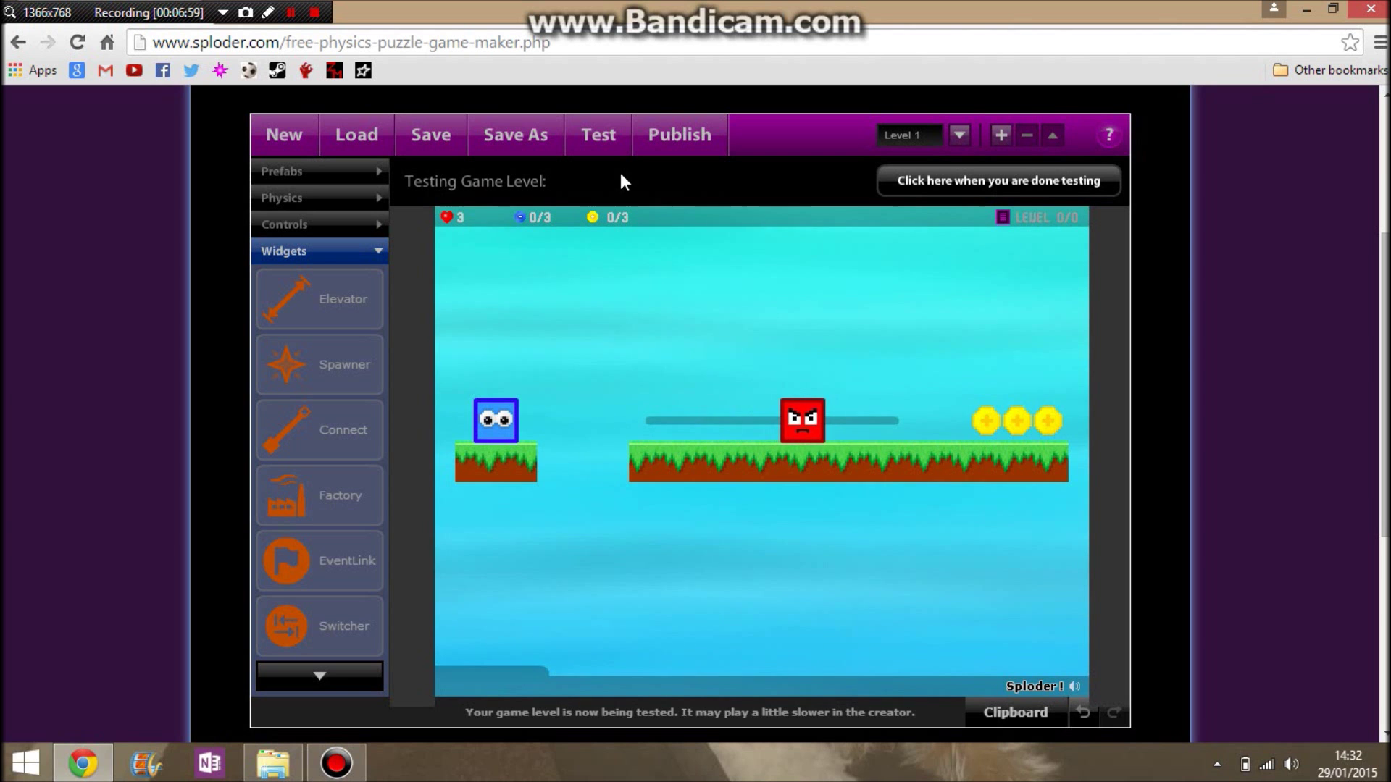
pyautogui.press('Right')
pyautogui.press('Up')
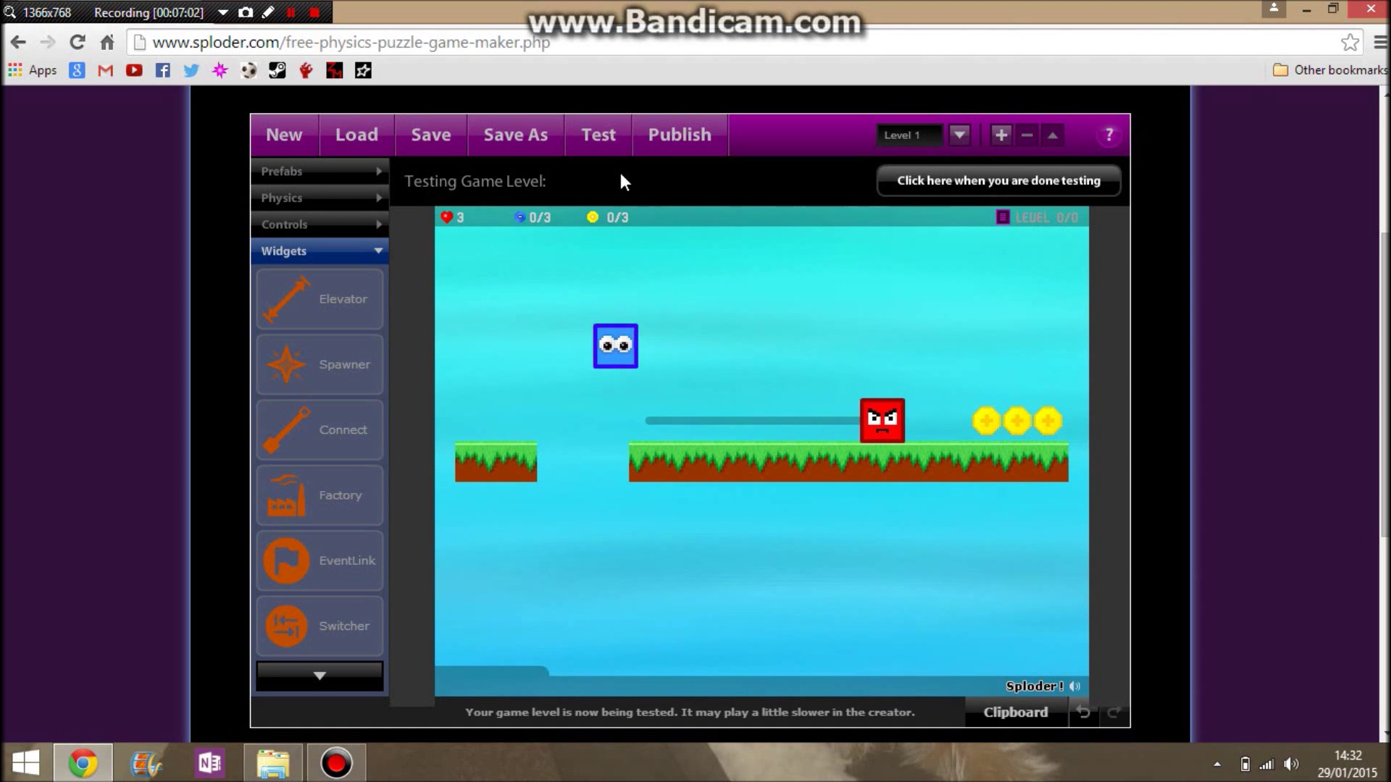
pyautogui.press('Right')
pyautogui.press('Up')
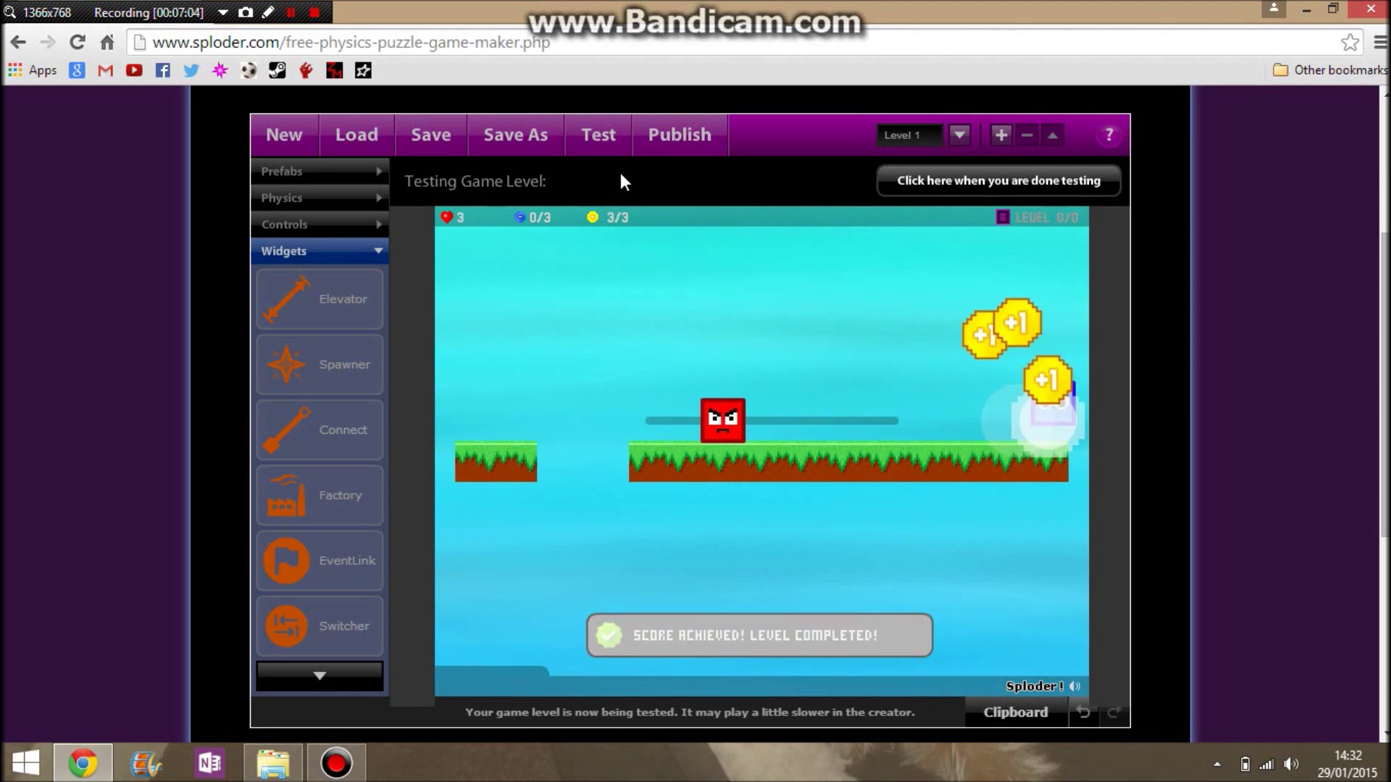
pyautogui.press('Left')
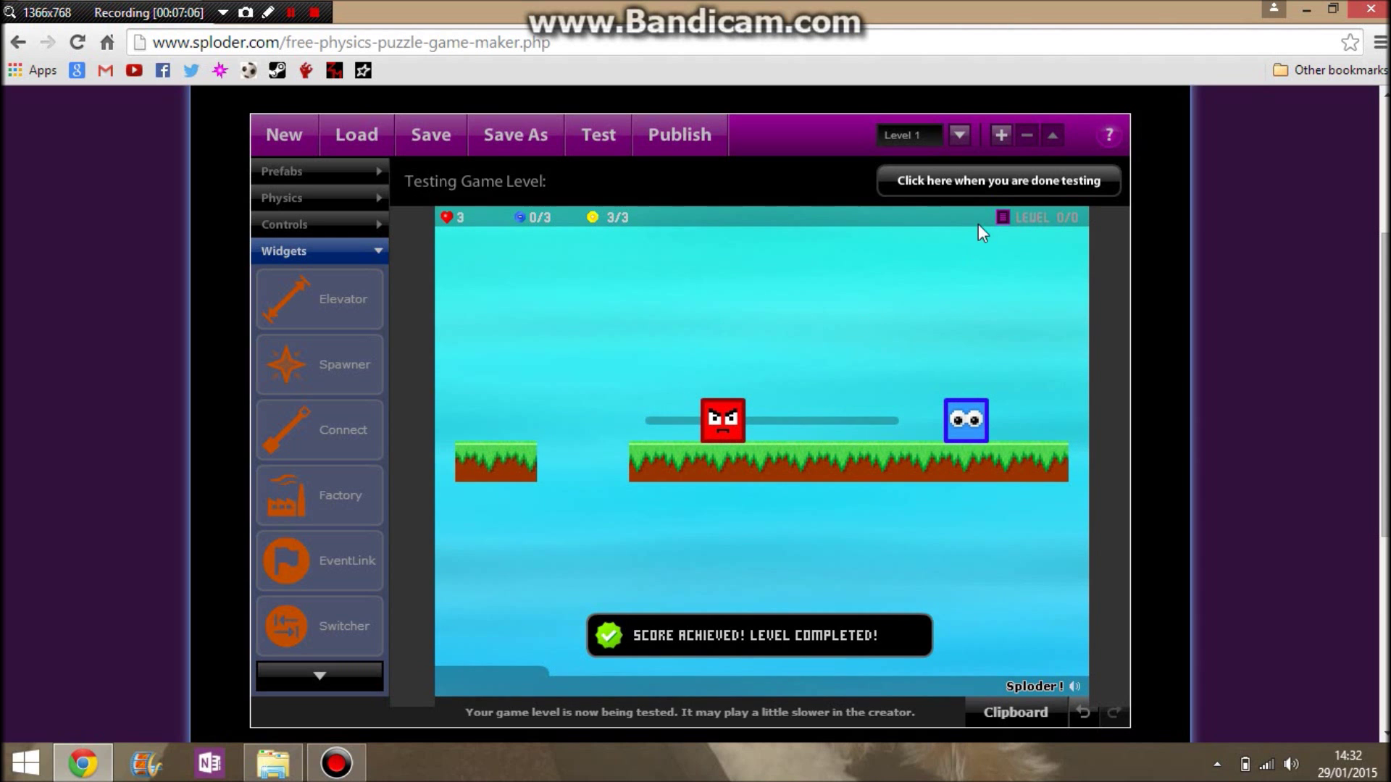
pyautogui.click(994, 190)
# Test both ways of losing a life by running the player into the gap and, in a second test, into the Baddie
pyautogui.click(598, 135)
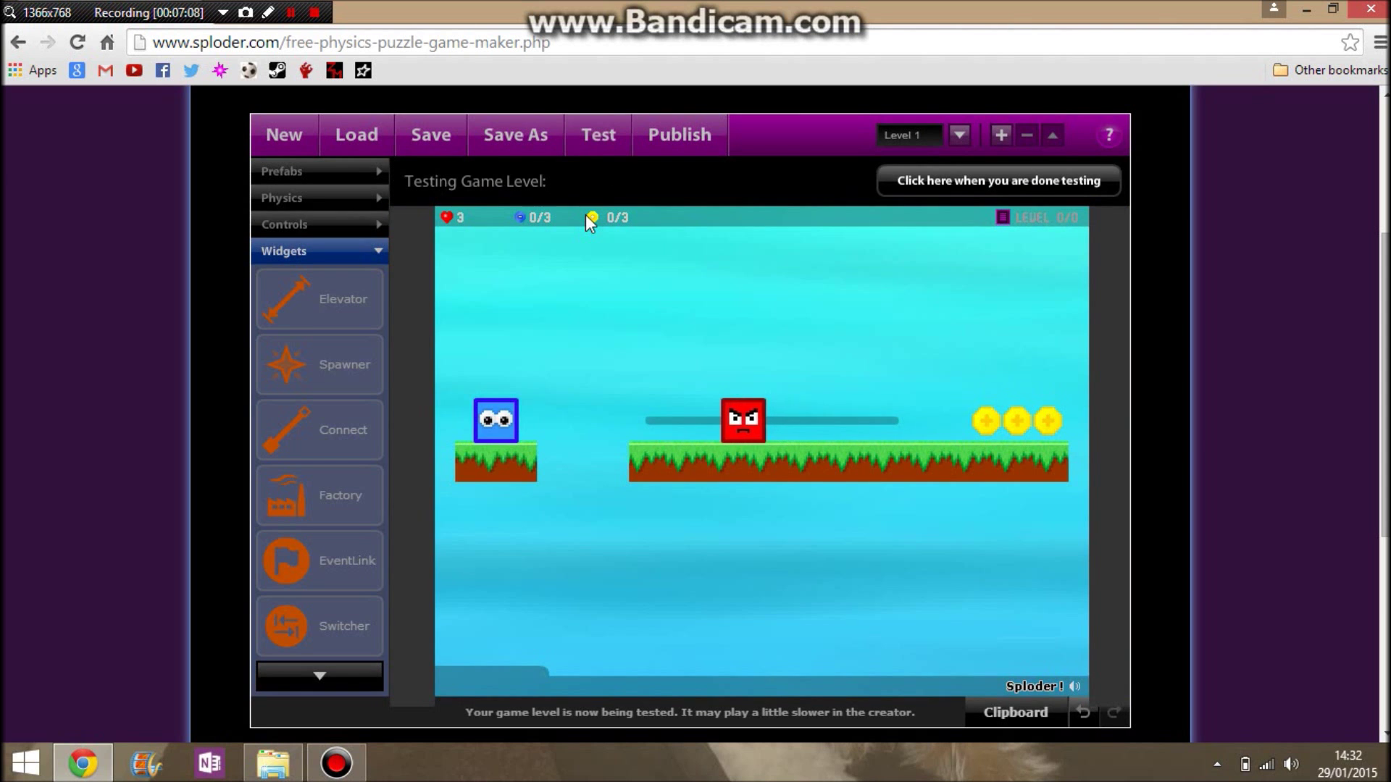
pyautogui.press('Right')
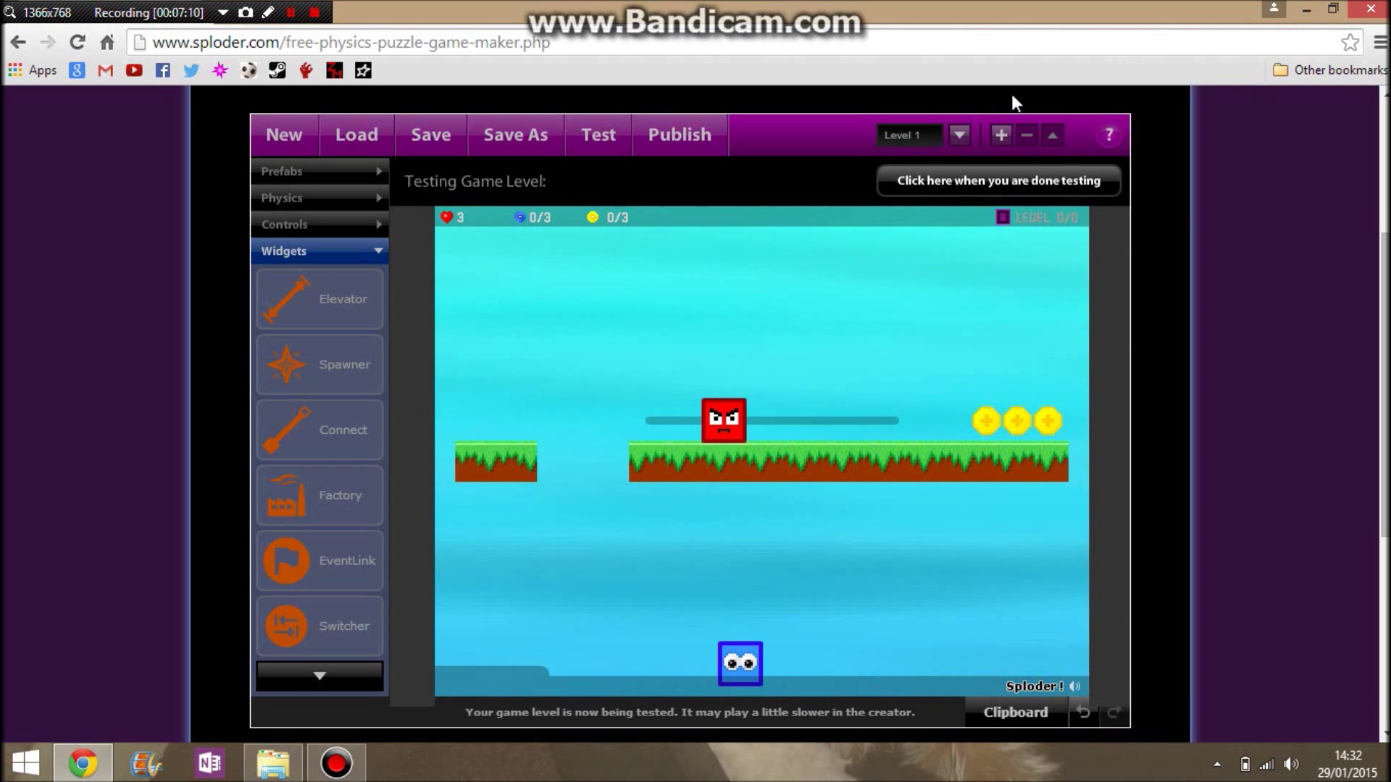
pyautogui.click(960, 183)
pyautogui.click(601, 136)
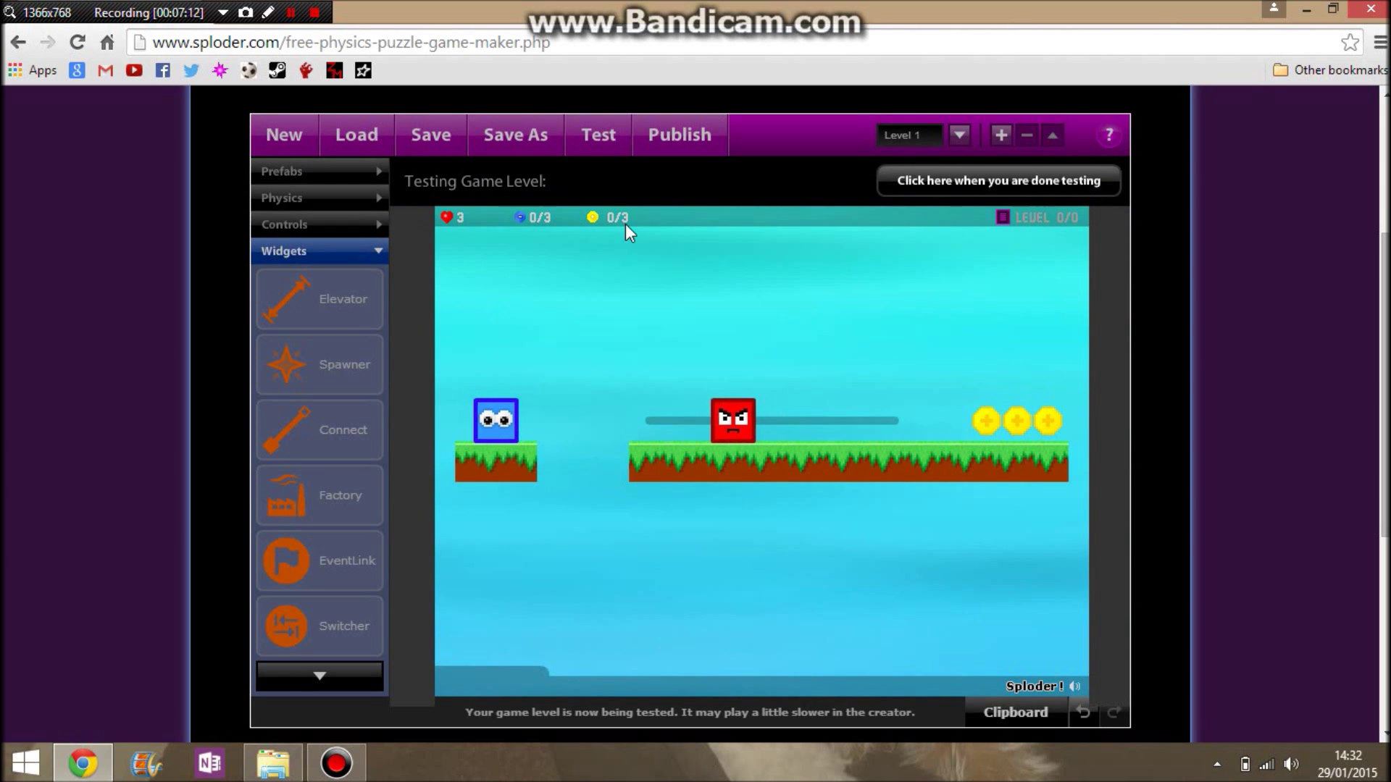
pyautogui.press('Right')
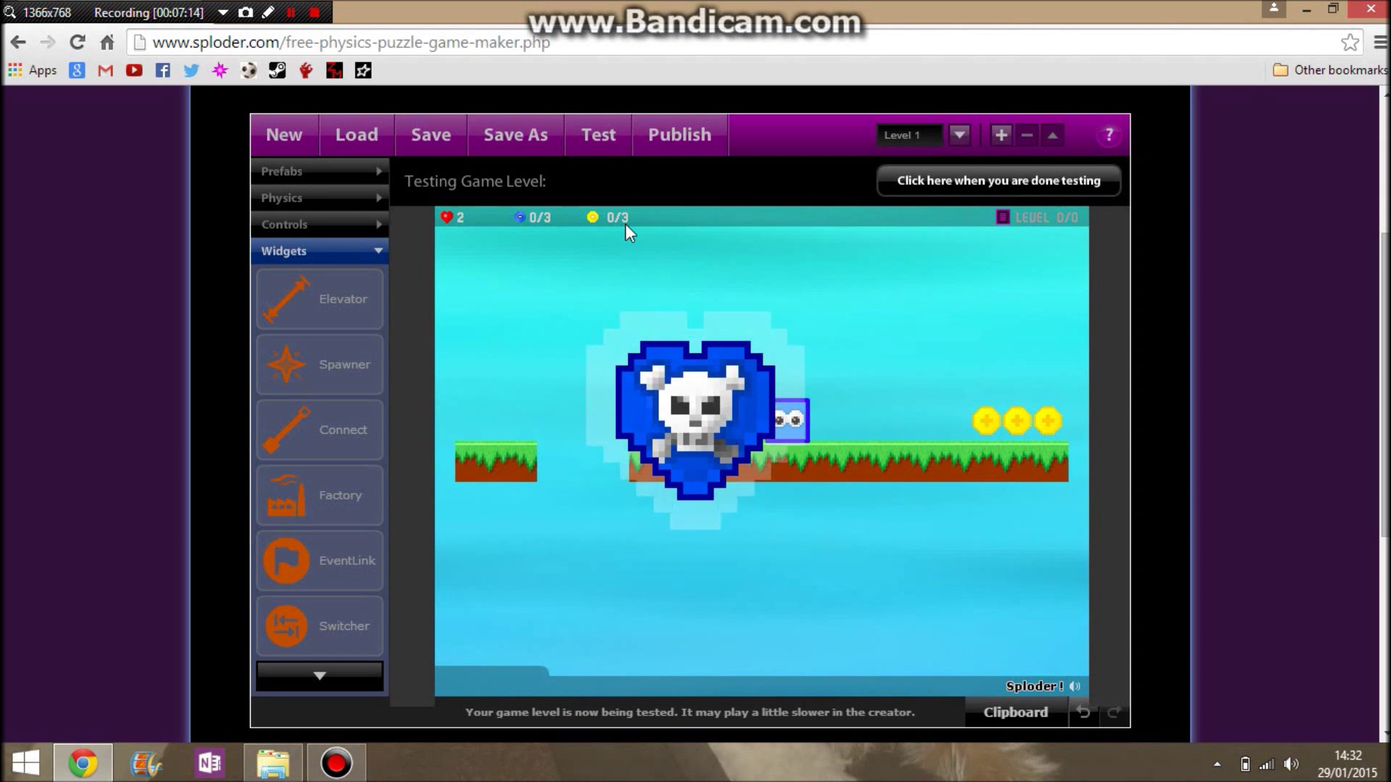
pyautogui.click(985, 190)
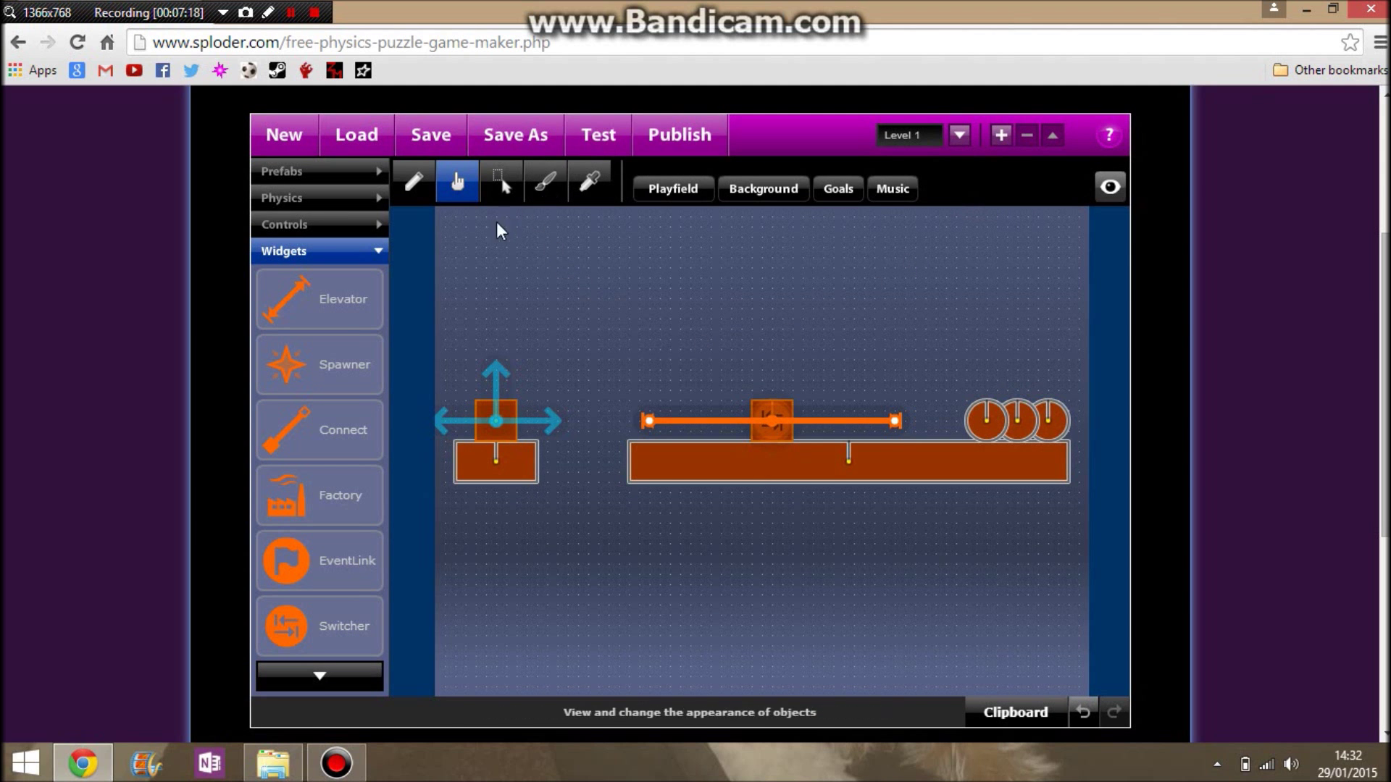
# Switch to the appearance view and briefly run a level test to view the Baddie moving
pyautogui.click(545, 183)
pyautogui.click(593, 145)
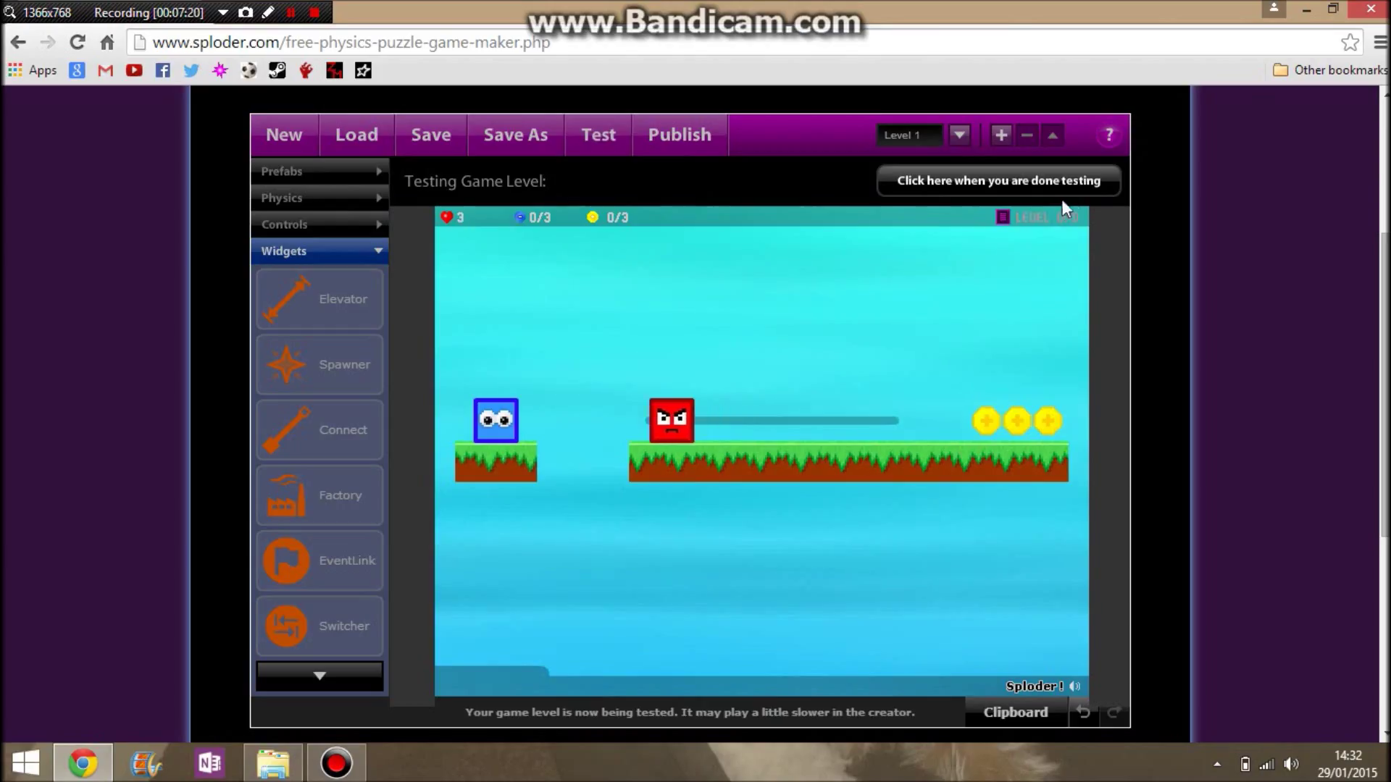
pyautogui.click(906, 195)
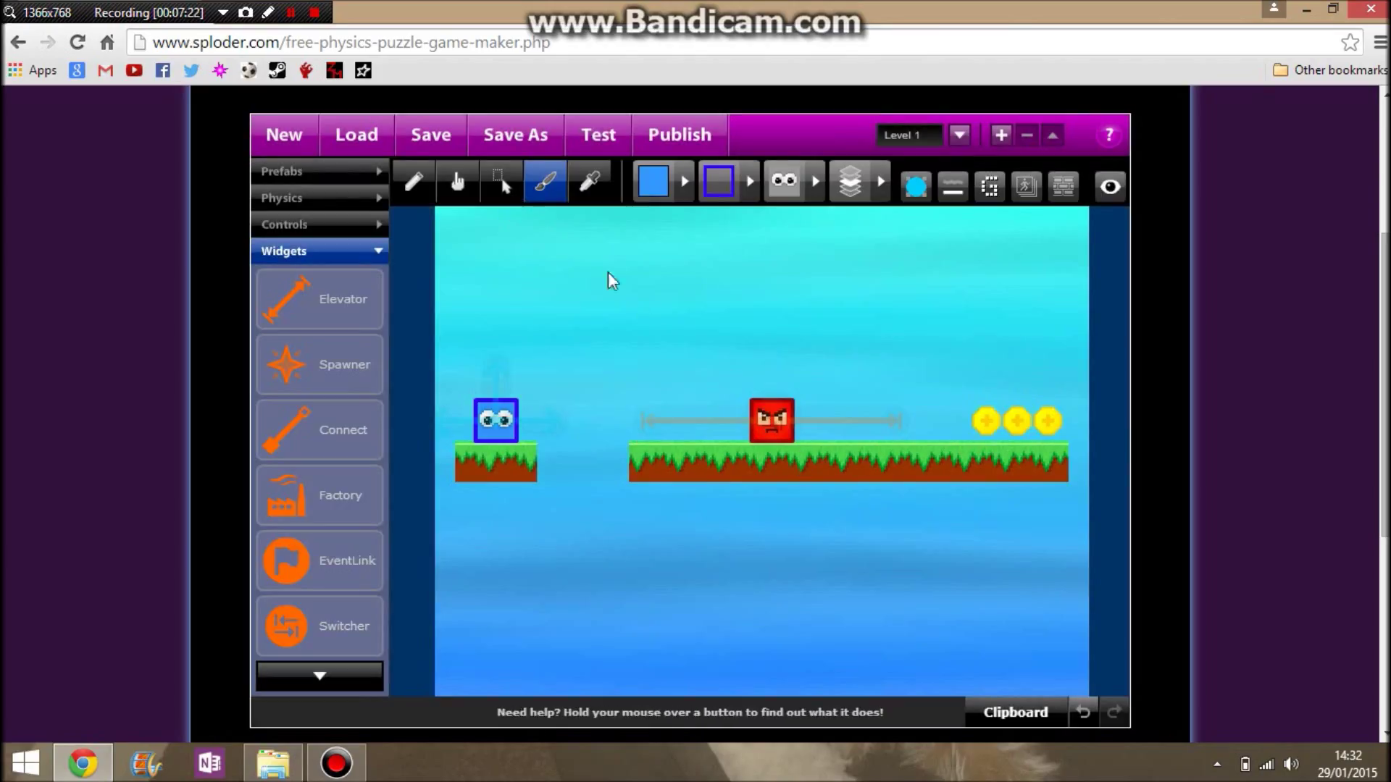
# Recolour the Baddie with a black outline and a dark grey fill
pyautogui.click(788, 434)
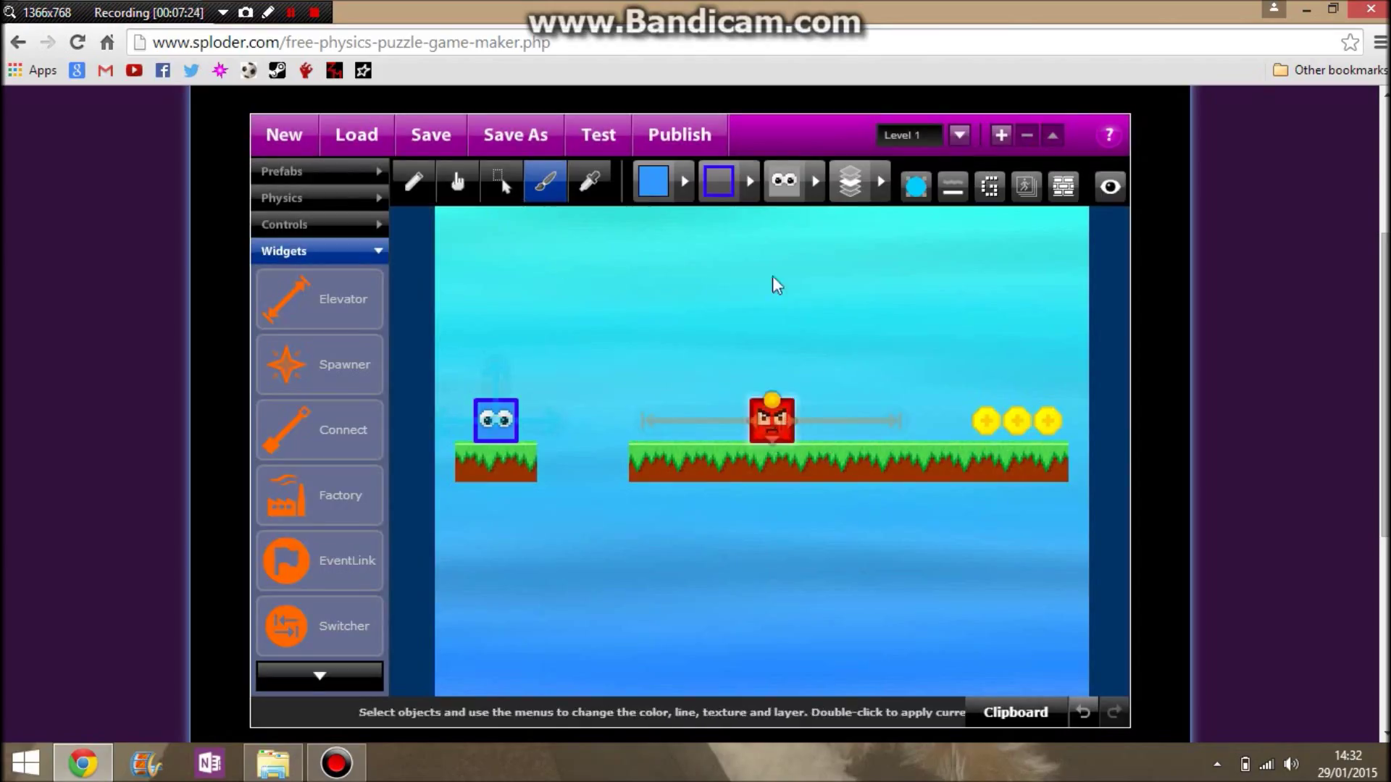
pyautogui.click(719, 189)
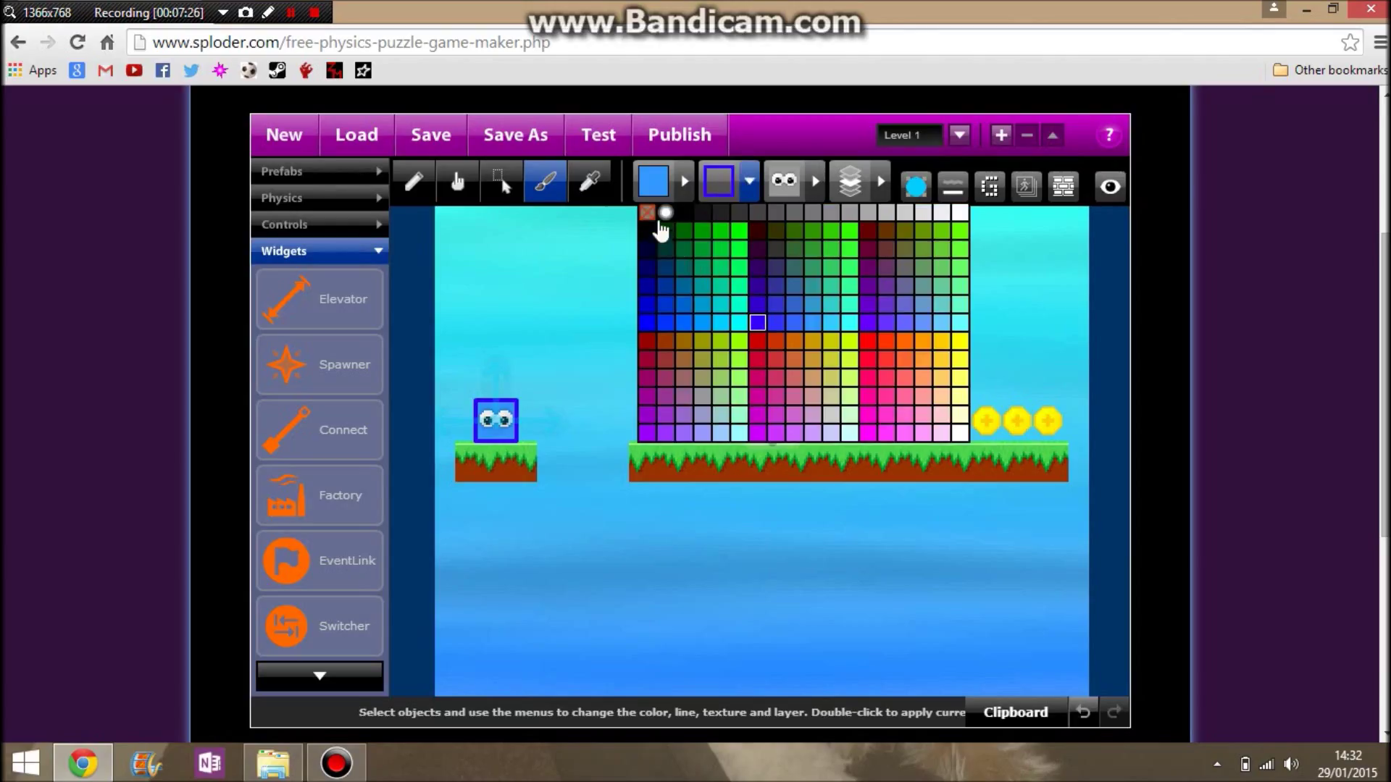
pyautogui.click(683, 181)
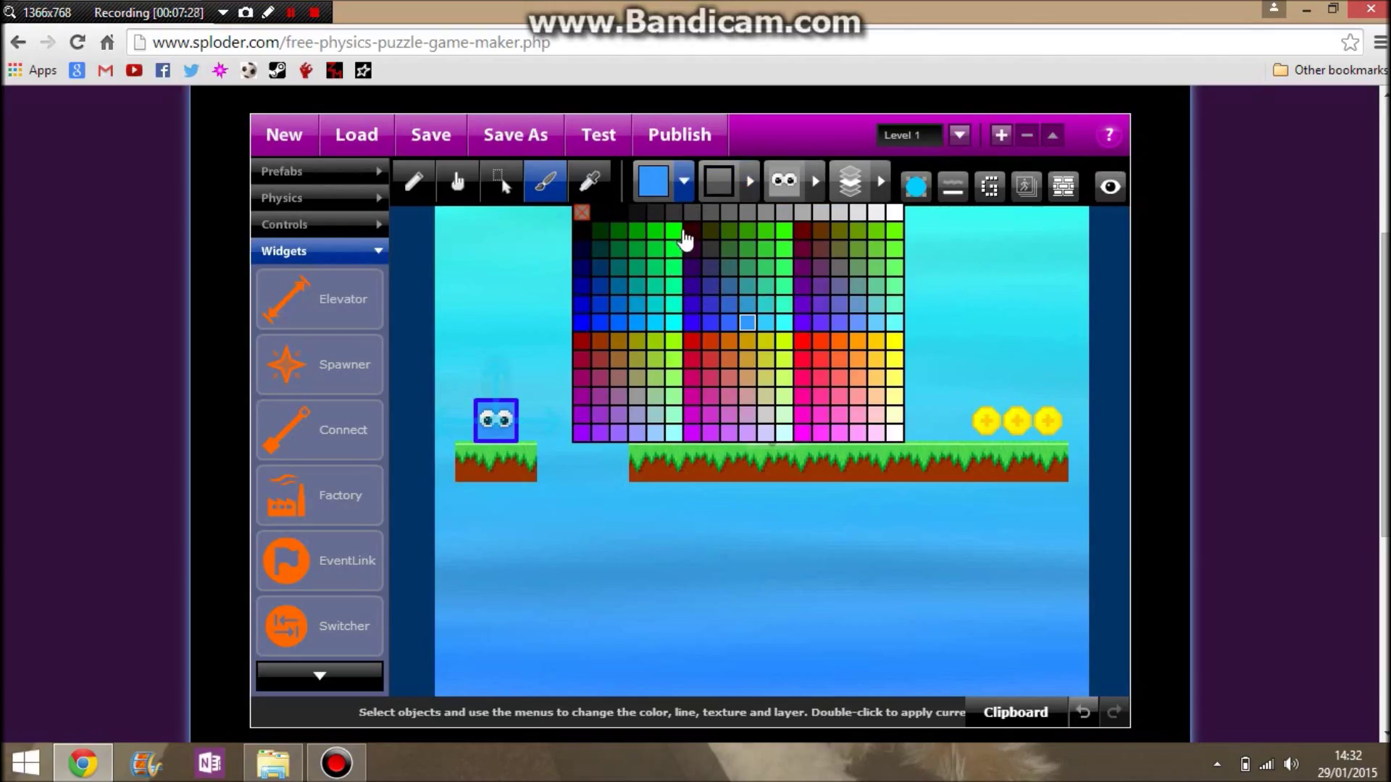
pyautogui.click(697, 217)
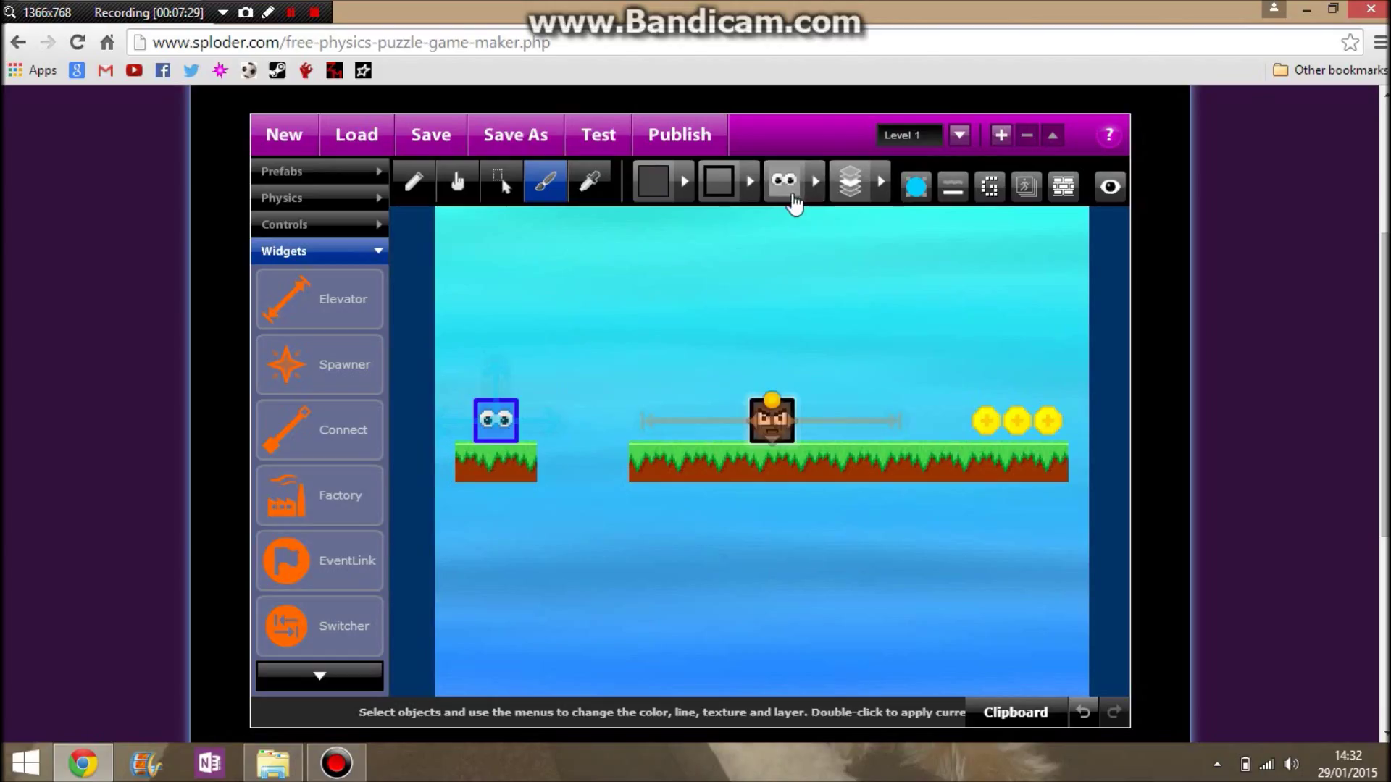
# Change the Baddie's face texture to a single eye and shift the Baddie slightly along the long platform
pyautogui.click(815, 182)
pyautogui.click(840, 310)
pyautogui.doubleClick(786, 442)
pyautogui.moveTo(790, 443); pyautogui.dragTo(803, 440)
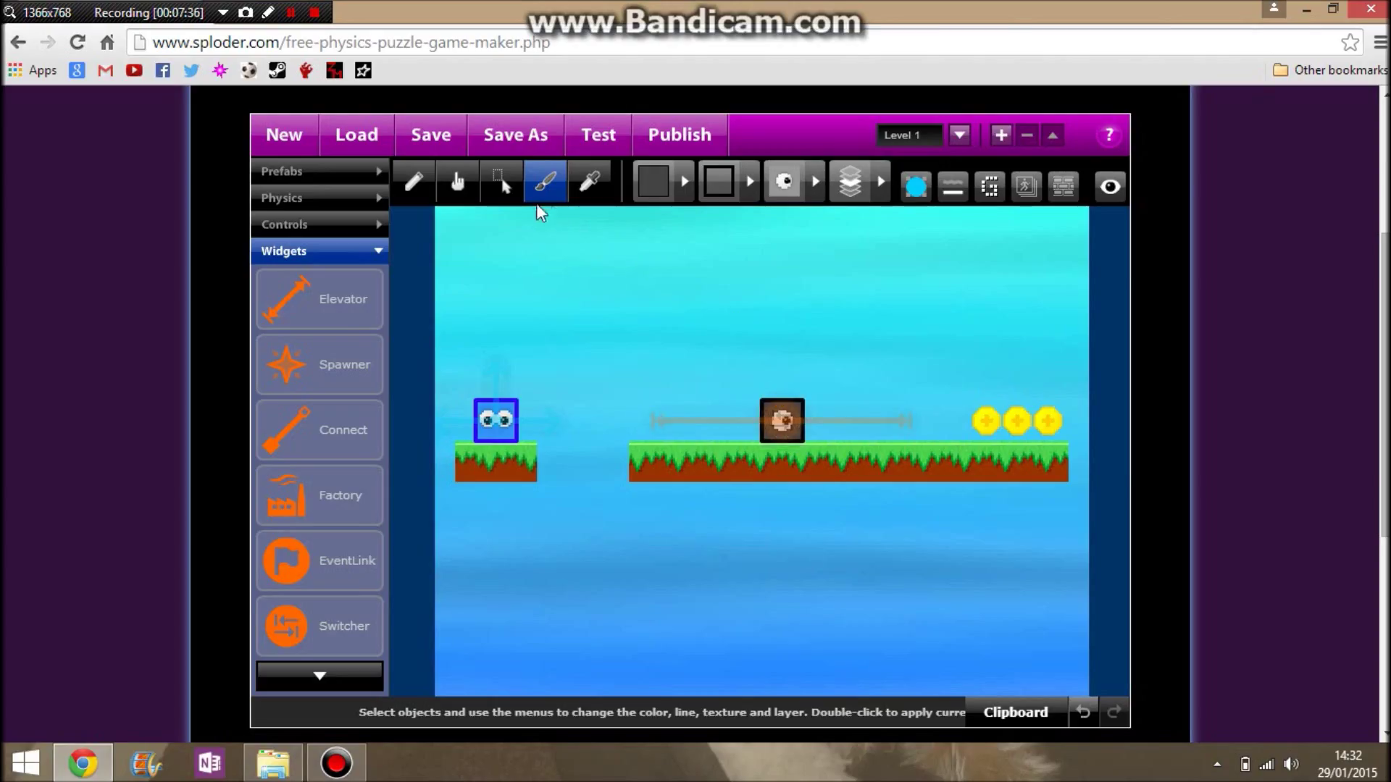
# Set the level goals to 1 life, 0 allowed penalties and a 20-second time limit, and apply them
pyautogui.click(503, 190)
pyautogui.click(855, 191)
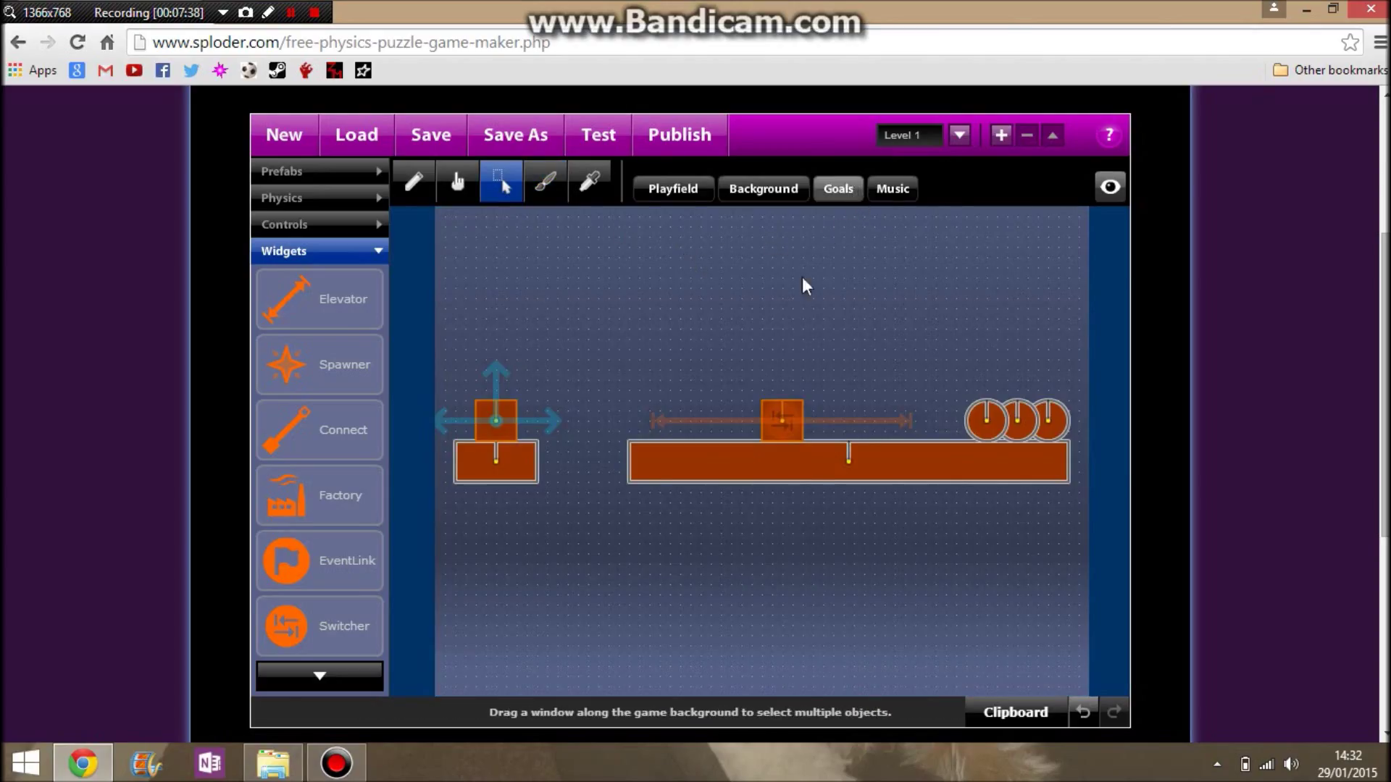
pyautogui.click(623, 444)
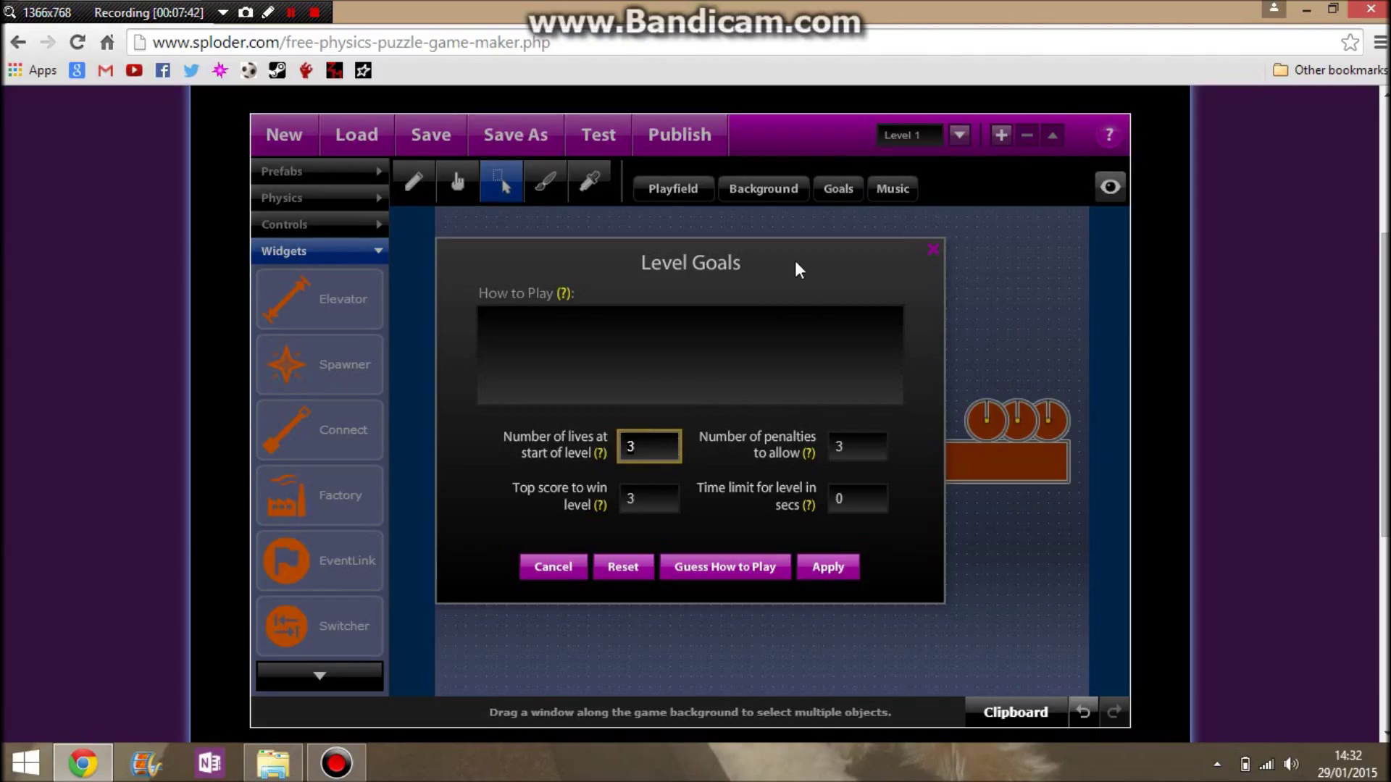
pyautogui.click(777, 315)
pyautogui.click(621, 439)
pyautogui.click(837, 443)
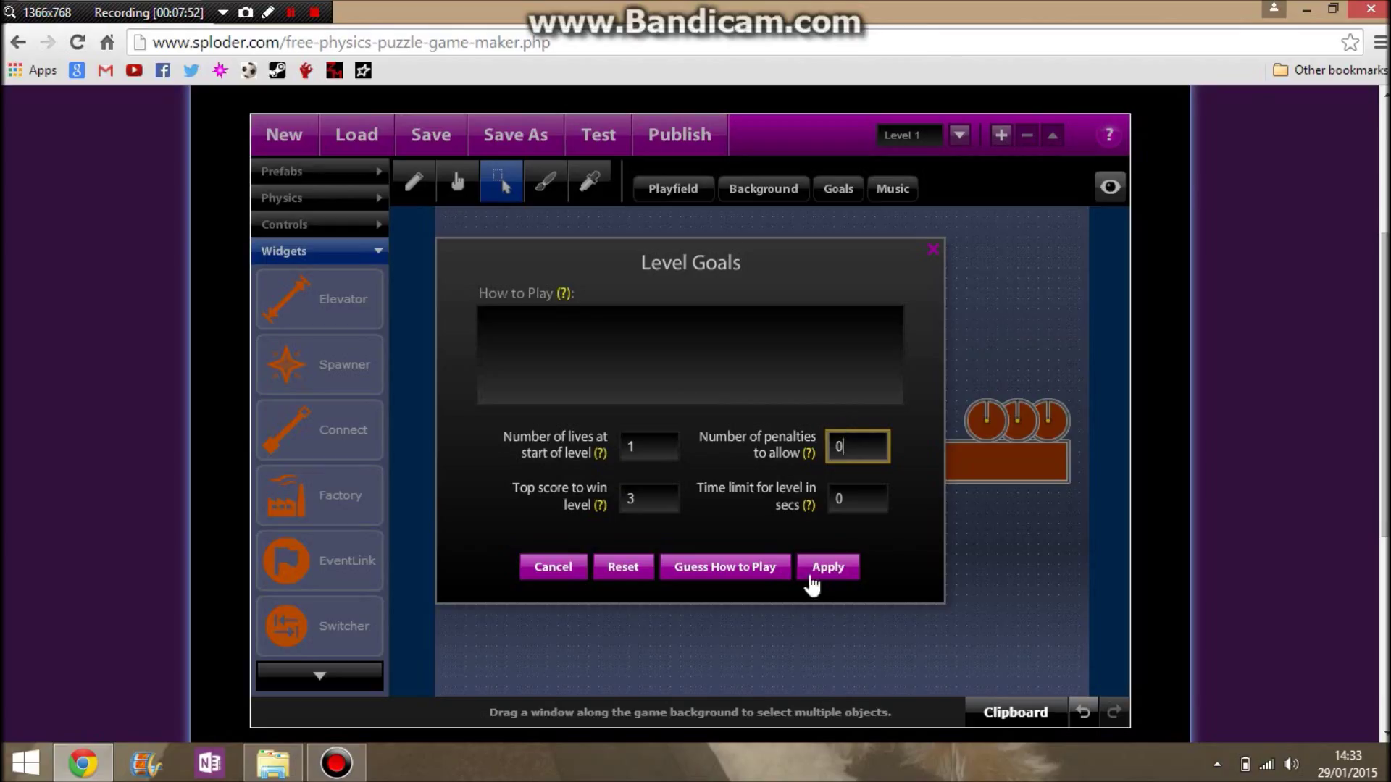
pyautogui.click(838, 502)
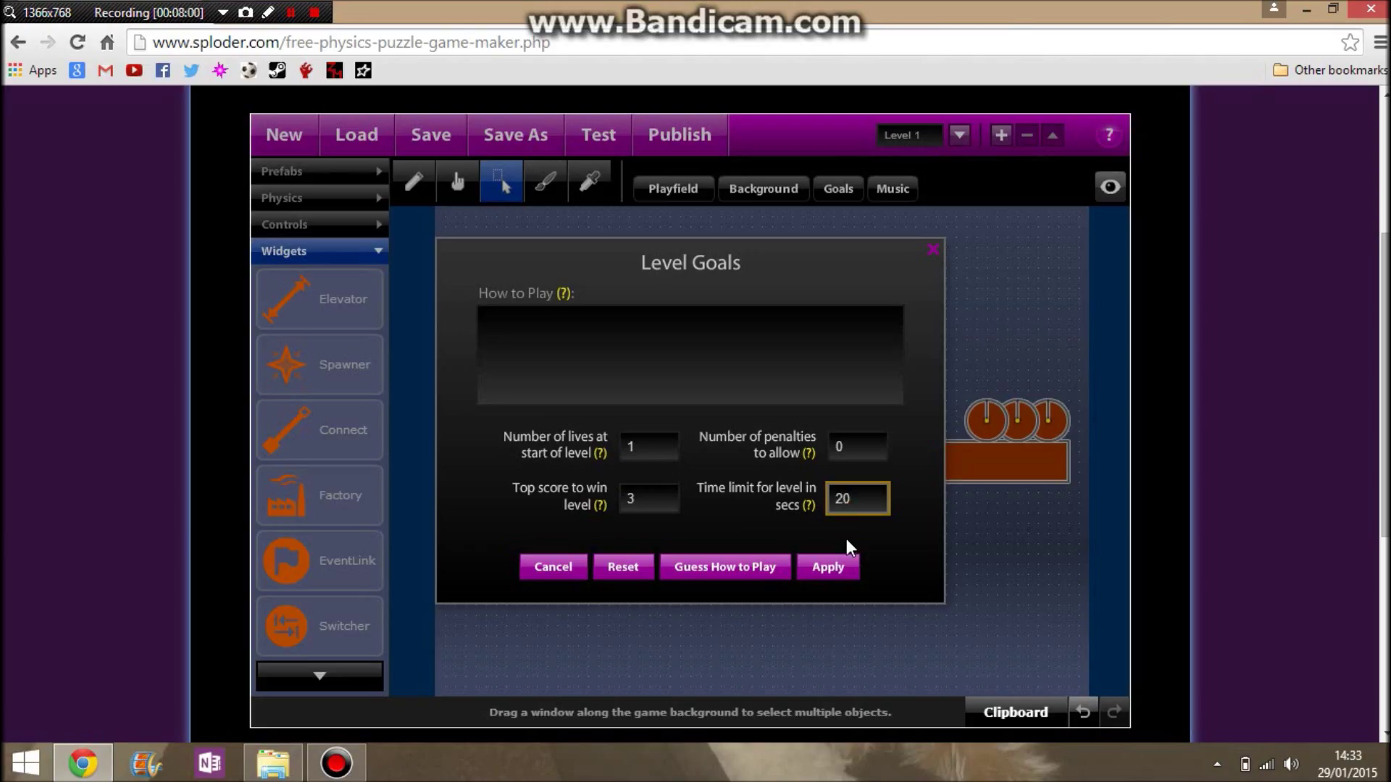
pyautogui.click(831, 568)
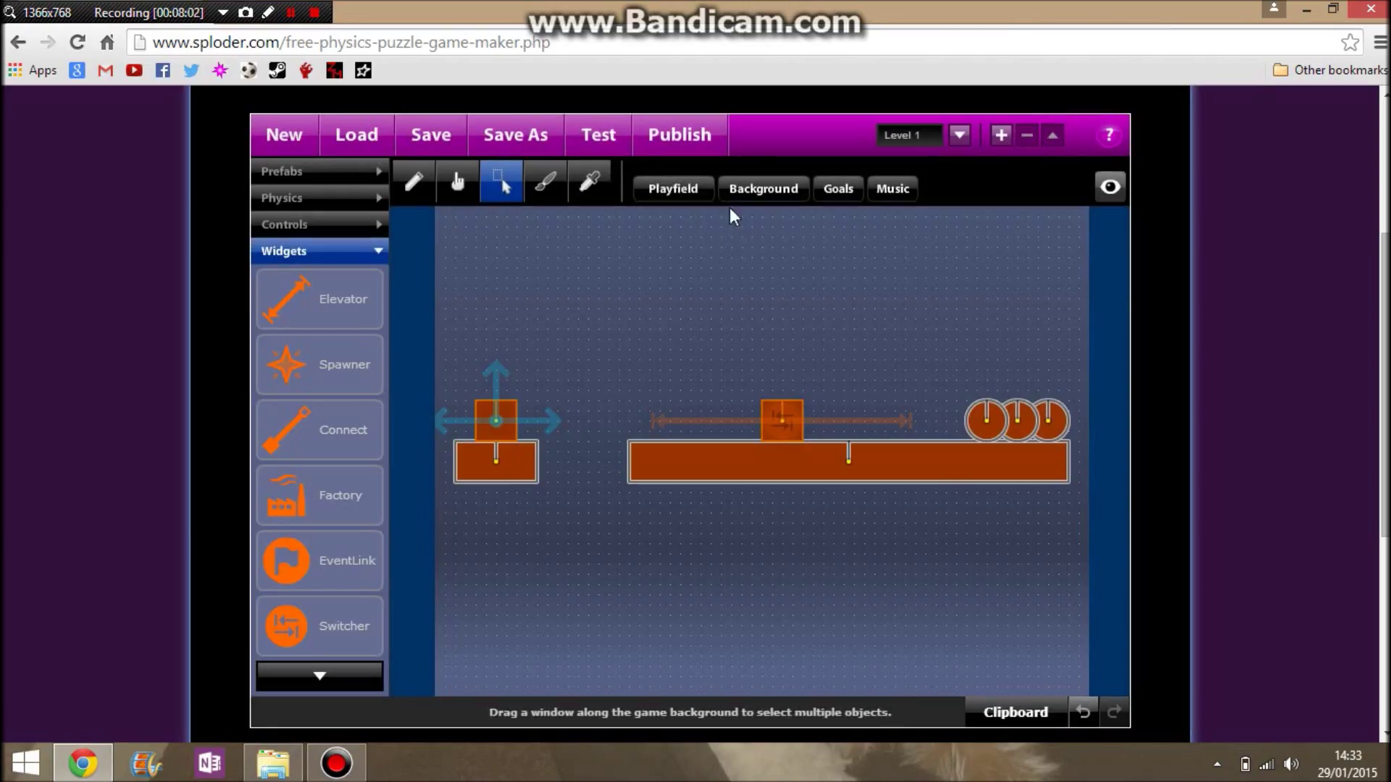
# Test the level by jumping the player over the gap into the Baddie, then return to the appearance view with the prefab objects listed
pyautogui.click(621, 154)
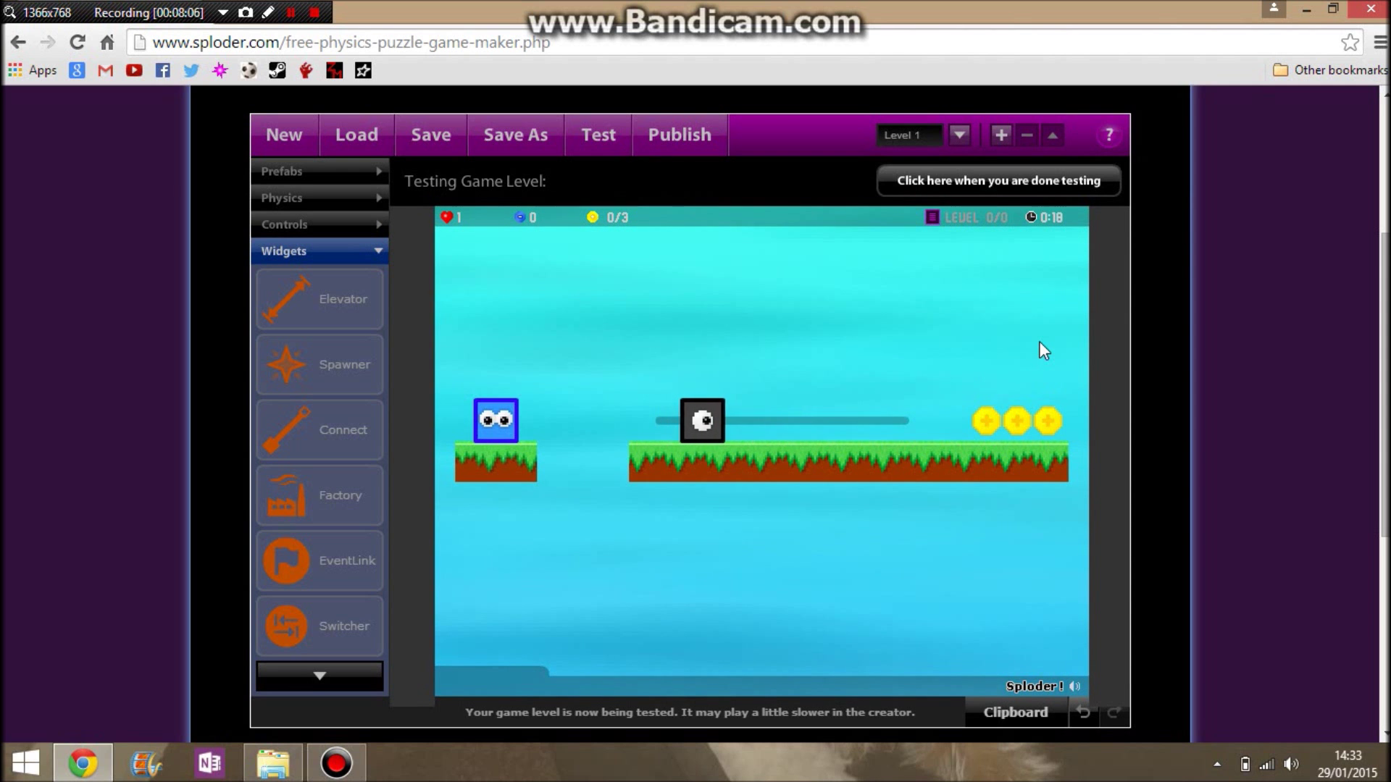
pyautogui.press('Right')
pyautogui.press('Up')
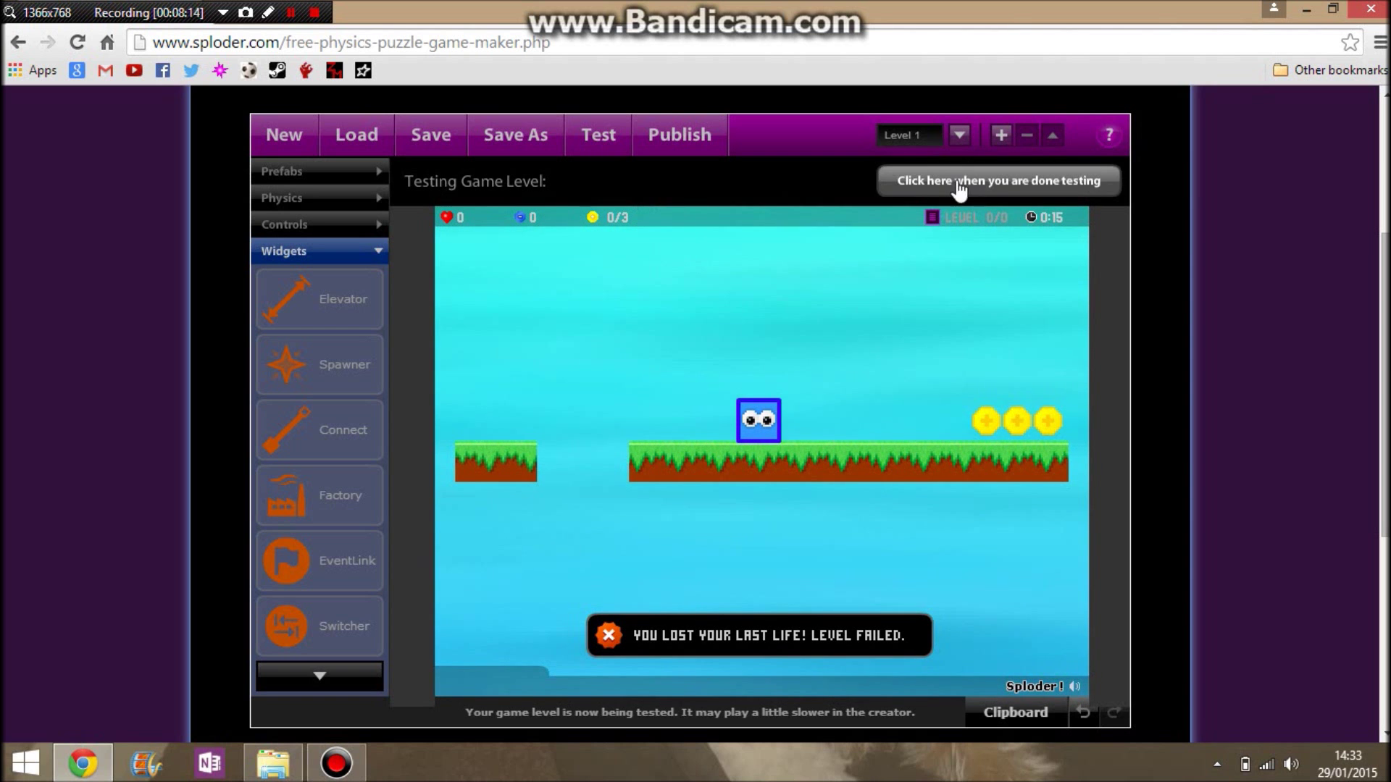
pyautogui.click(905, 177)
pyautogui.click(548, 190)
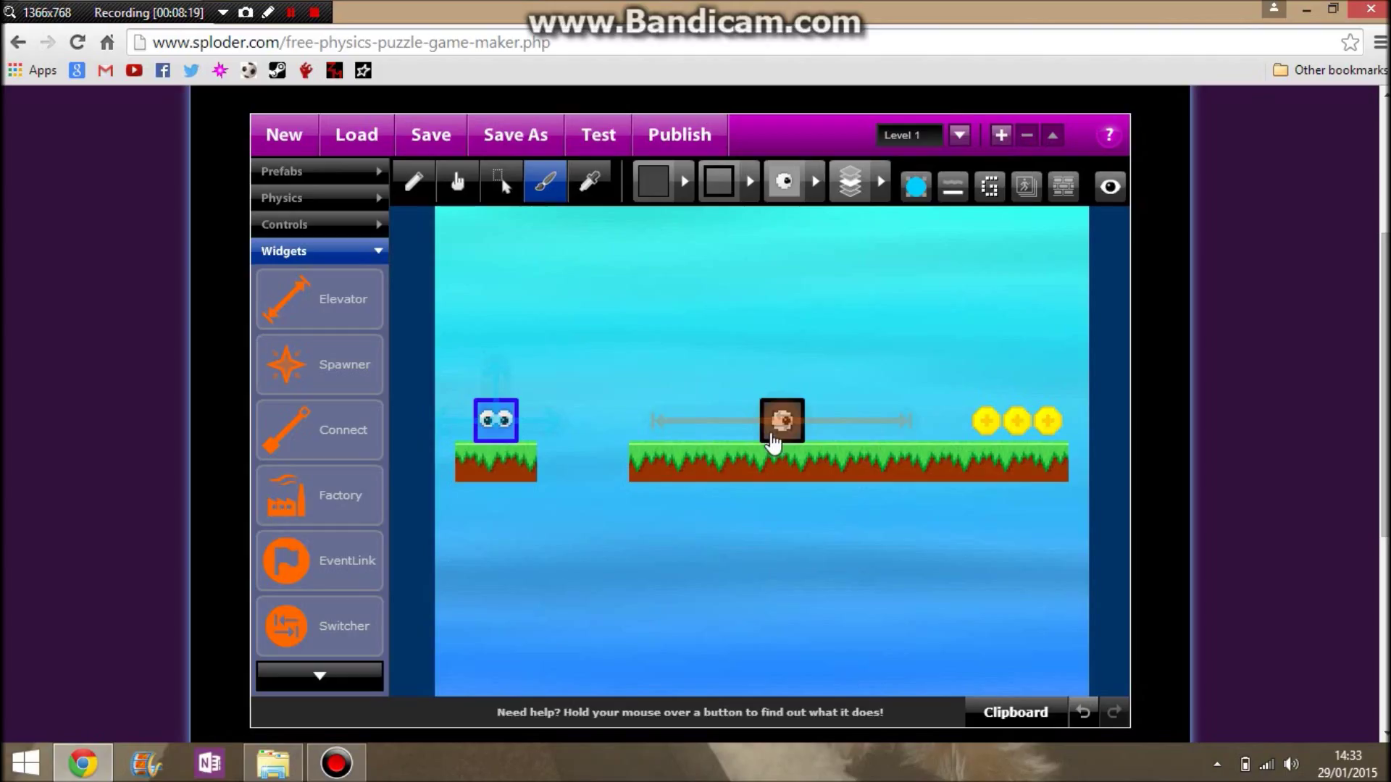
pyautogui.click(335, 174)
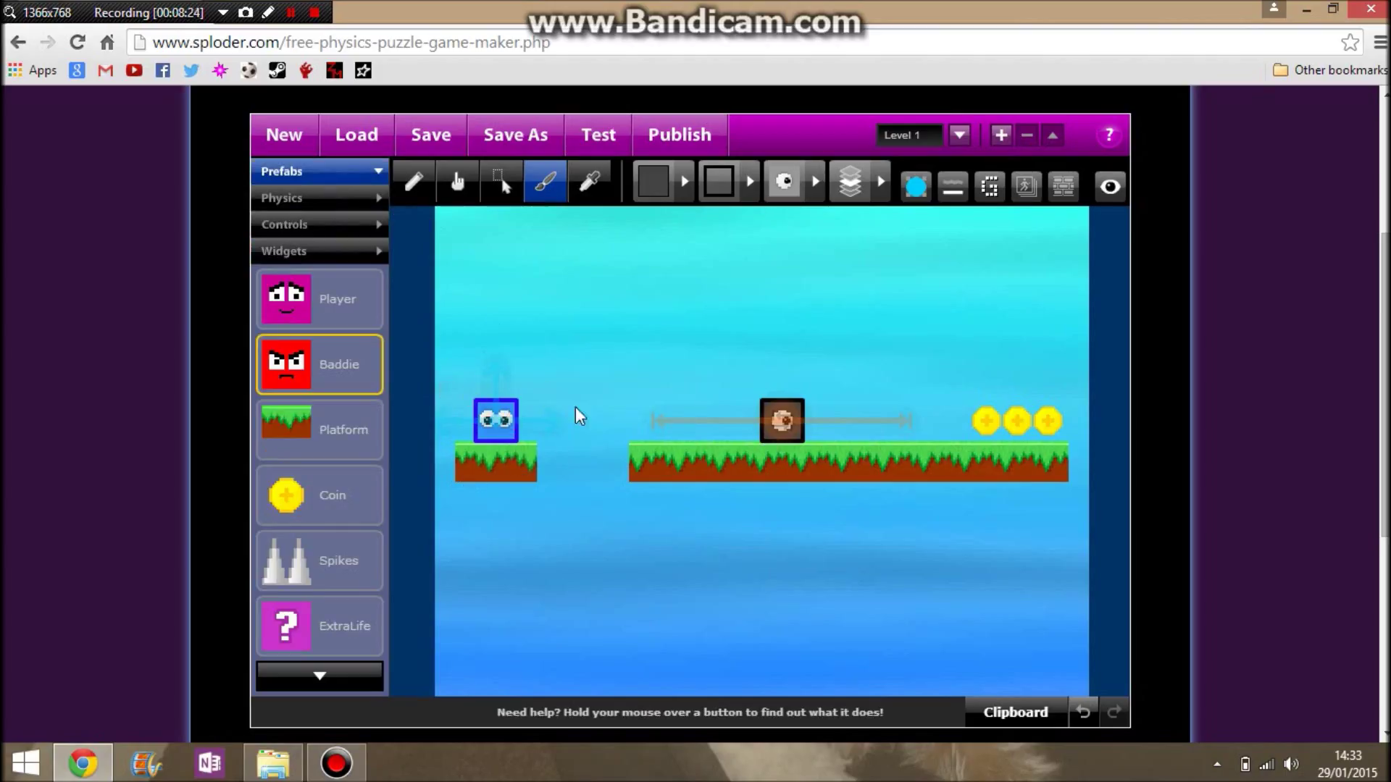
# Test the level by dropping the player into the gap and moving it along the ground below the platforms, and end the test
pyautogui.click(598, 137)
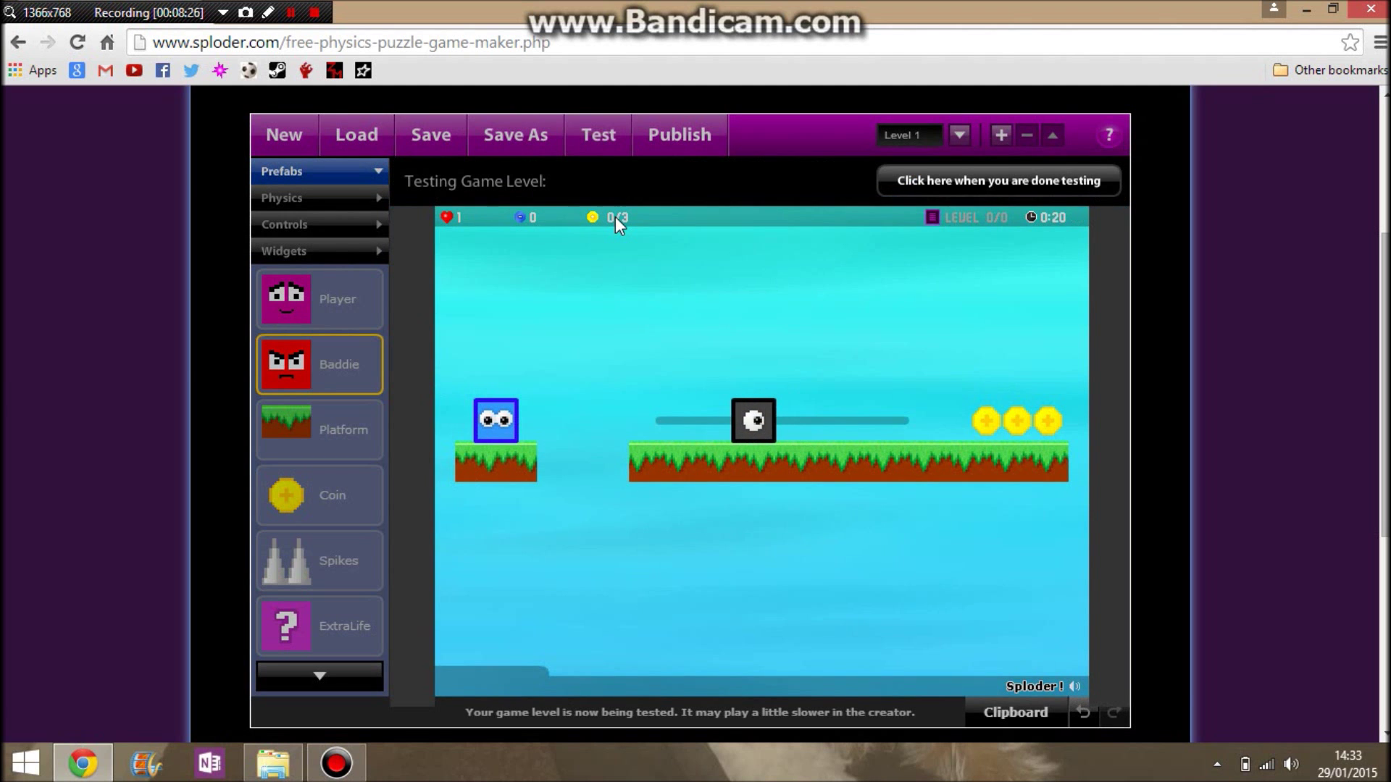
pyautogui.press('Right')
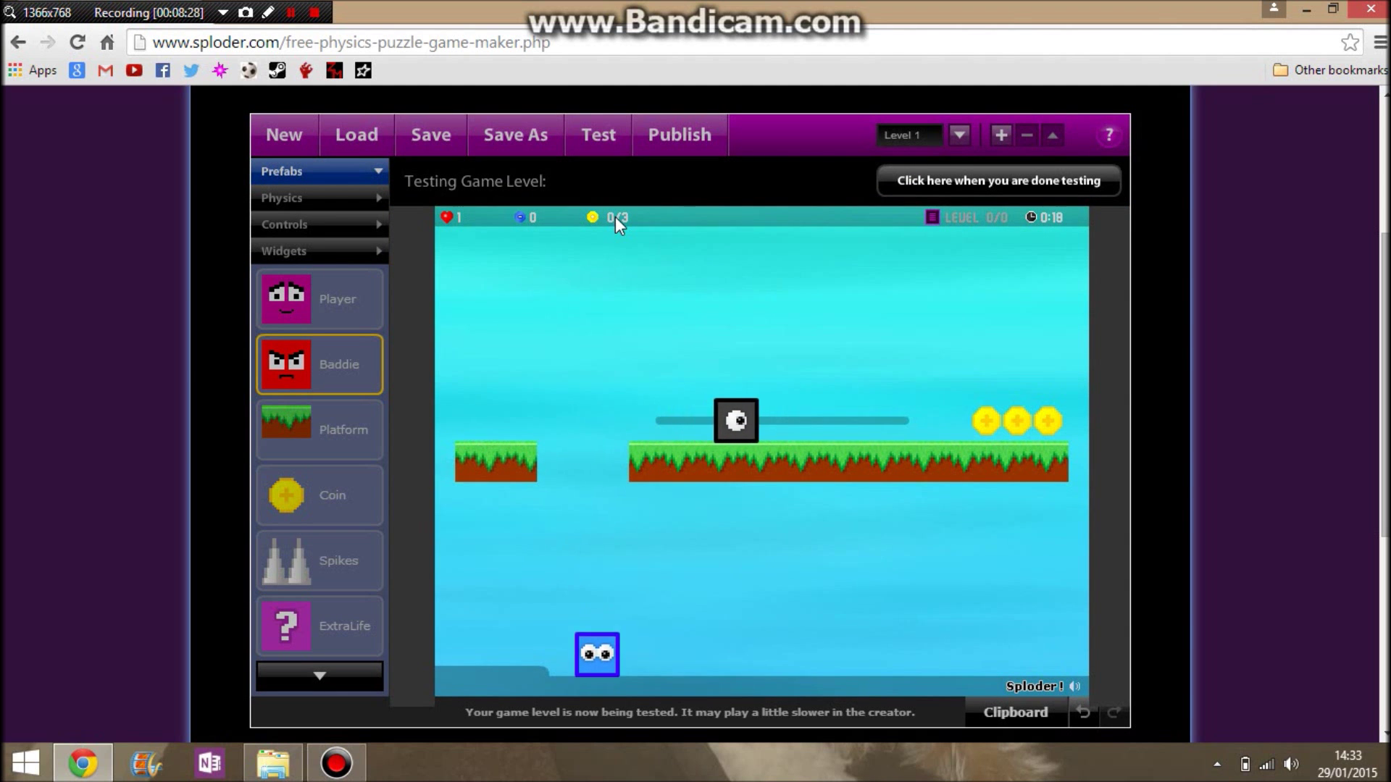
pyautogui.press('Left')
pyautogui.press('Left')
pyautogui.press('Up')
pyautogui.press('Right')
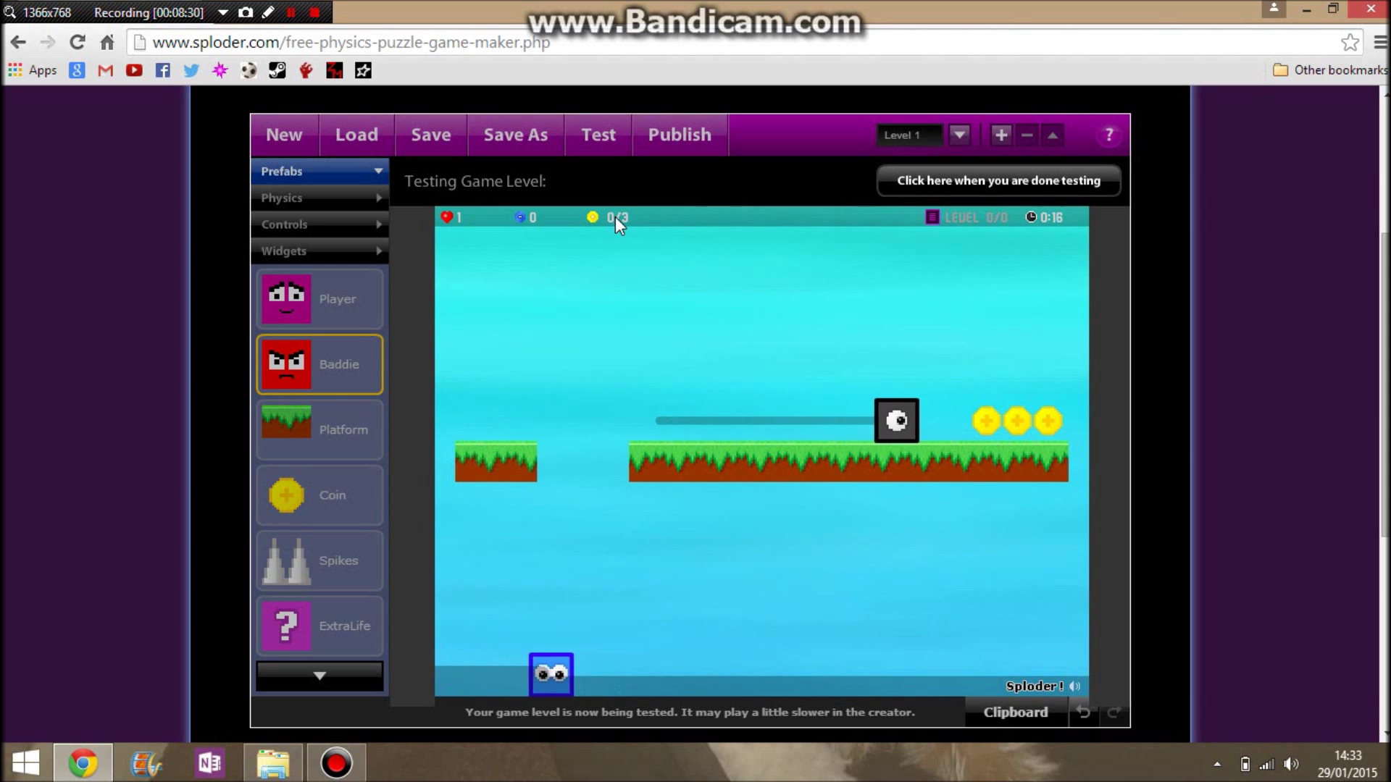
pyautogui.press('Up')
pyautogui.press('Right')
pyautogui.press('Up')
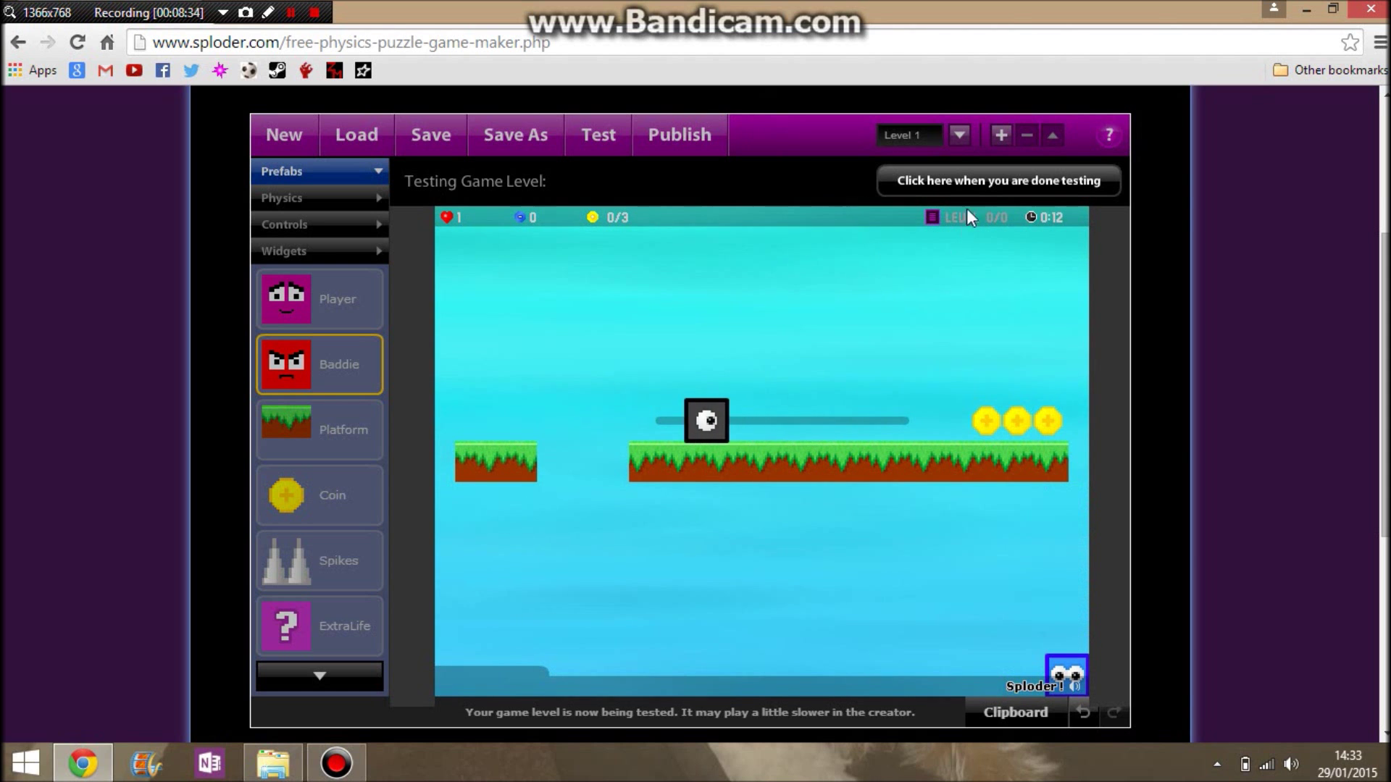
pyautogui.click(970, 185)
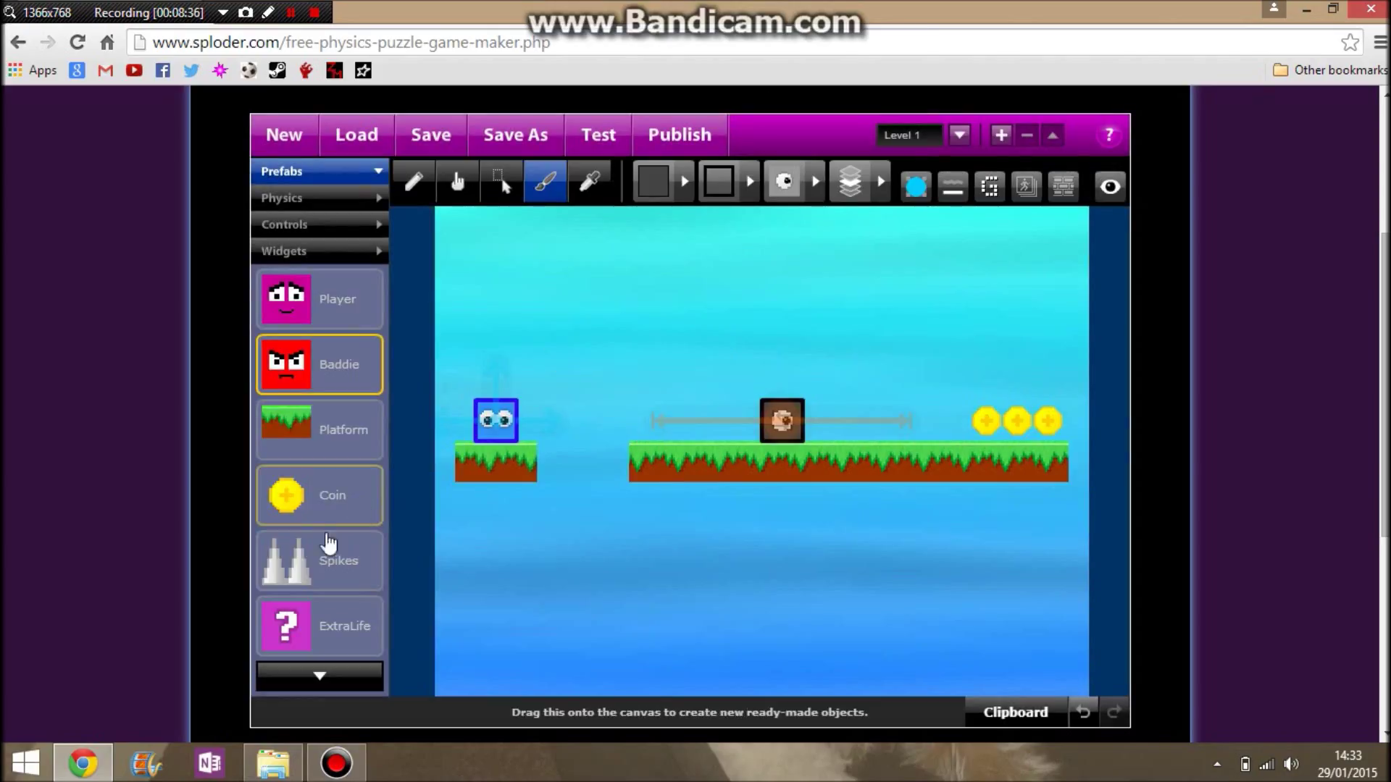
# Add Spikes below the platforms and stretch them across the full width of the level's floor
pyautogui.moveTo(297, 558); pyautogui.dragTo(536, 535)
pyautogui.click(539, 564)
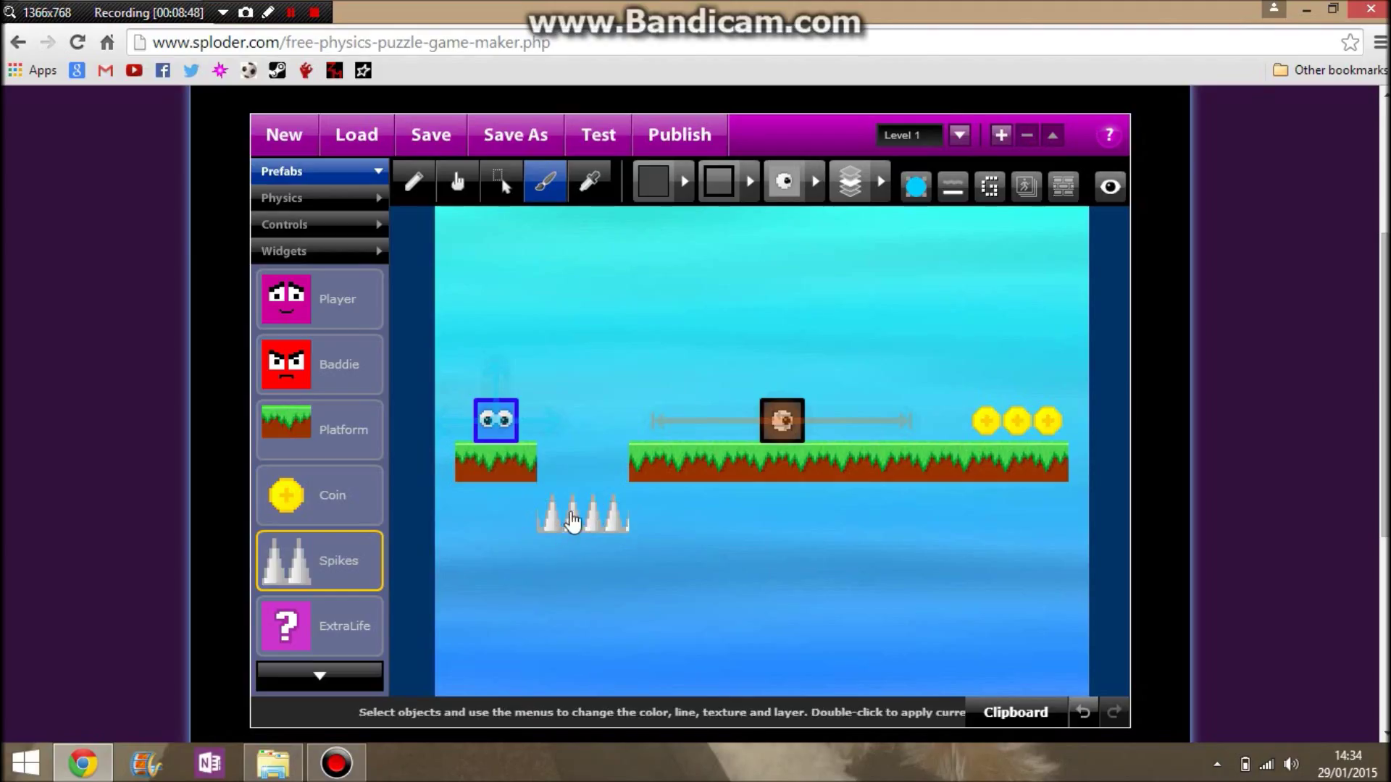
pyautogui.moveTo(577, 544); pyautogui.dragTo(1084, 659)
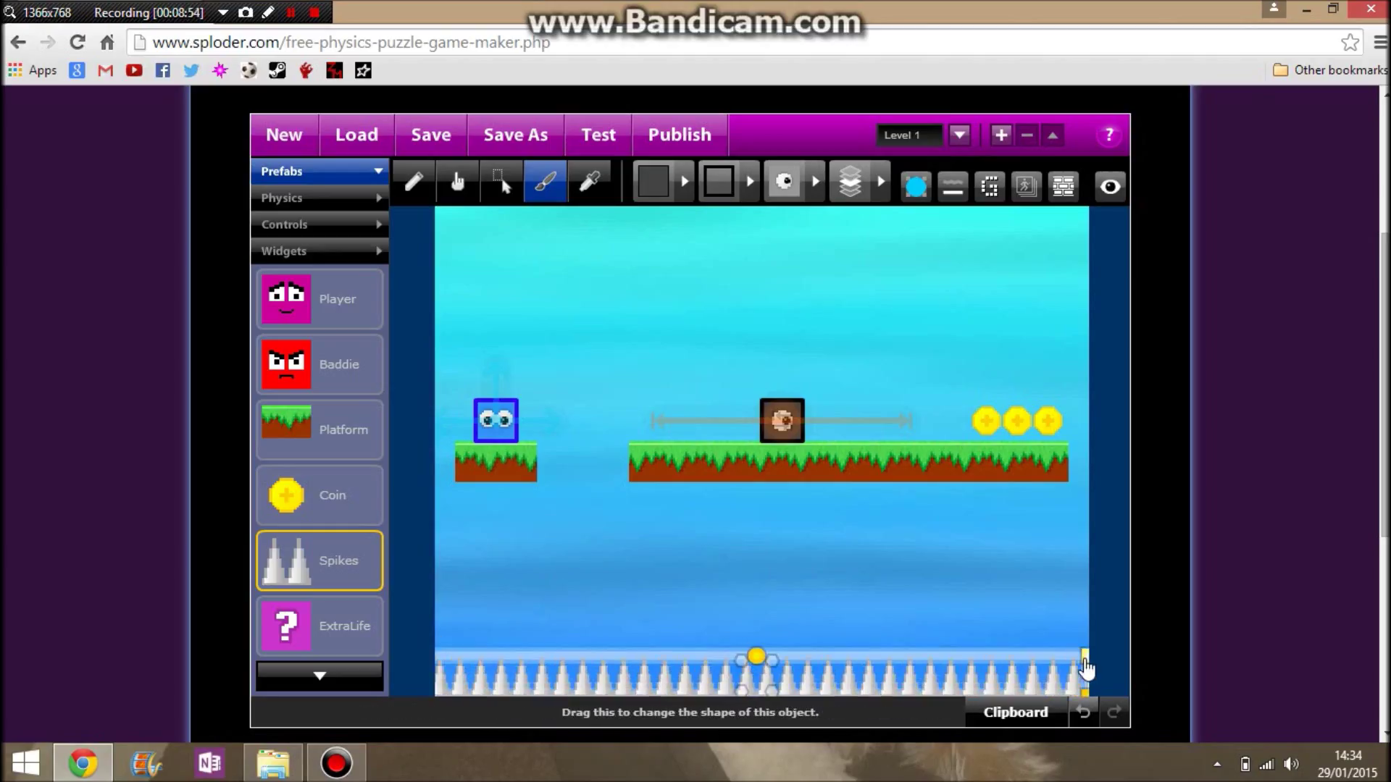
# Test the level twice by running the player off the first platform onto the spikes, end testing and deselect the spikes
pyautogui.click(586, 151)
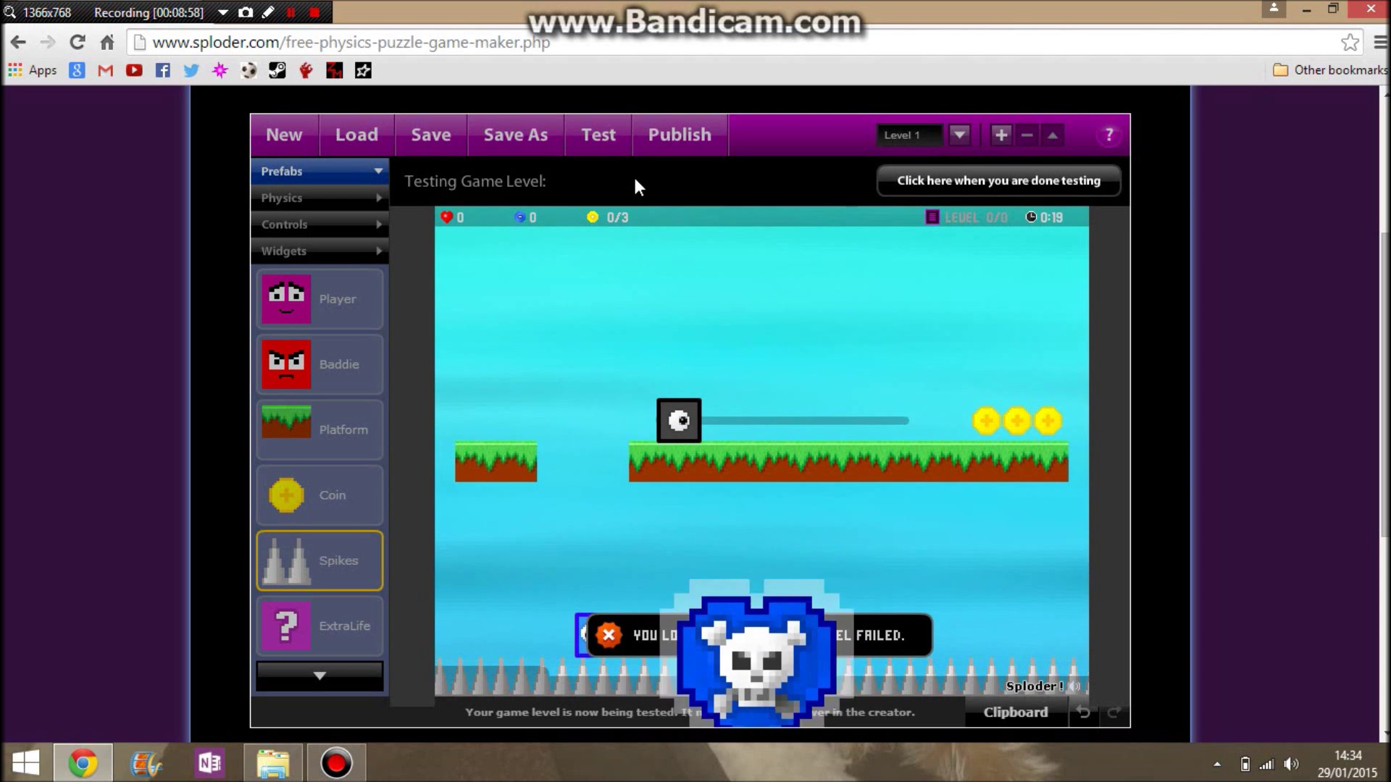
pyautogui.click(903, 187)
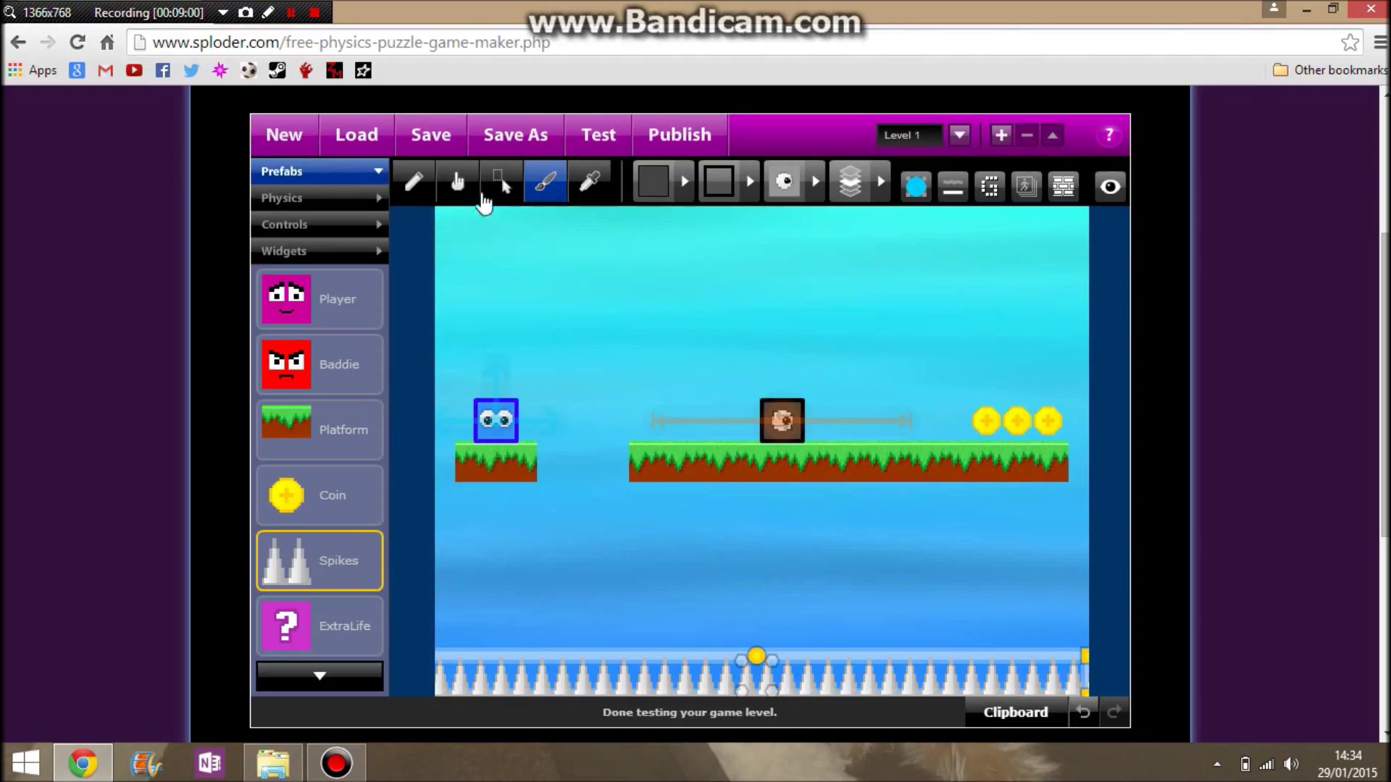
pyautogui.click(611, 155)
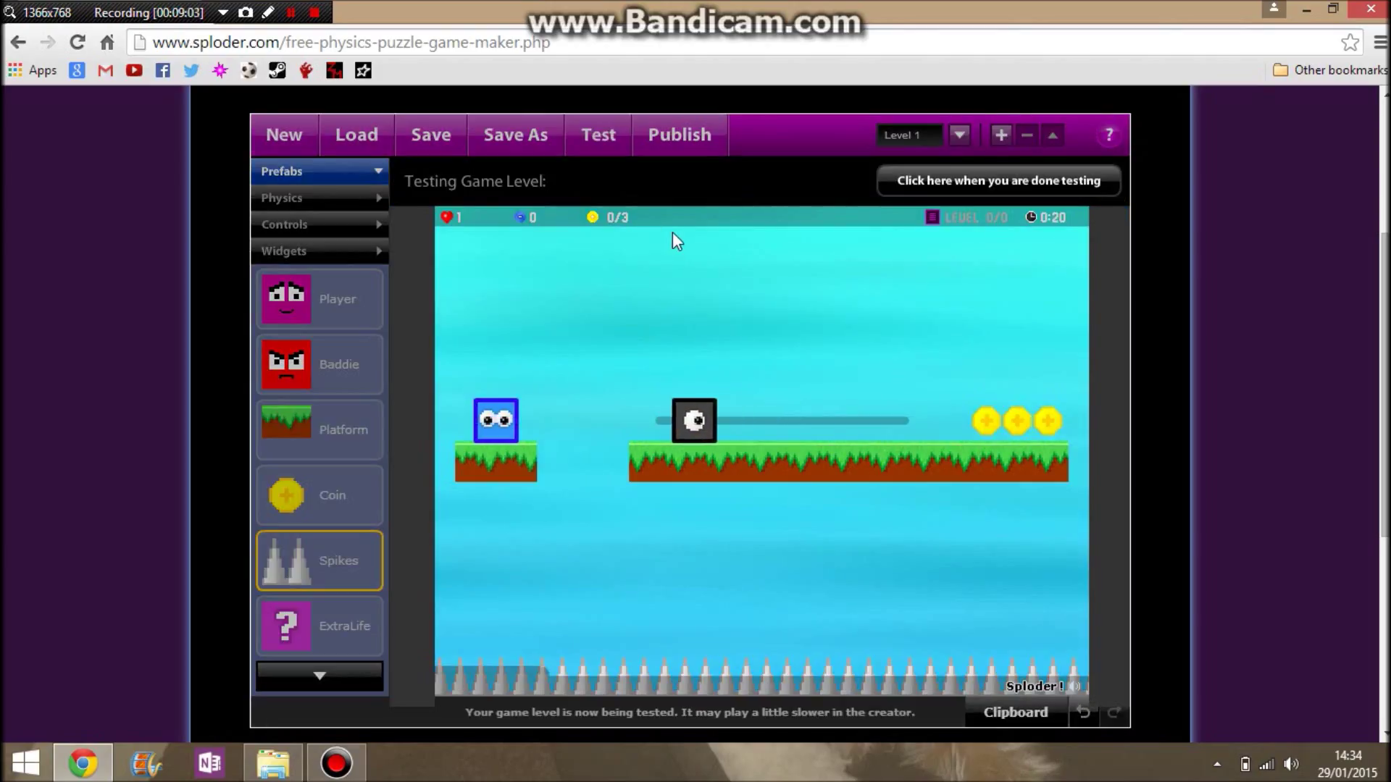
pyautogui.press('Right')
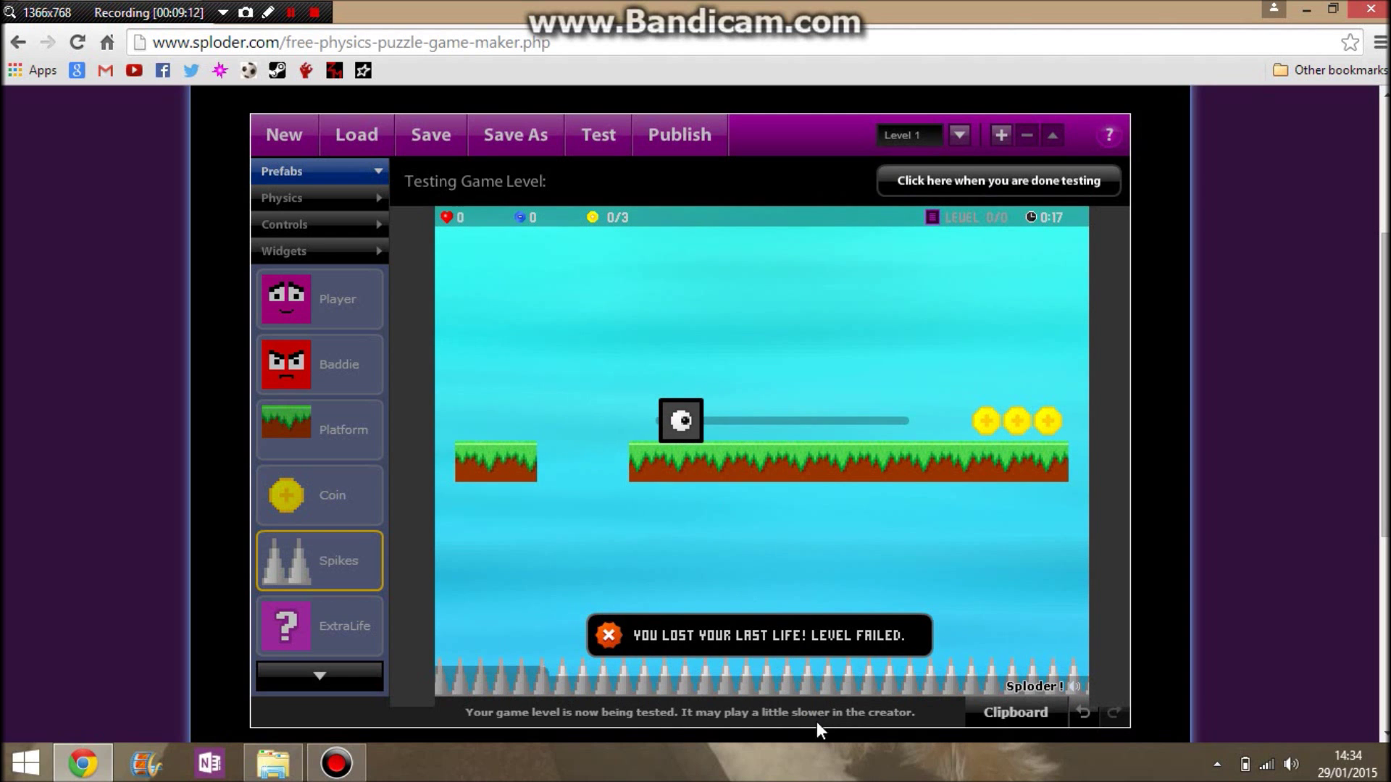
pyautogui.click(1003, 186)
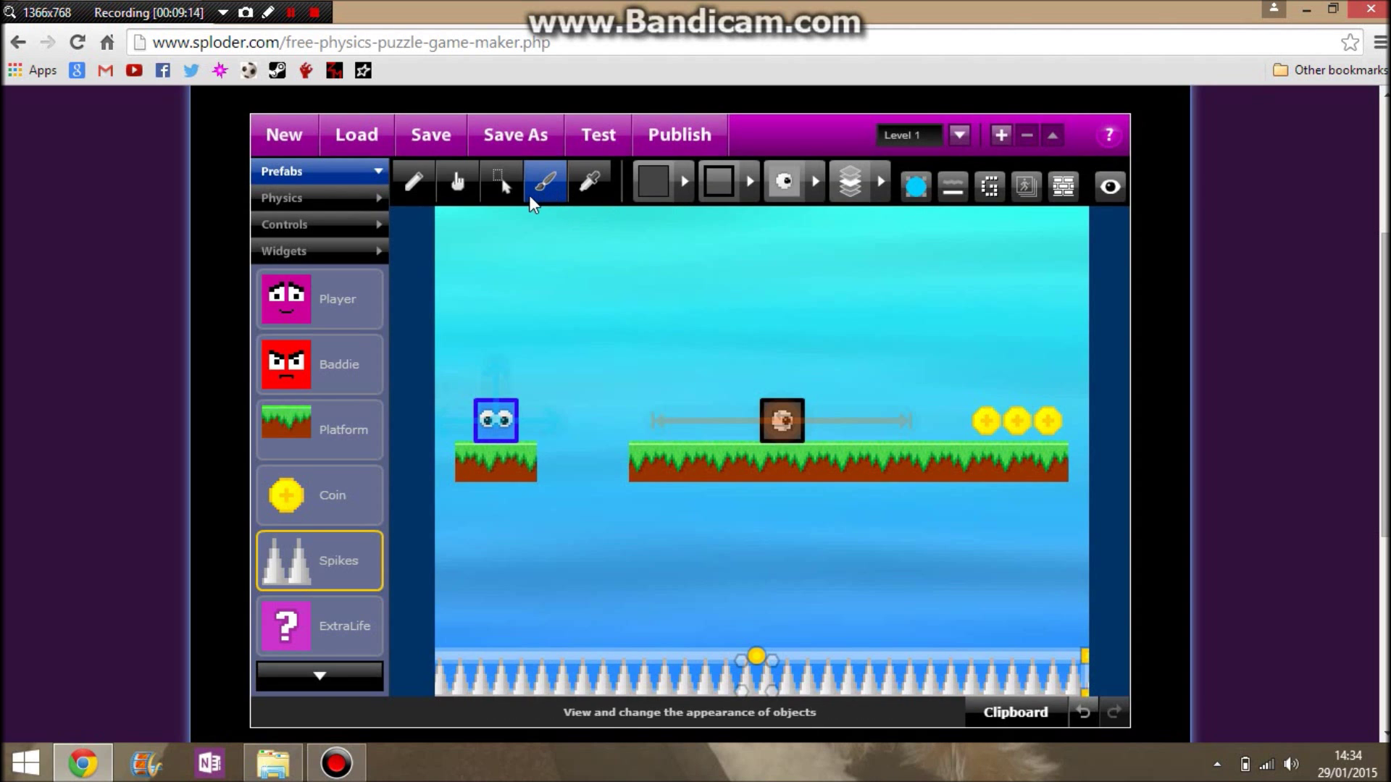
pyautogui.click(644, 339)
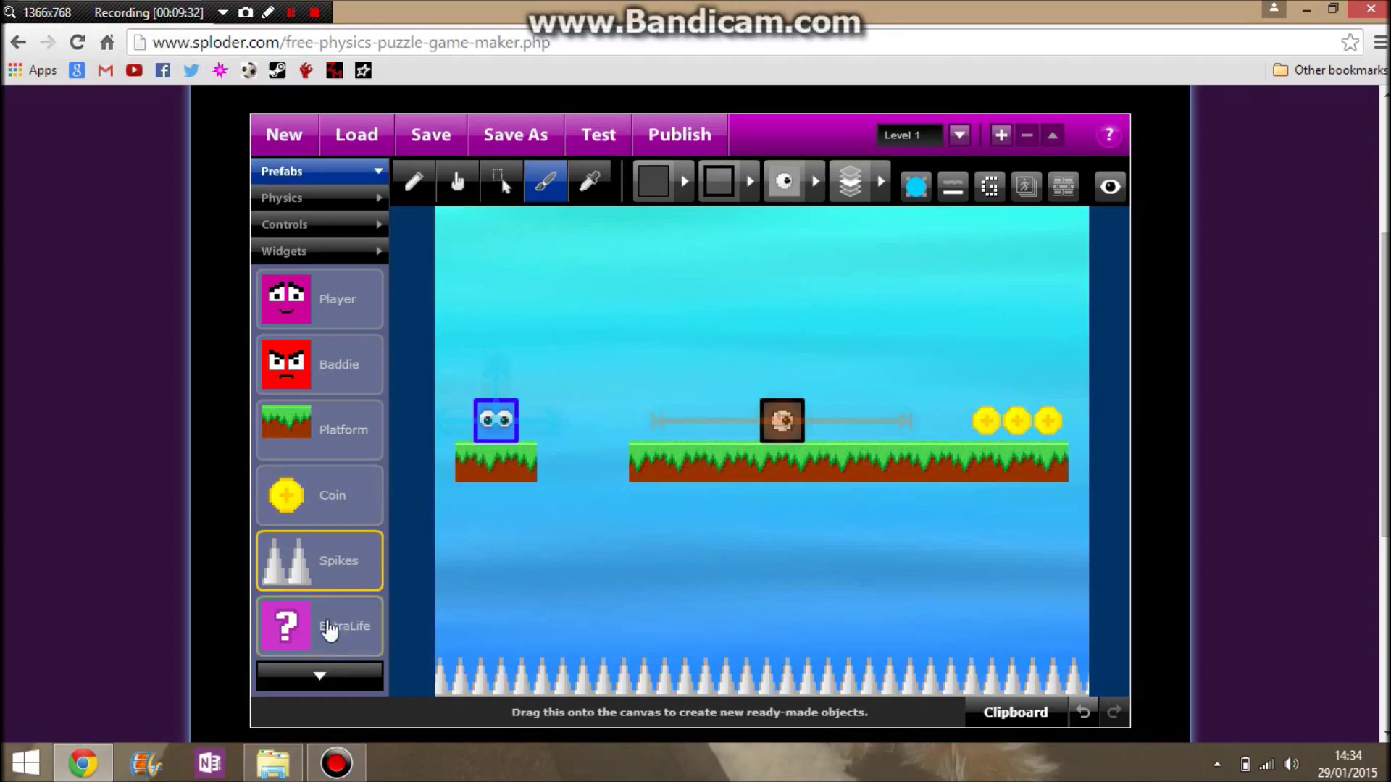
# Place an ExtraLife block above the gap and test the level by jumping the player into the block and the Baddie
pyautogui.moveTo(374, 625); pyautogui.dragTo(582, 324)
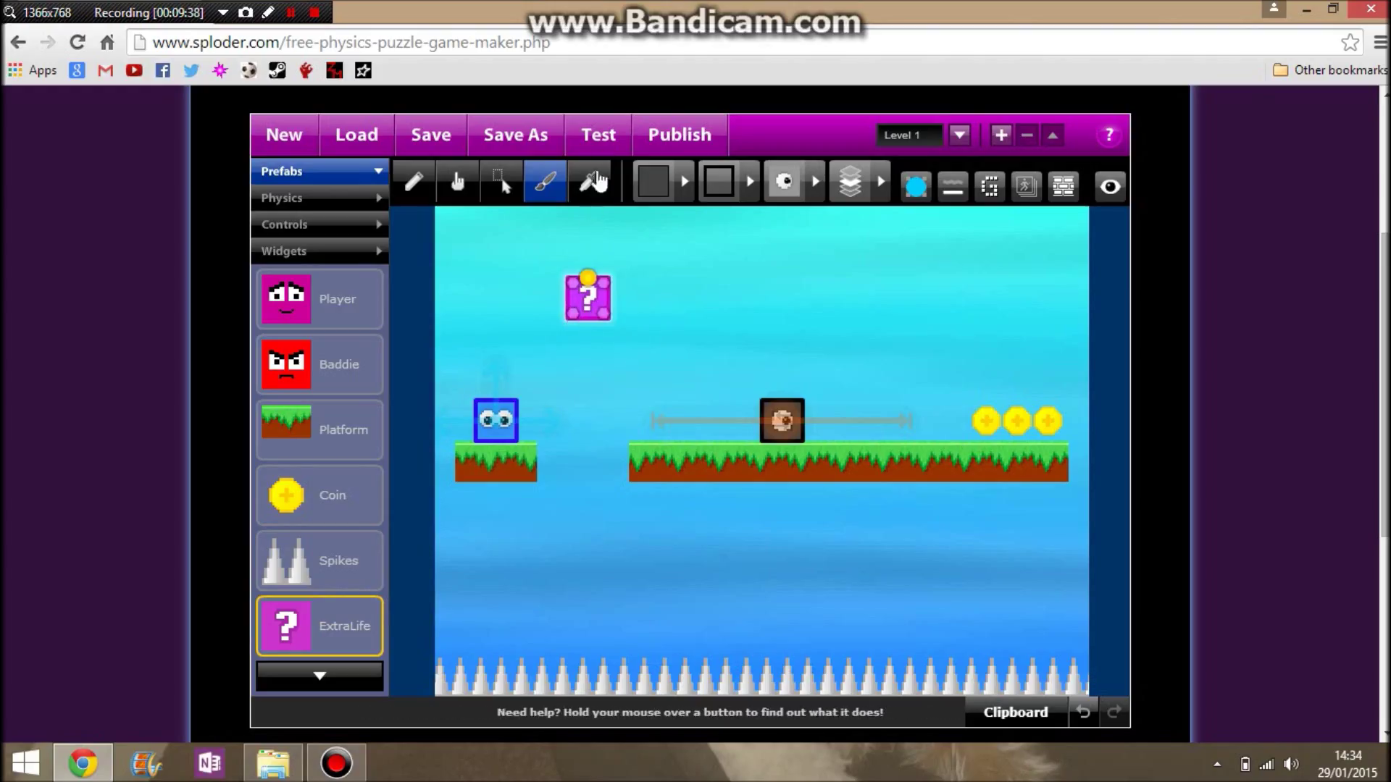
pyautogui.click(598, 135)
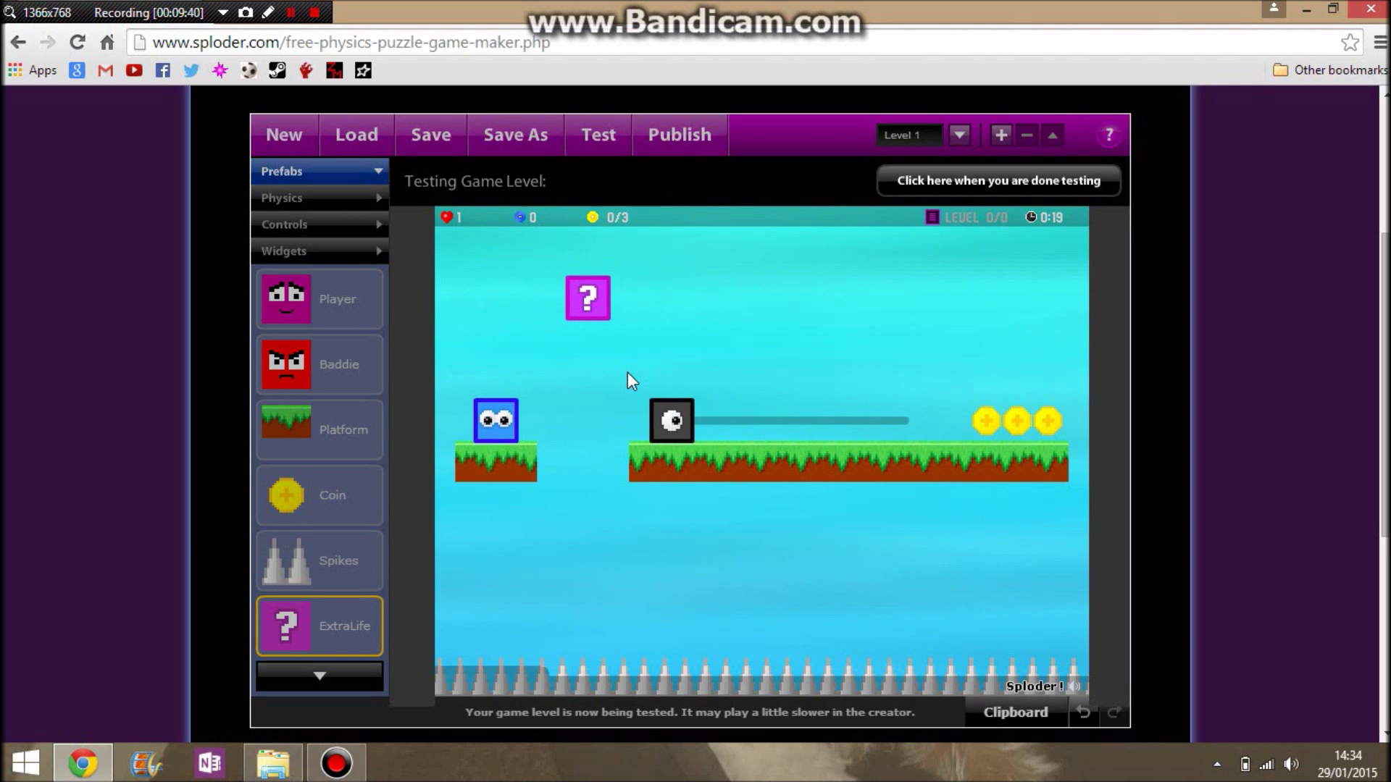
pyautogui.press('Up')
pyautogui.press('Right')
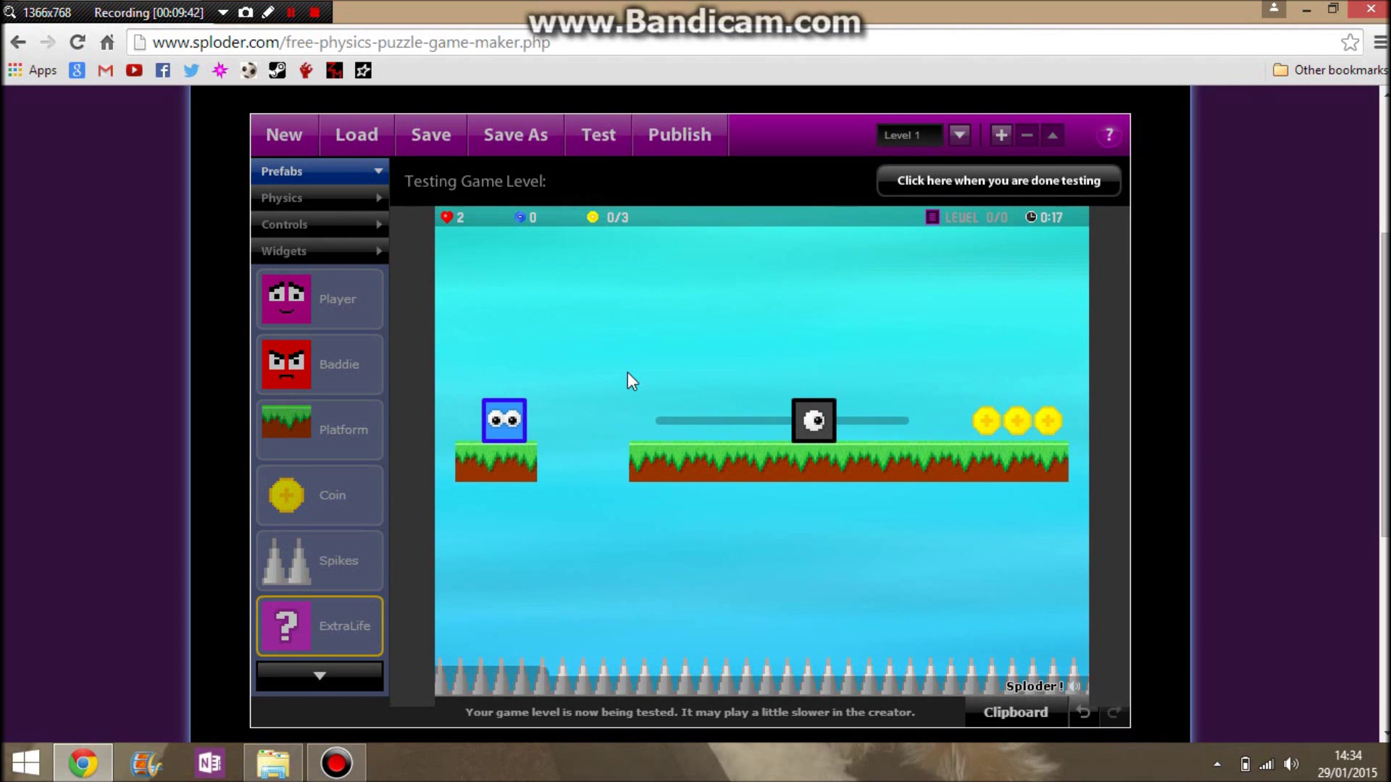
pyautogui.press('Up')
pyautogui.press('Right')
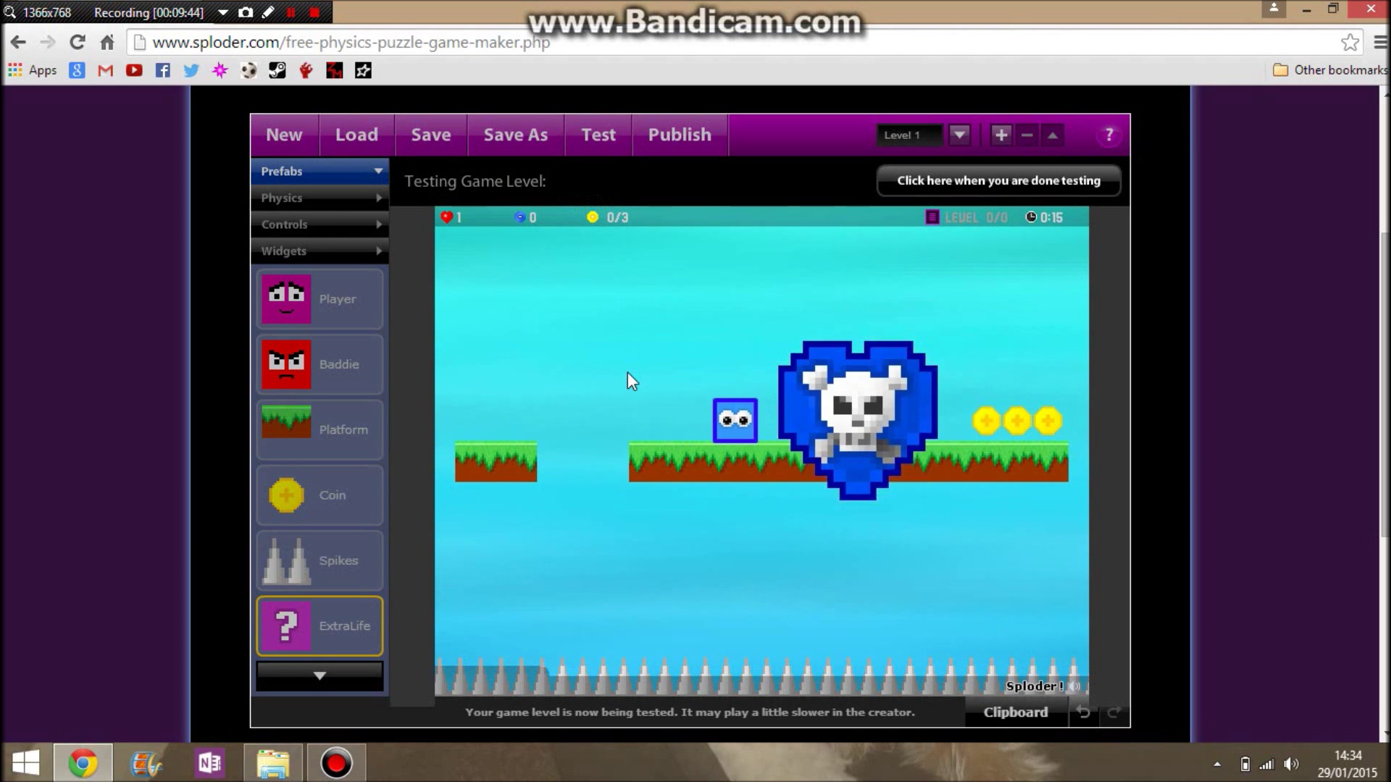
pyautogui.press('Left')
pyautogui.press('Left')
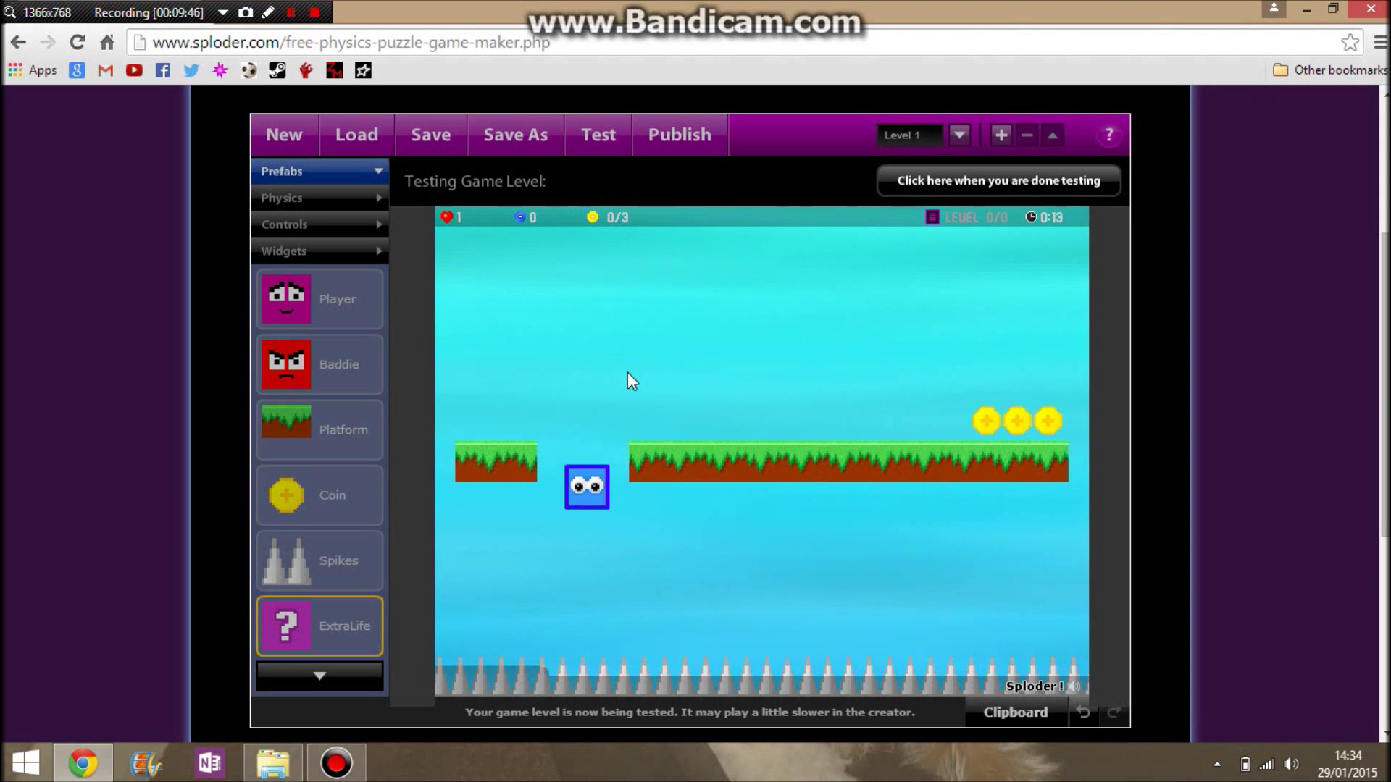
pyautogui.click(923, 190)
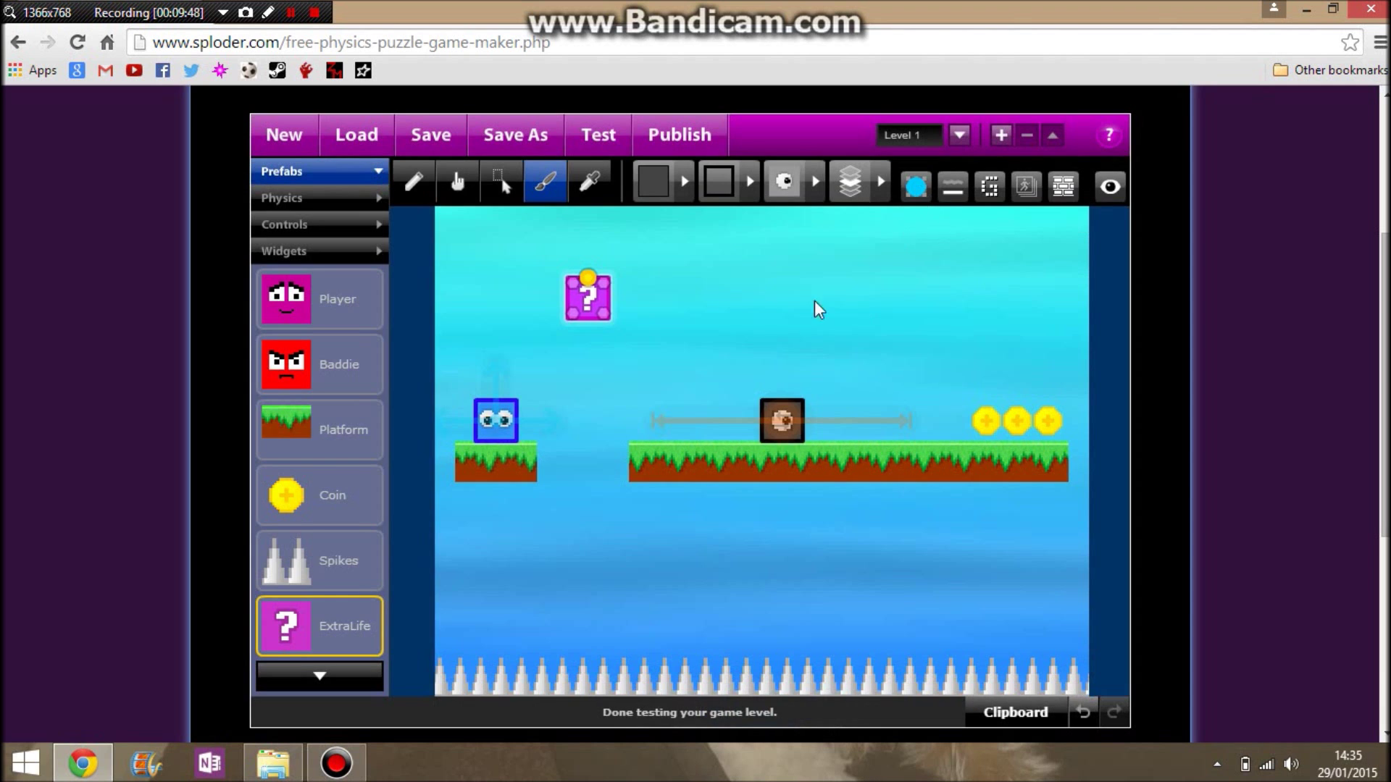
# Delete the ExtraLife block above the gap and confirm the deletion
pyautogui.moveTo(583, 308); pyautogui.dragTo(611, 317)
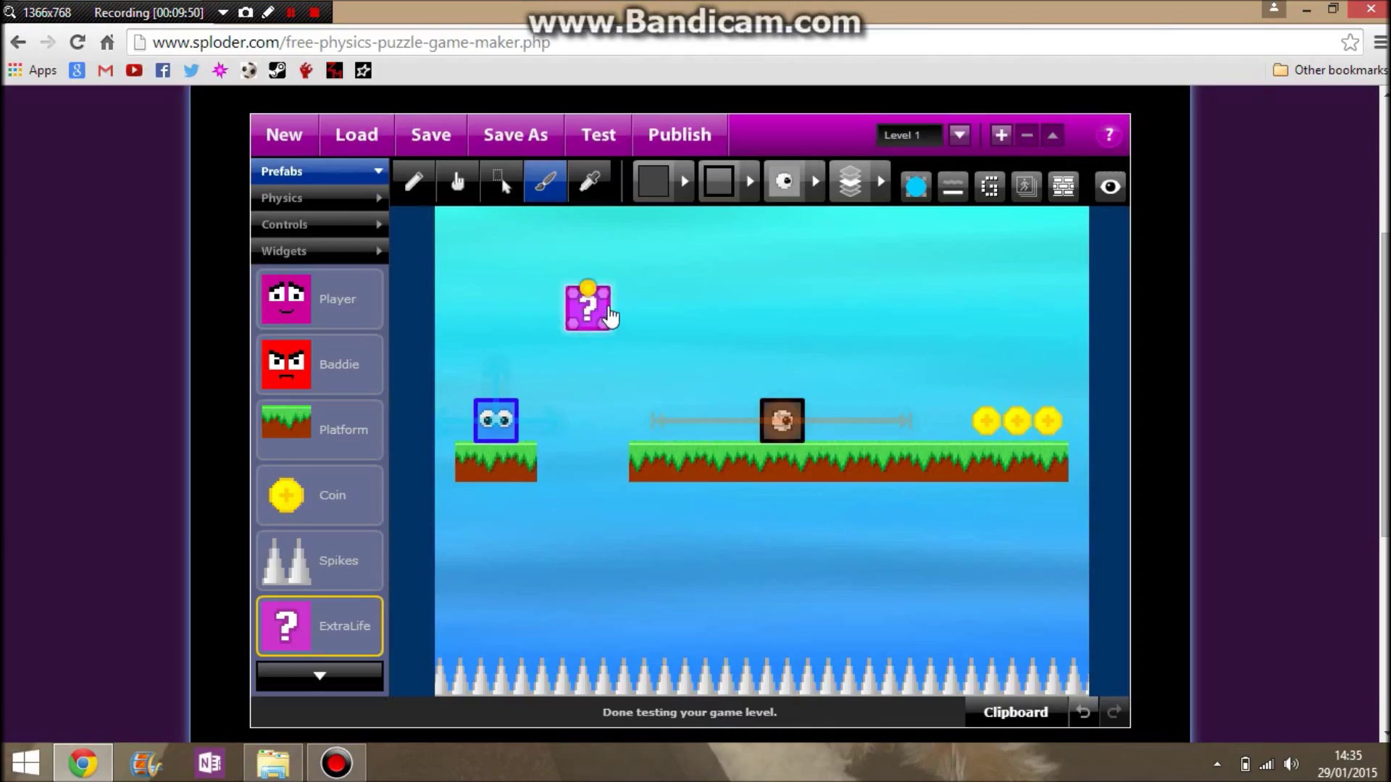
pyautogui.press('Delete')
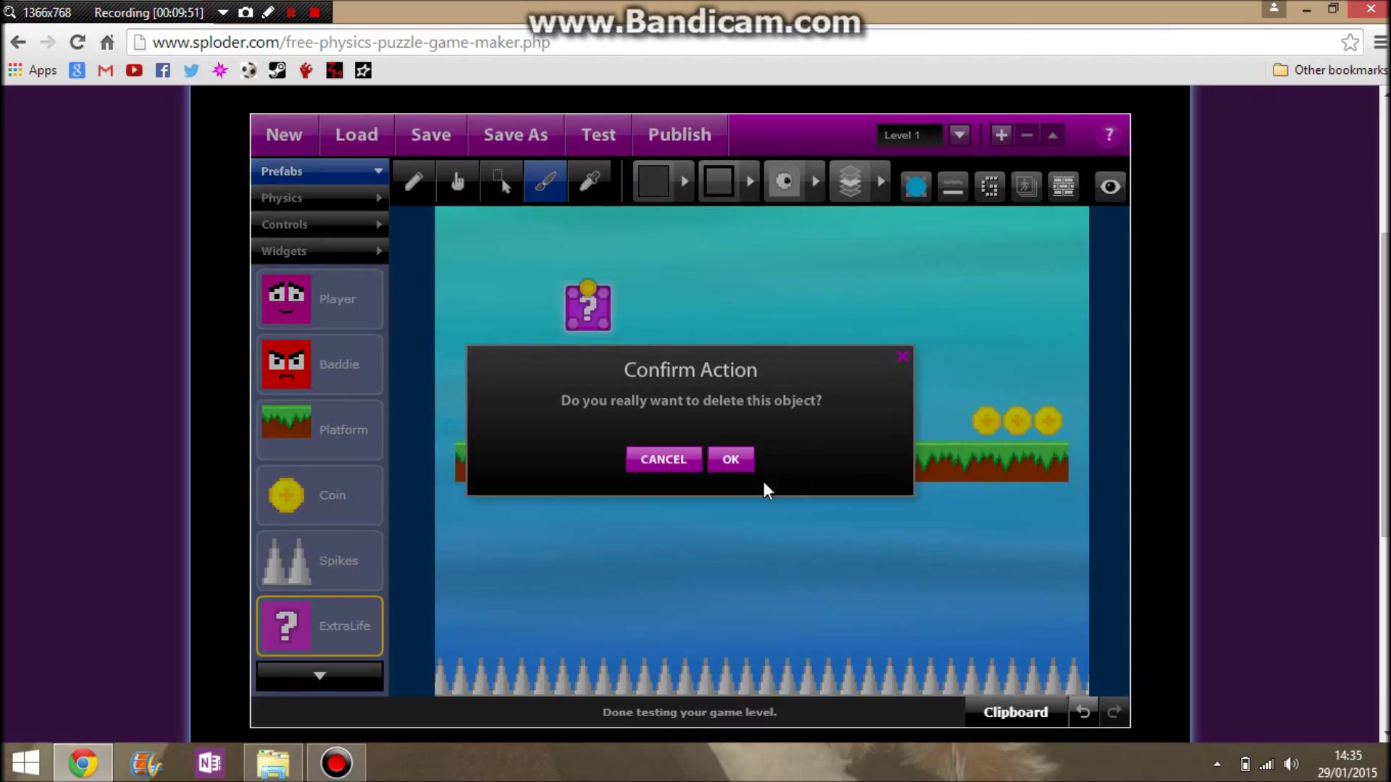
pyautogui.click(733, 461)
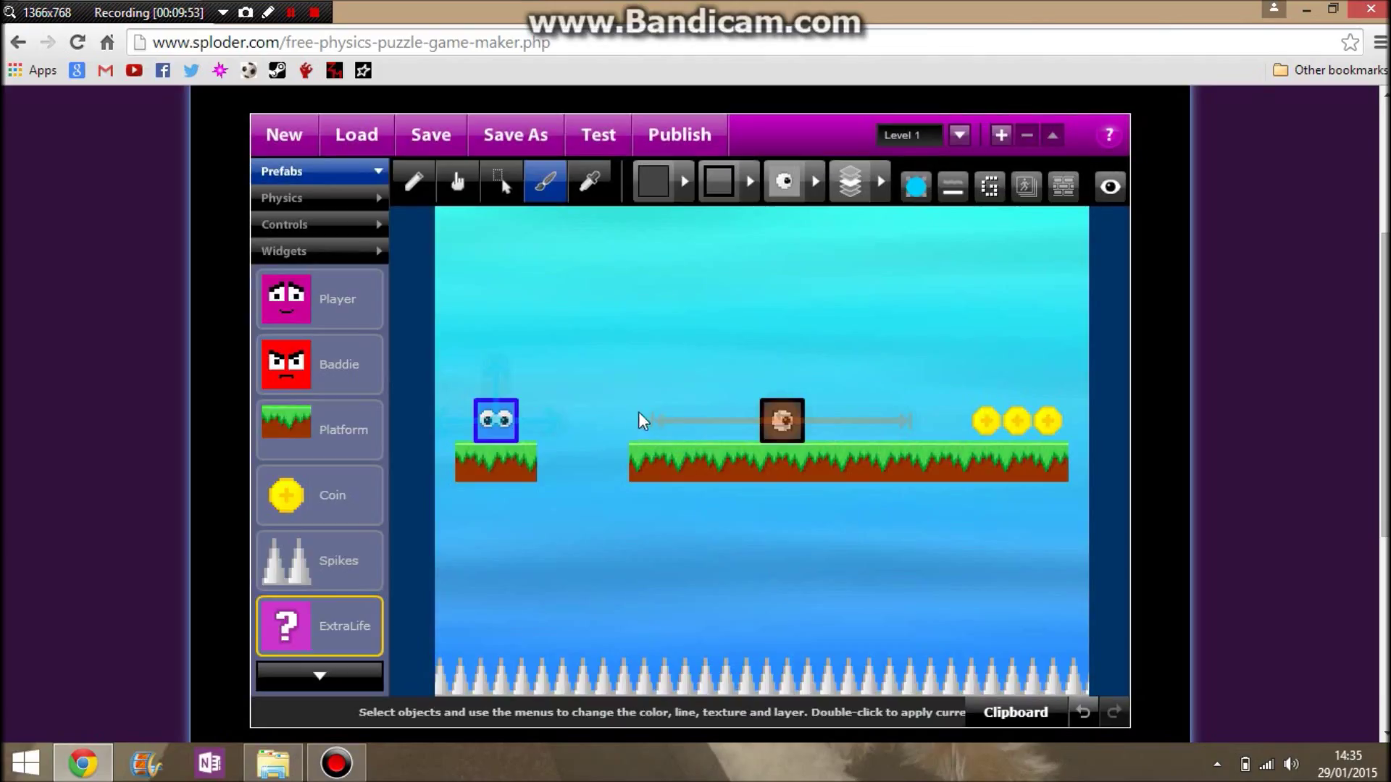